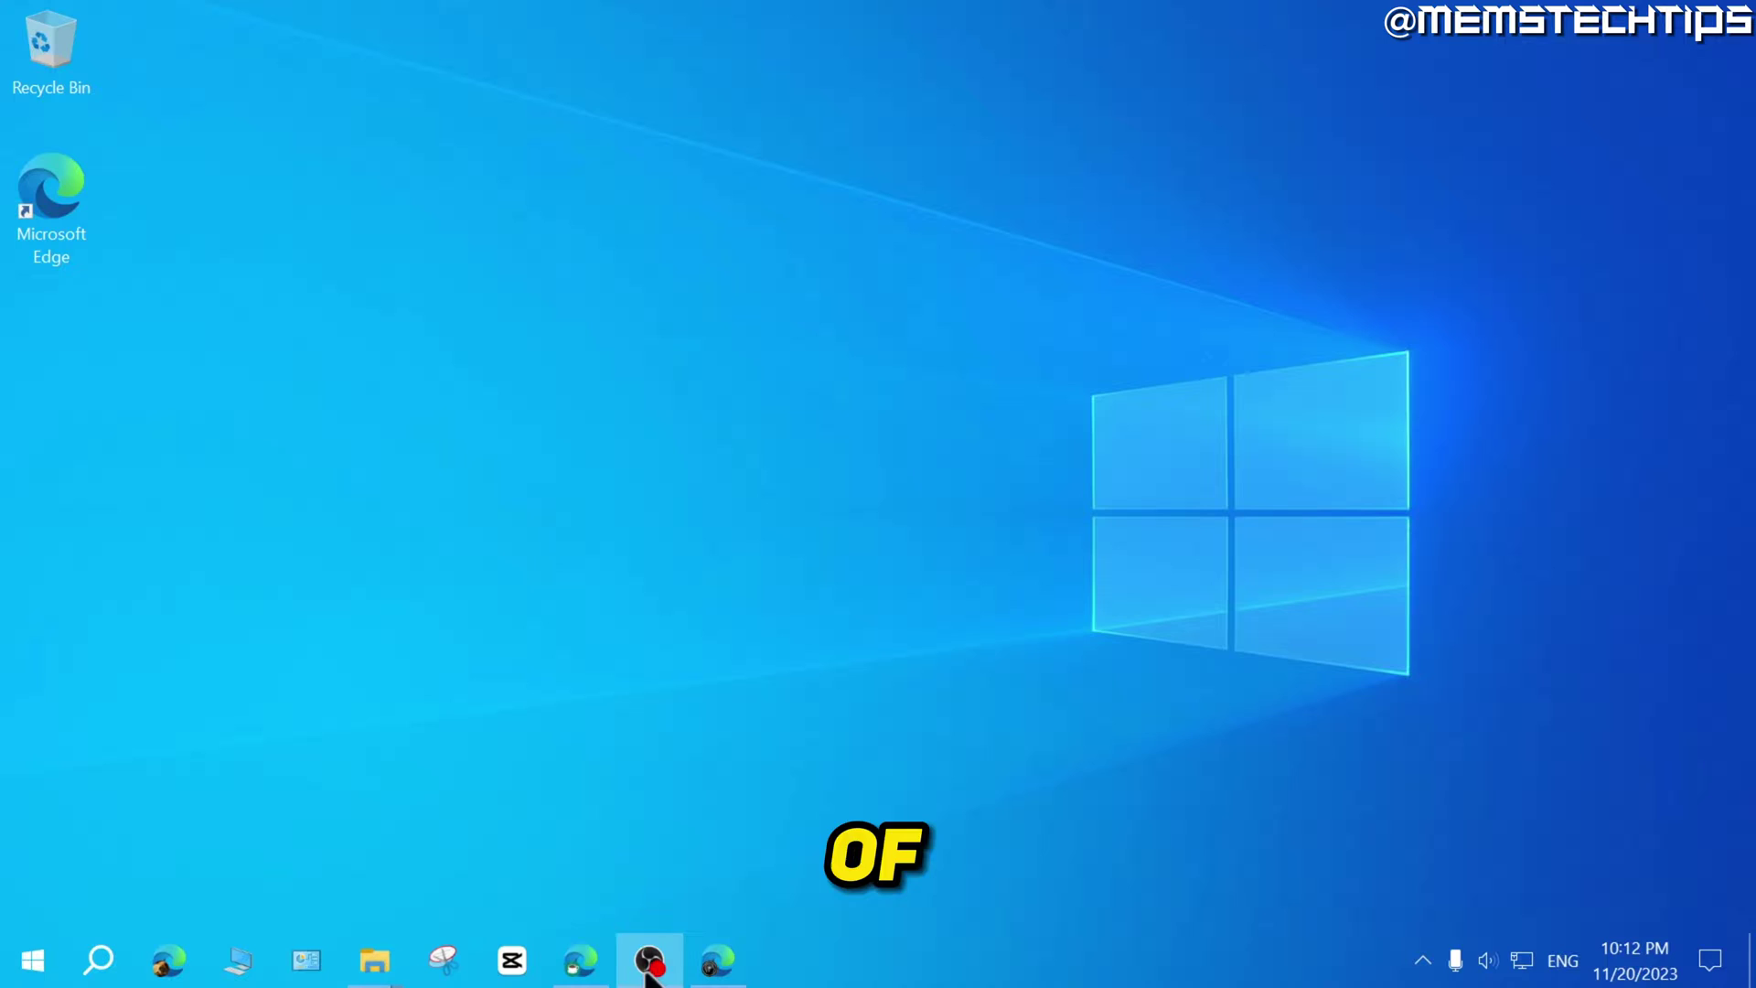
Bring the Edge window showing the Google homepage to the front from the taskbar
{"action": "left_click", "coordinate": [590, 965]}
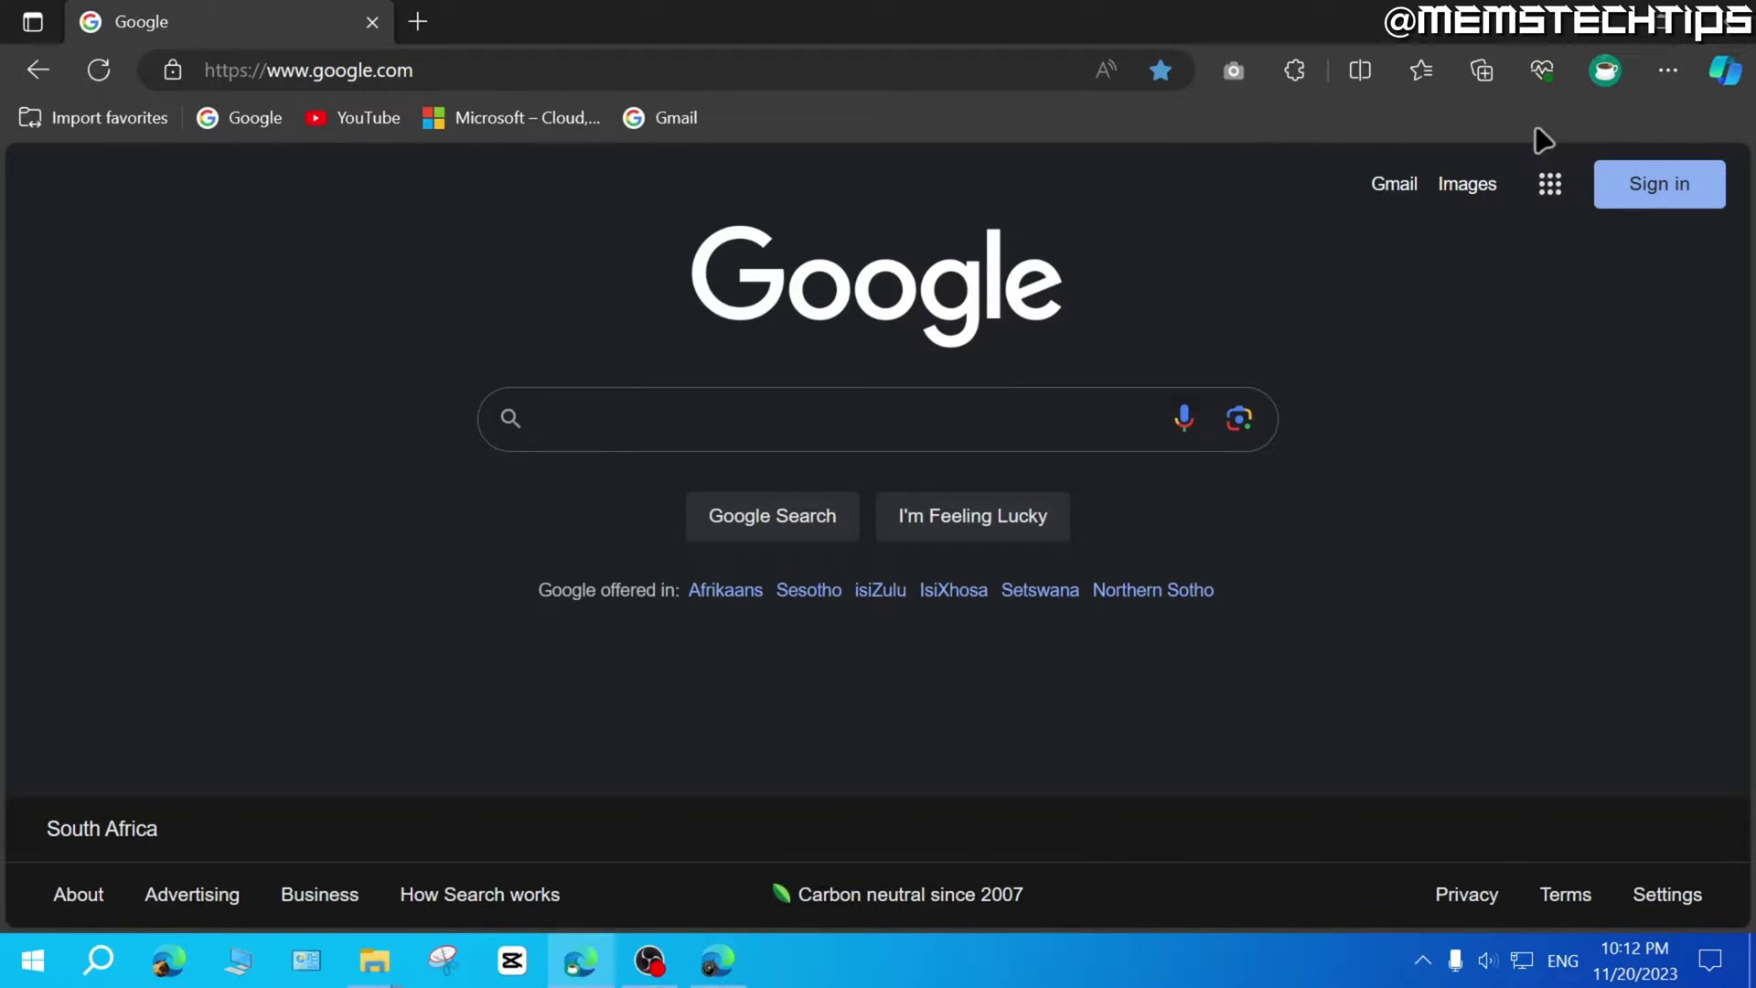
Check that the window uses the Recording profile, then close that Edge window
{"action": "left_click", "coordinate": [1605, 71]}
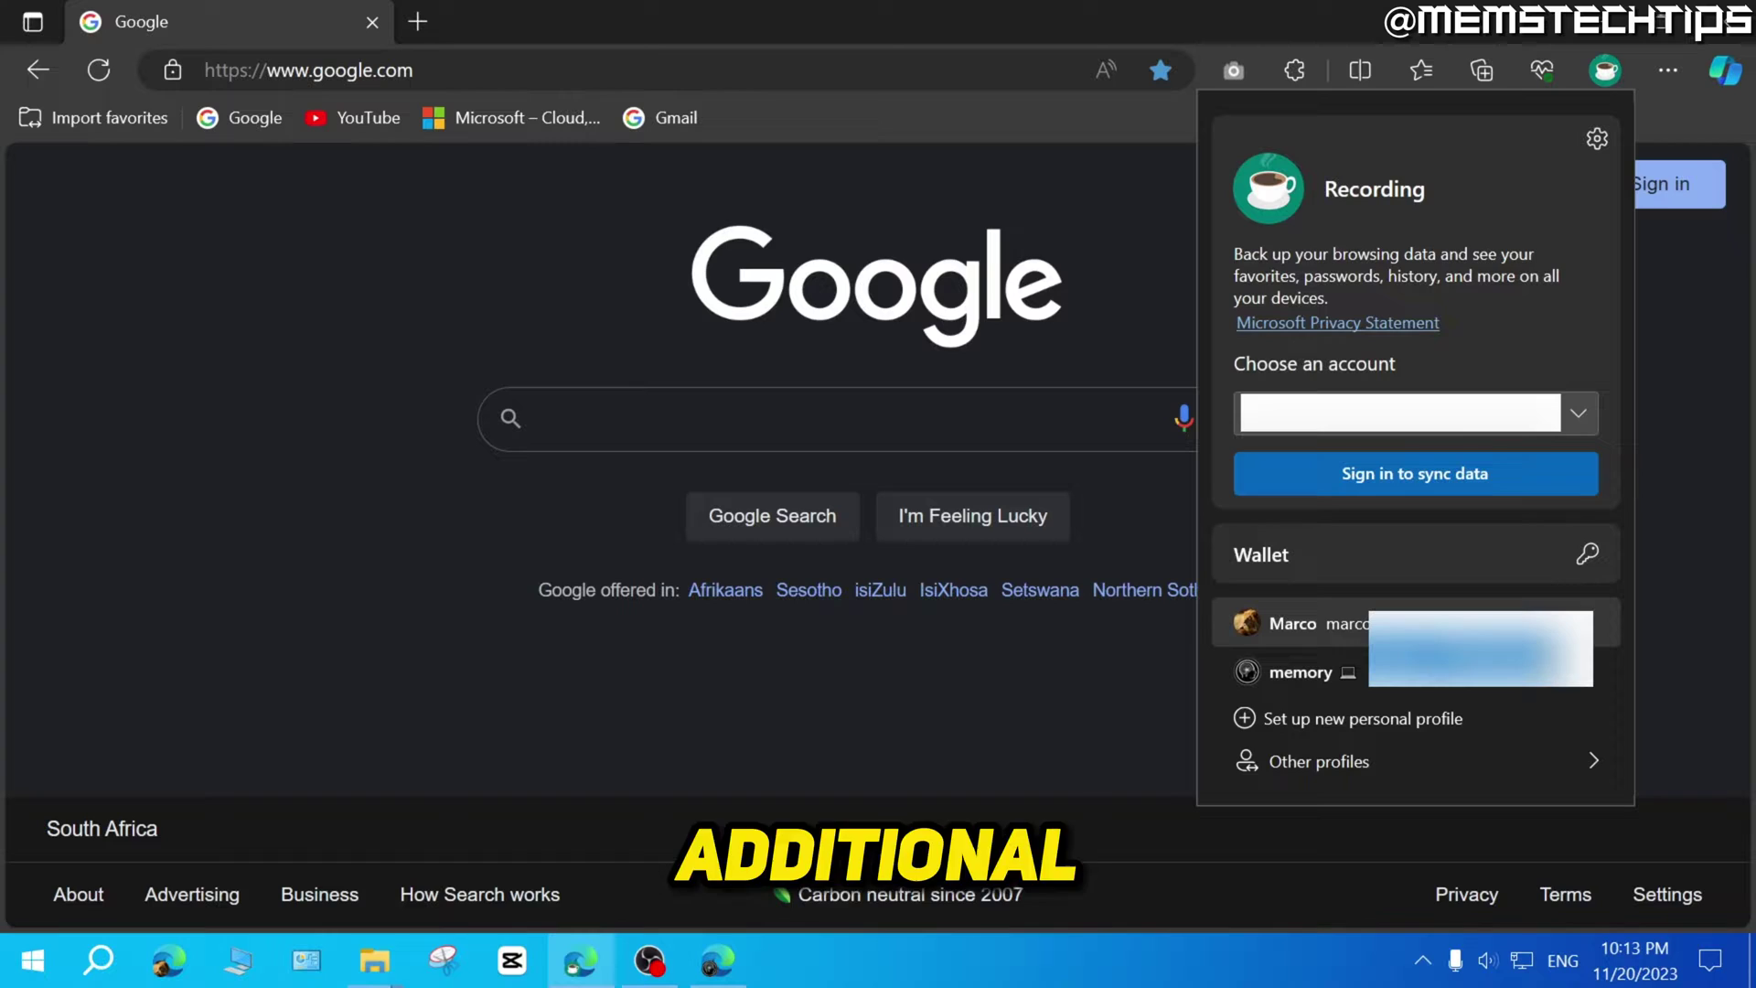
{"action": "key", "text": "Escape"}
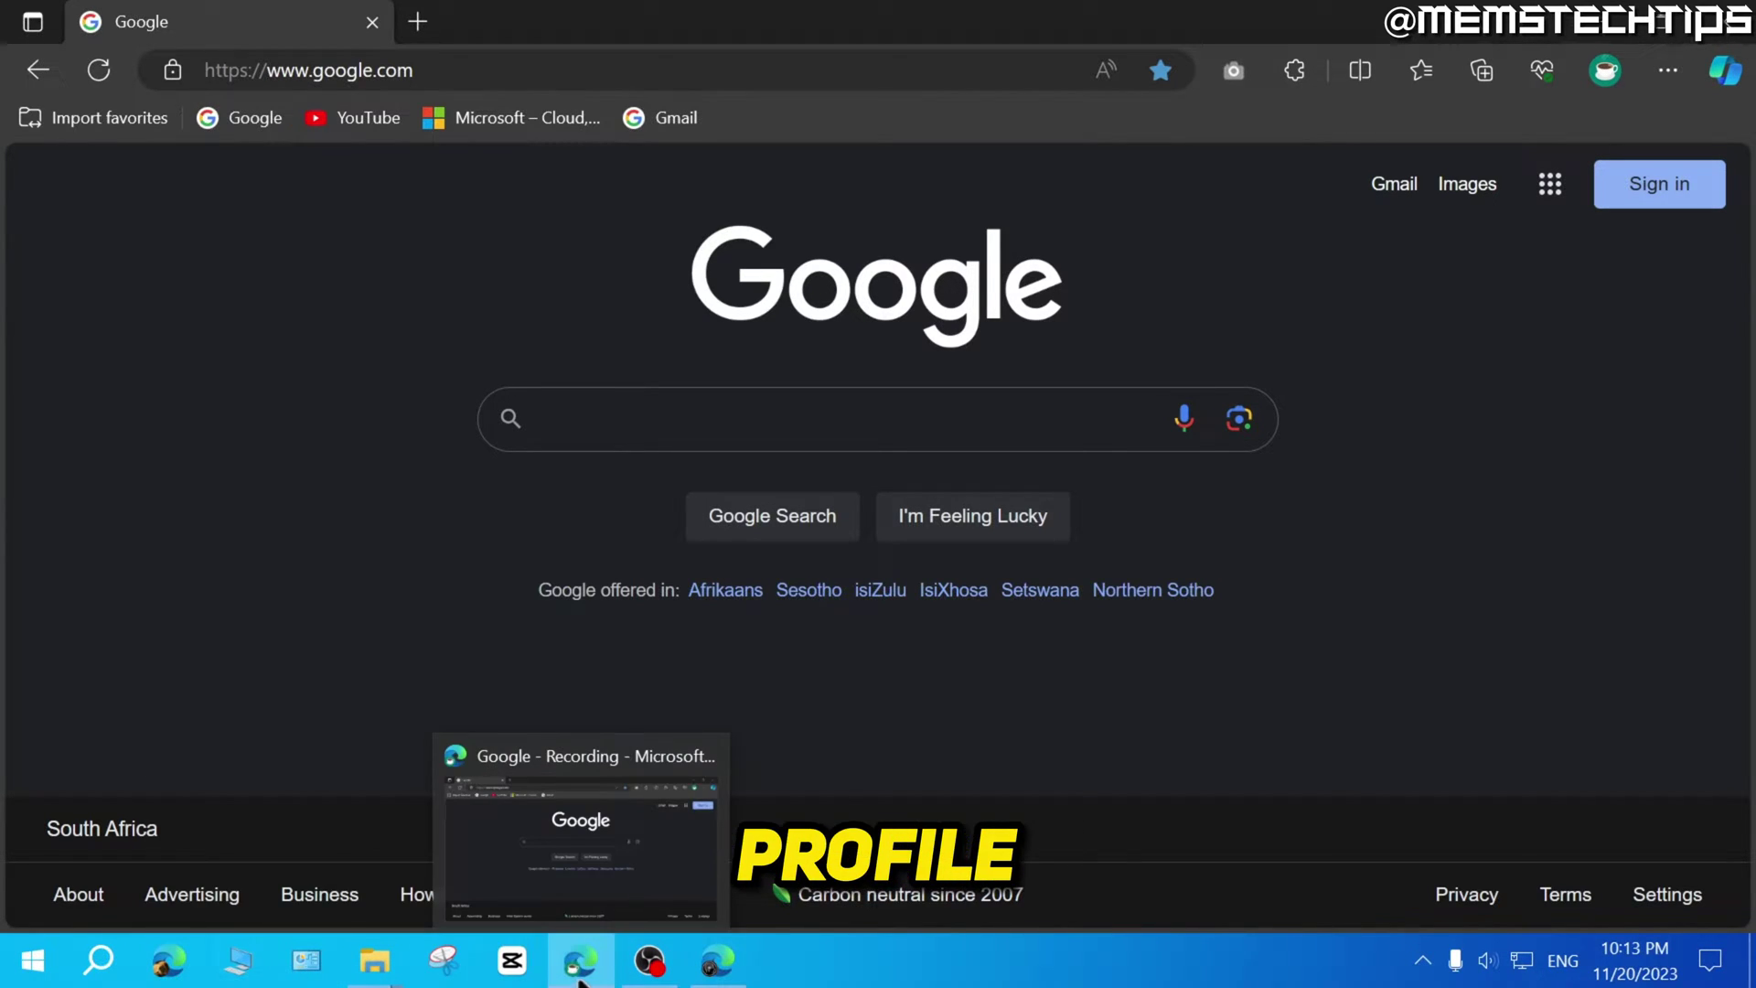
{"action": "mouse_move", "coordinate": [718, 975]}
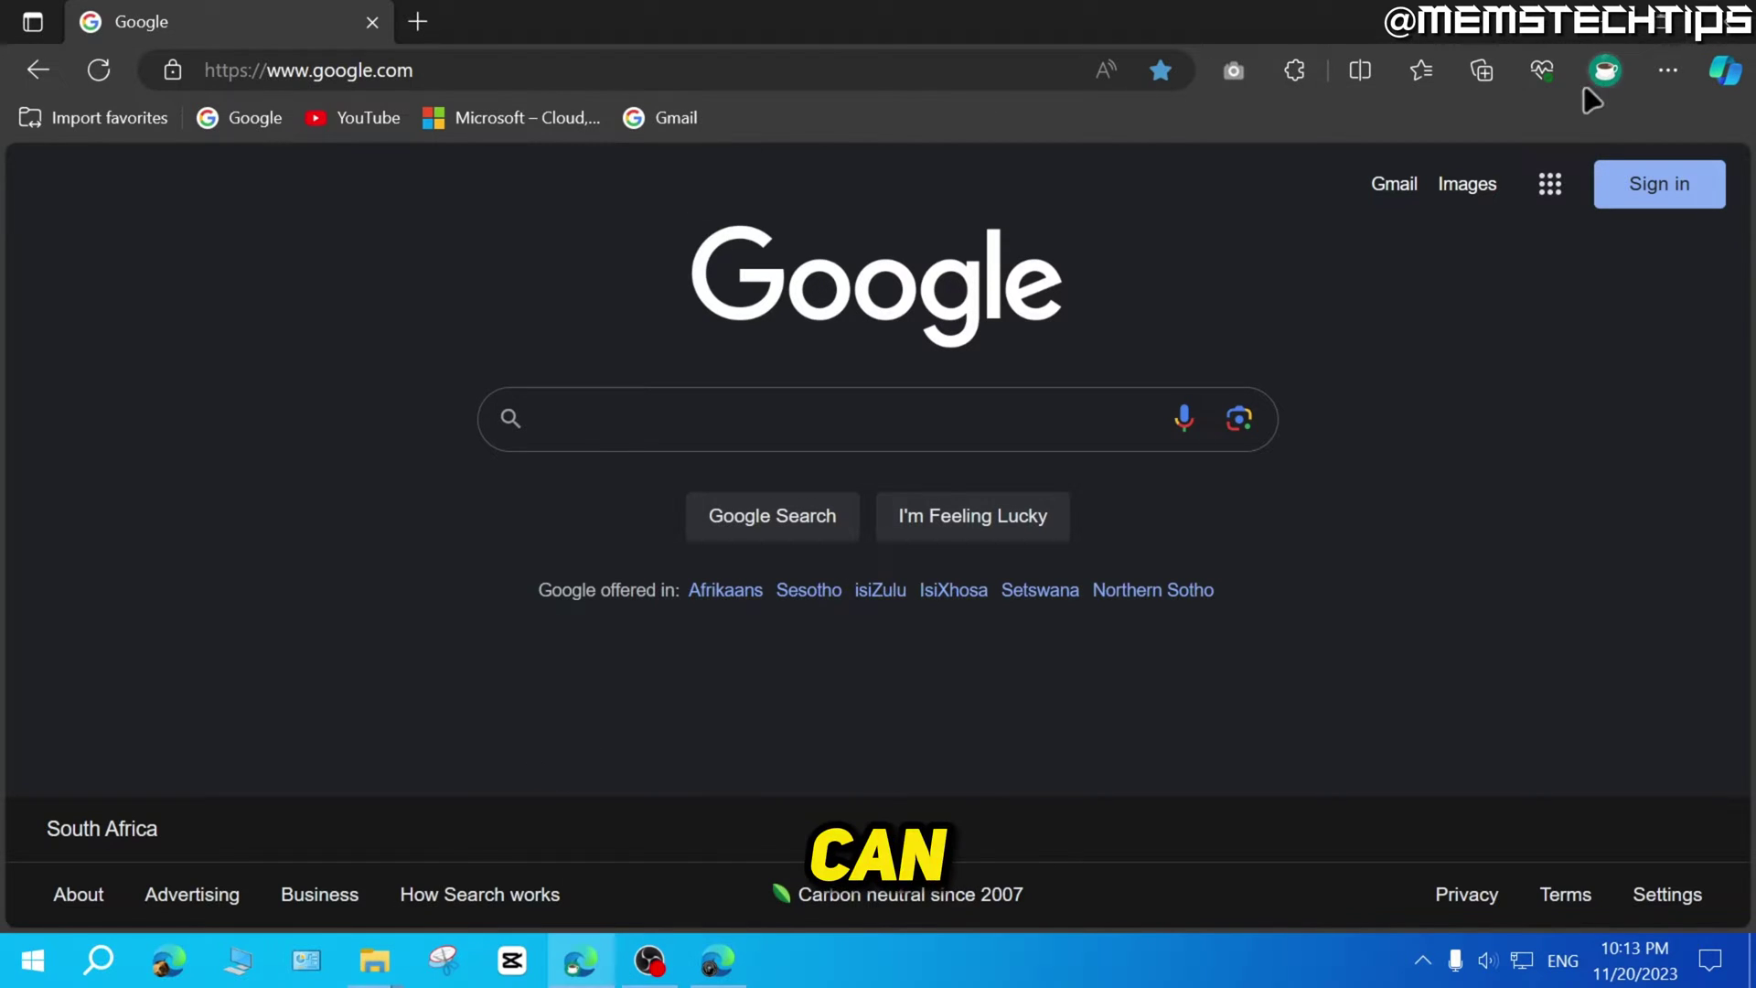
{"action": "left_click", "coordinate": [1605, 71]}
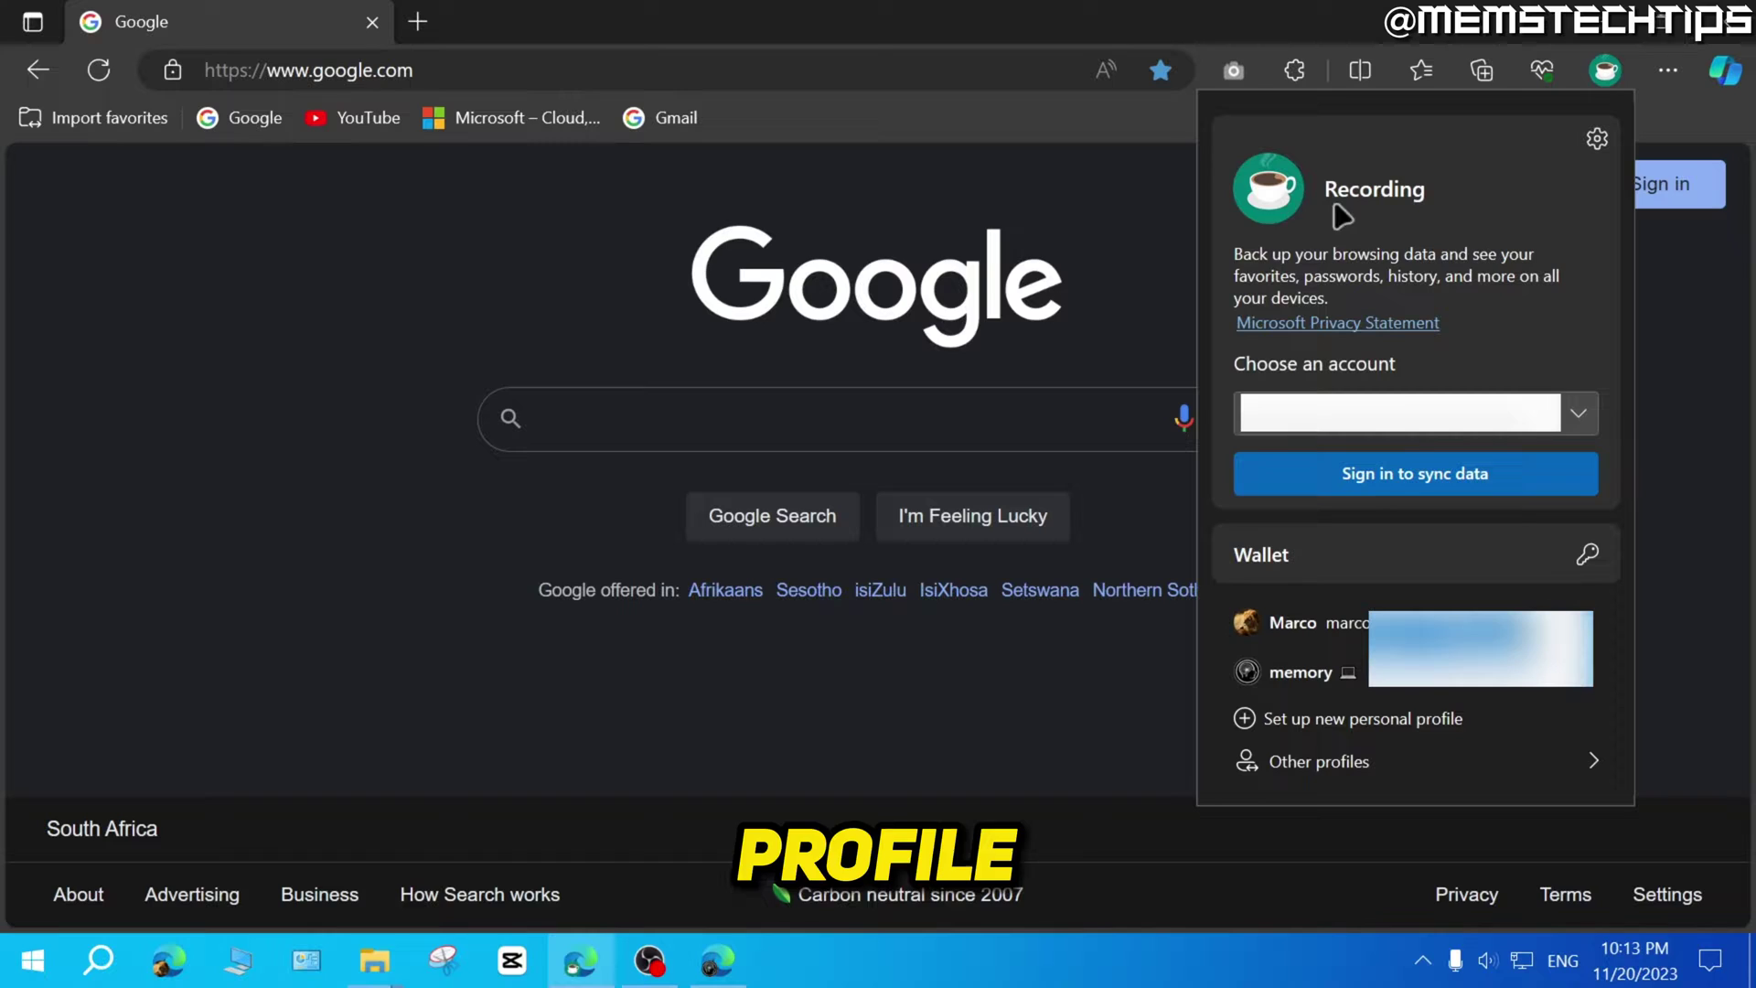
{"action": "left_click", "coordinate": [688, 587]}
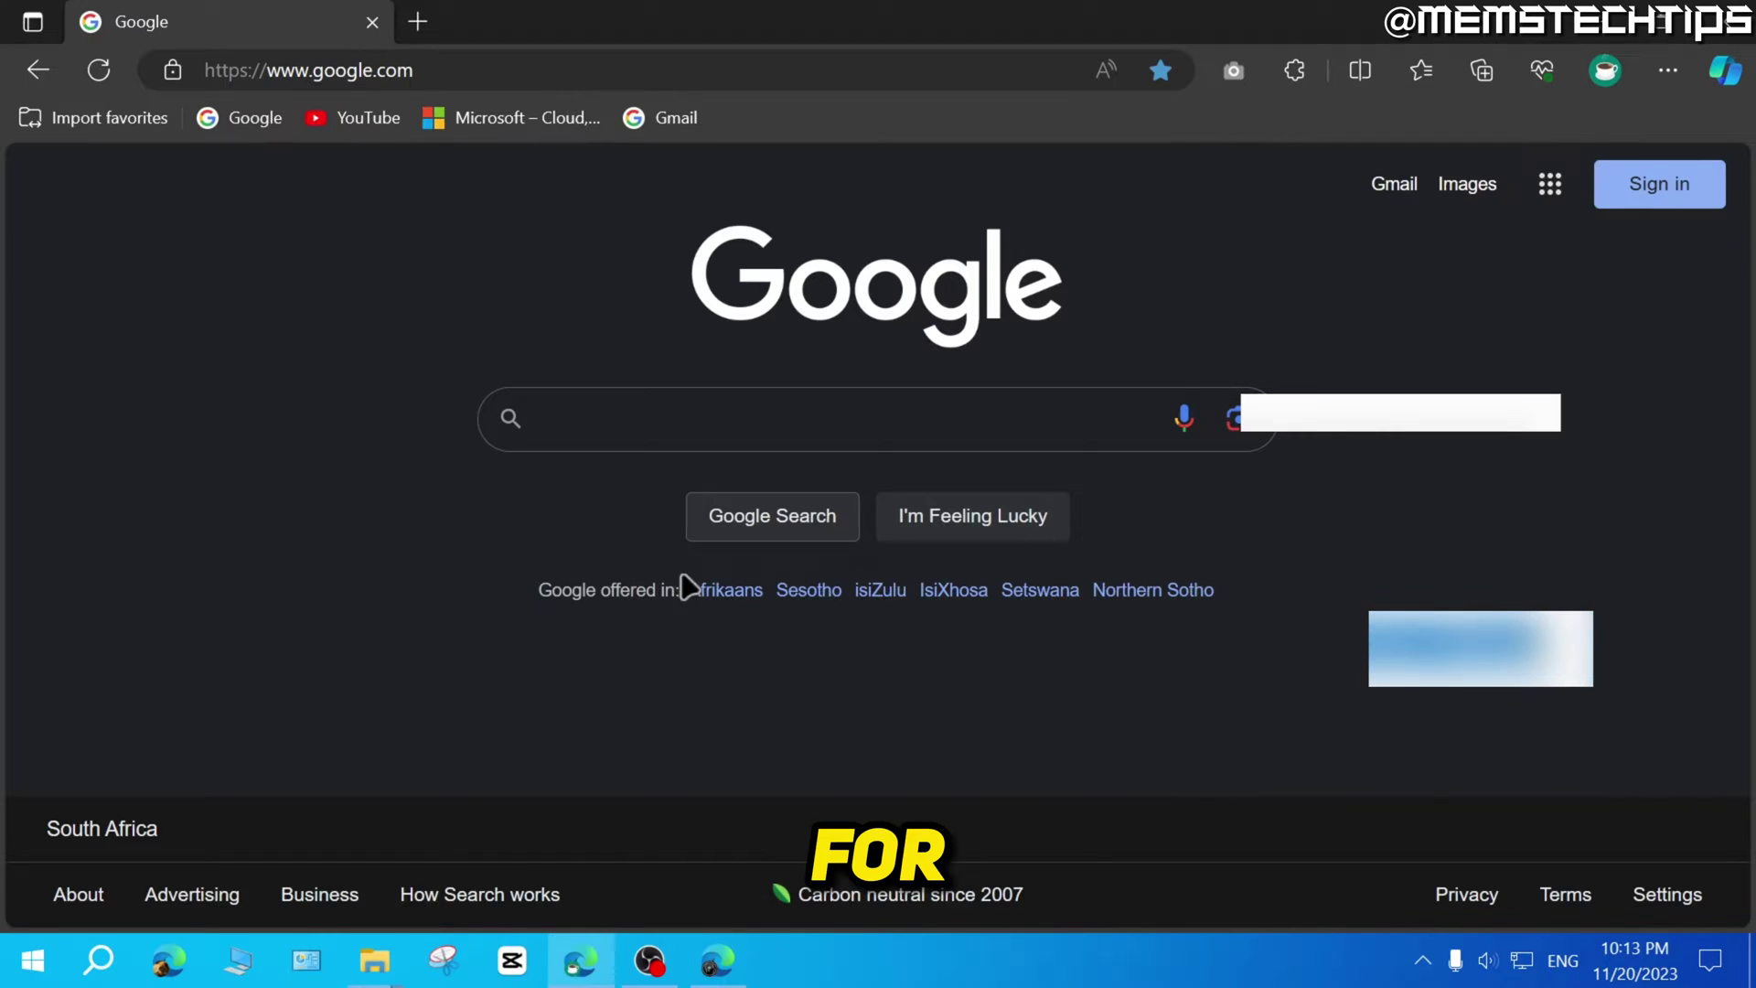
{"action": "right_click", "coordinate": [567, 972]}
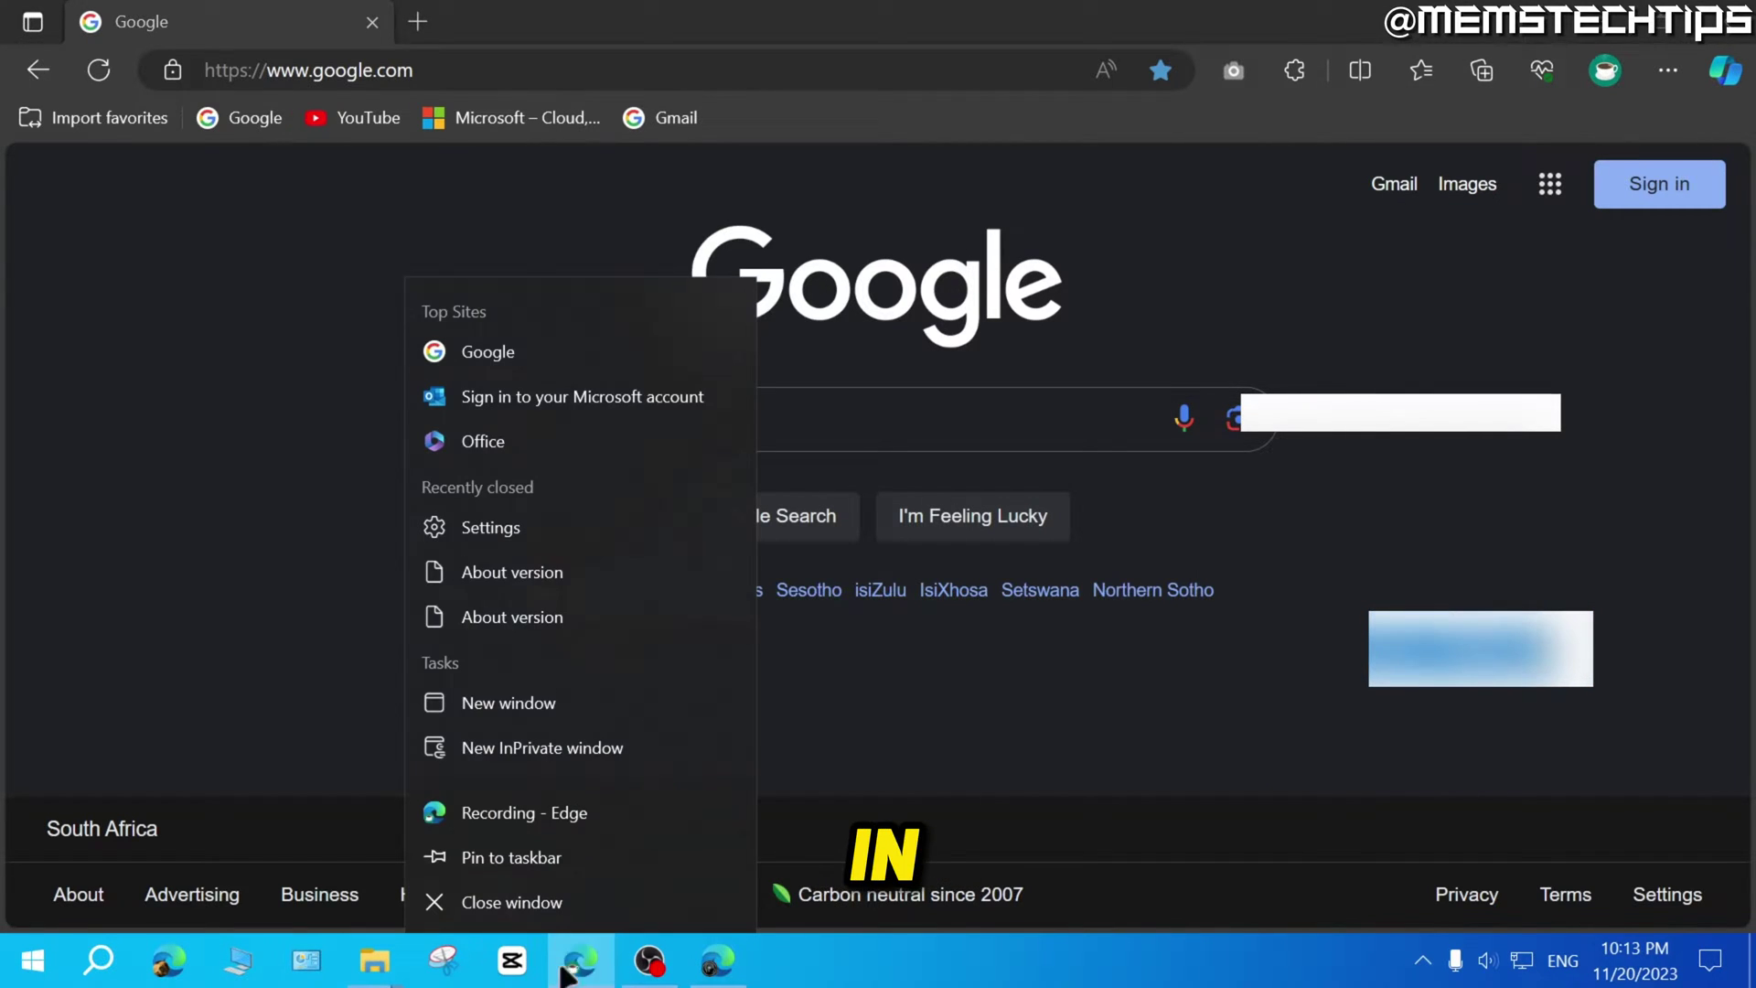
{"action": "left_click", "coordinate": [539, 860]}
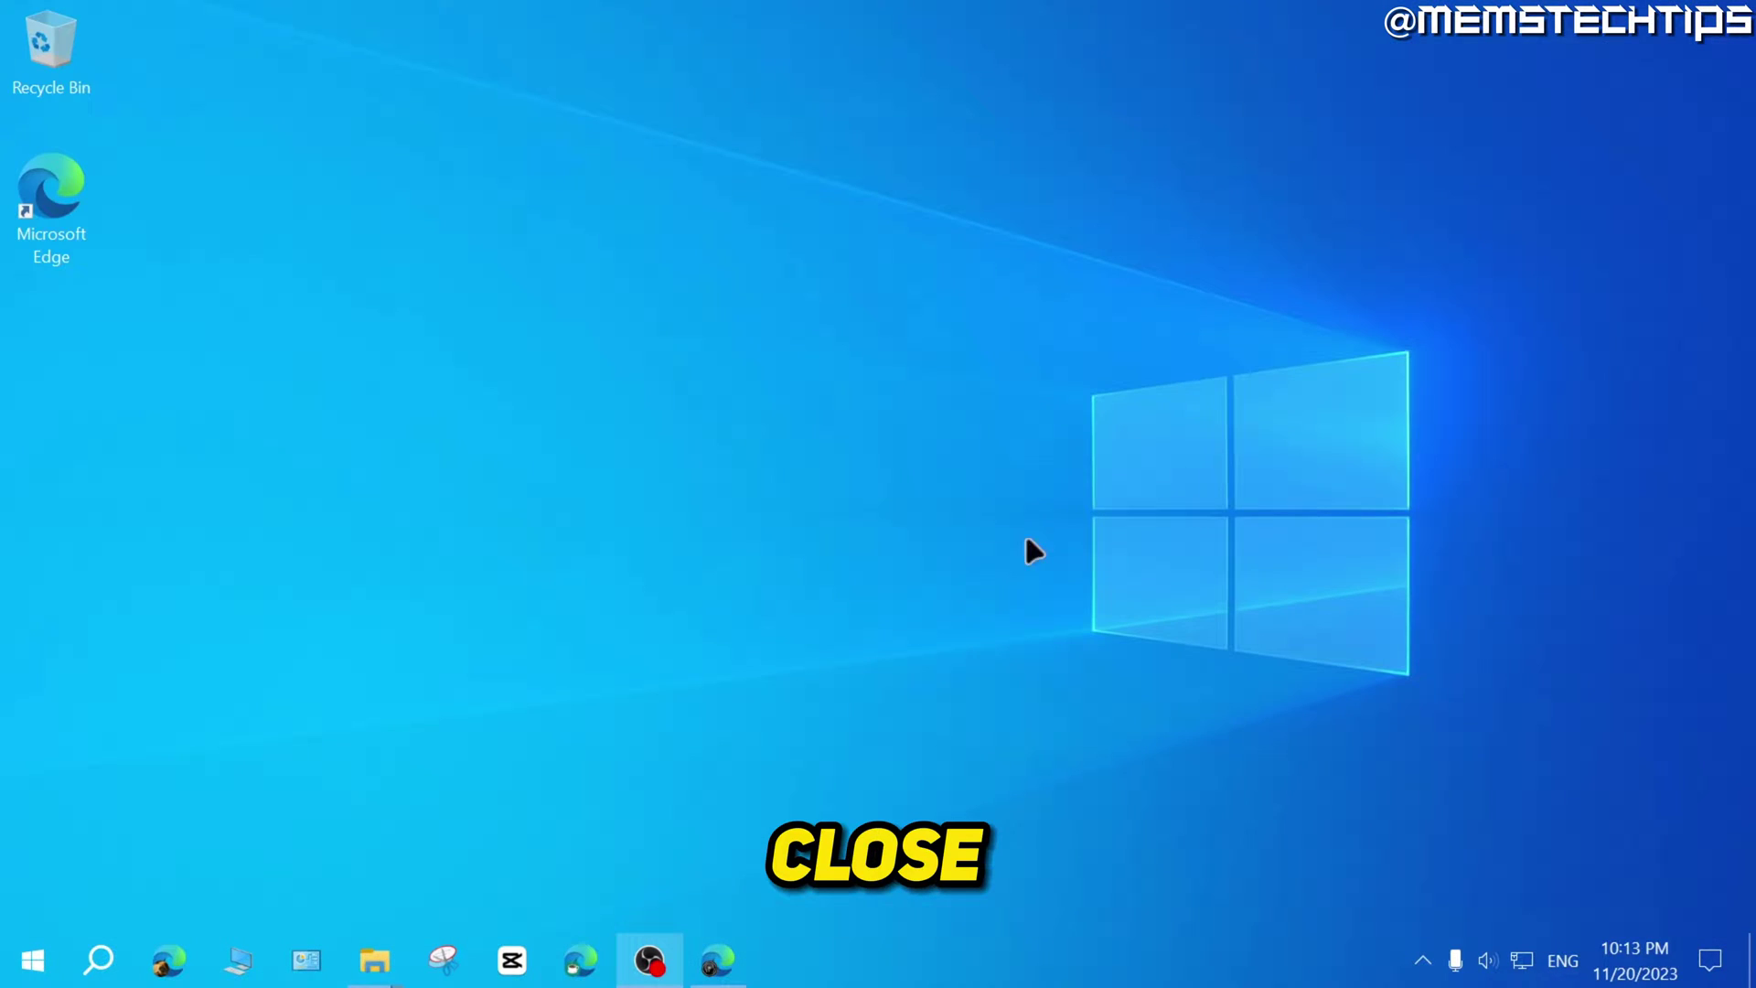
Close the other open Edge windows, including a newly opened one, and select the desktop Edge shortcut
{"action": "right_click", "coordinate": [723, 960]}
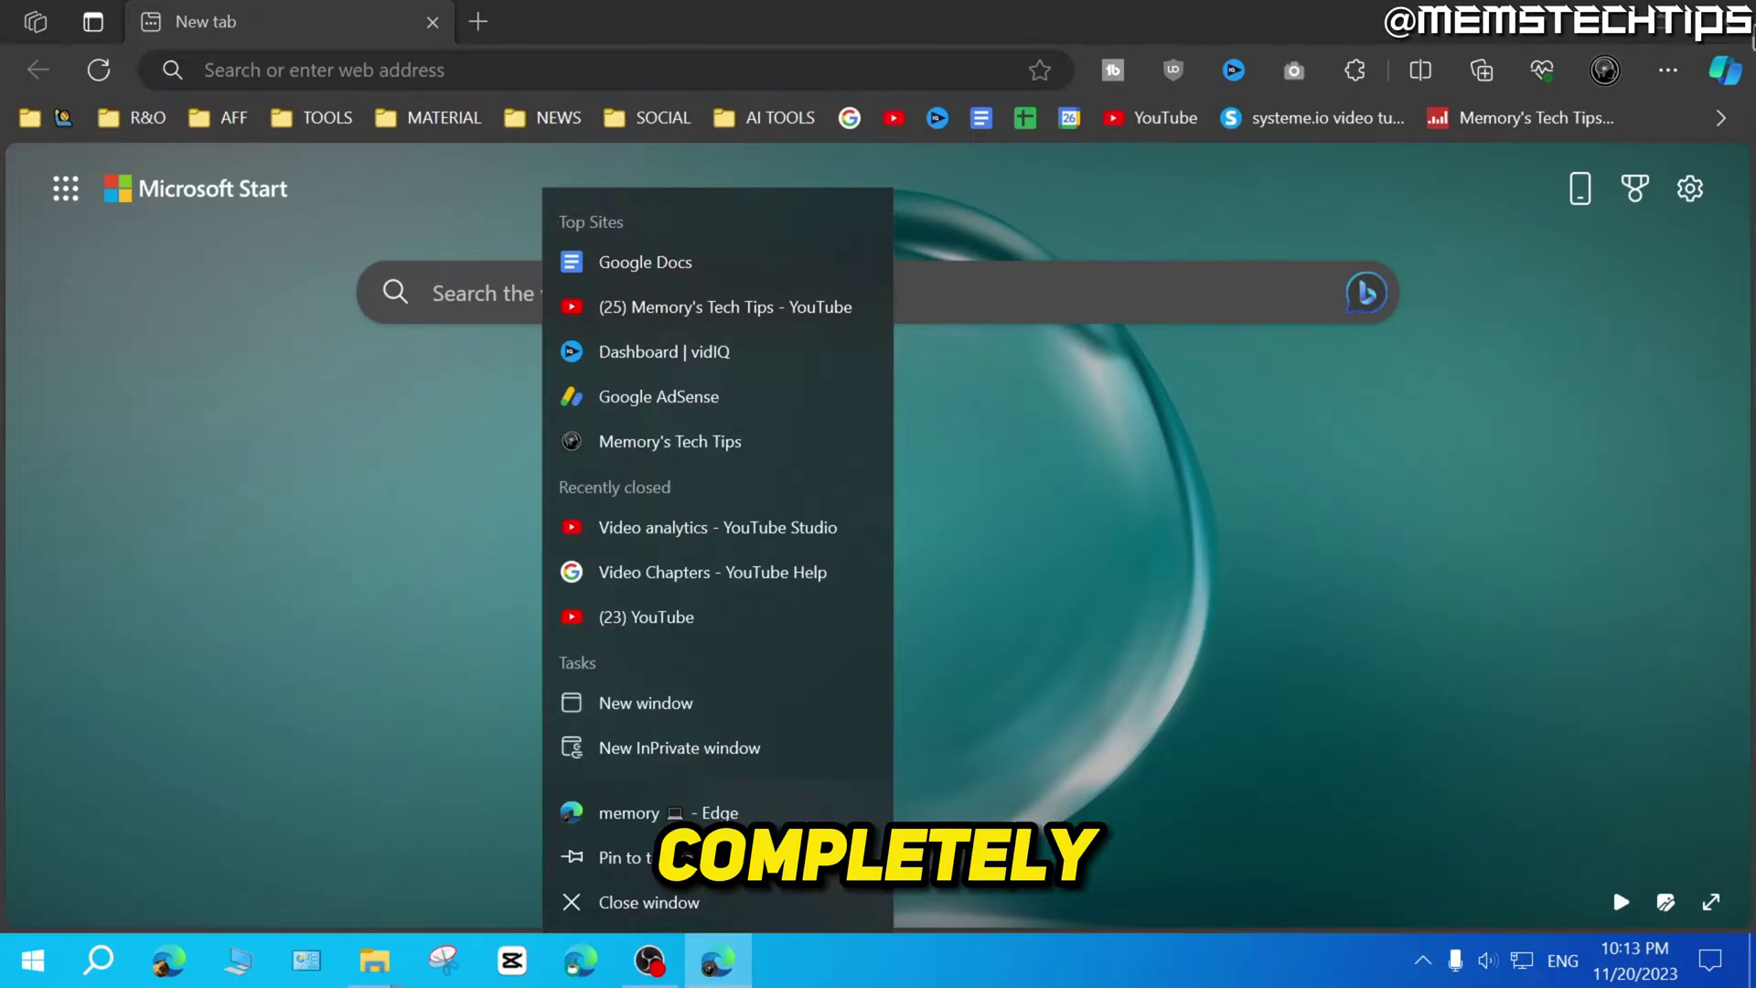
{"action": "left_click", "coordinate": [641, 902]}
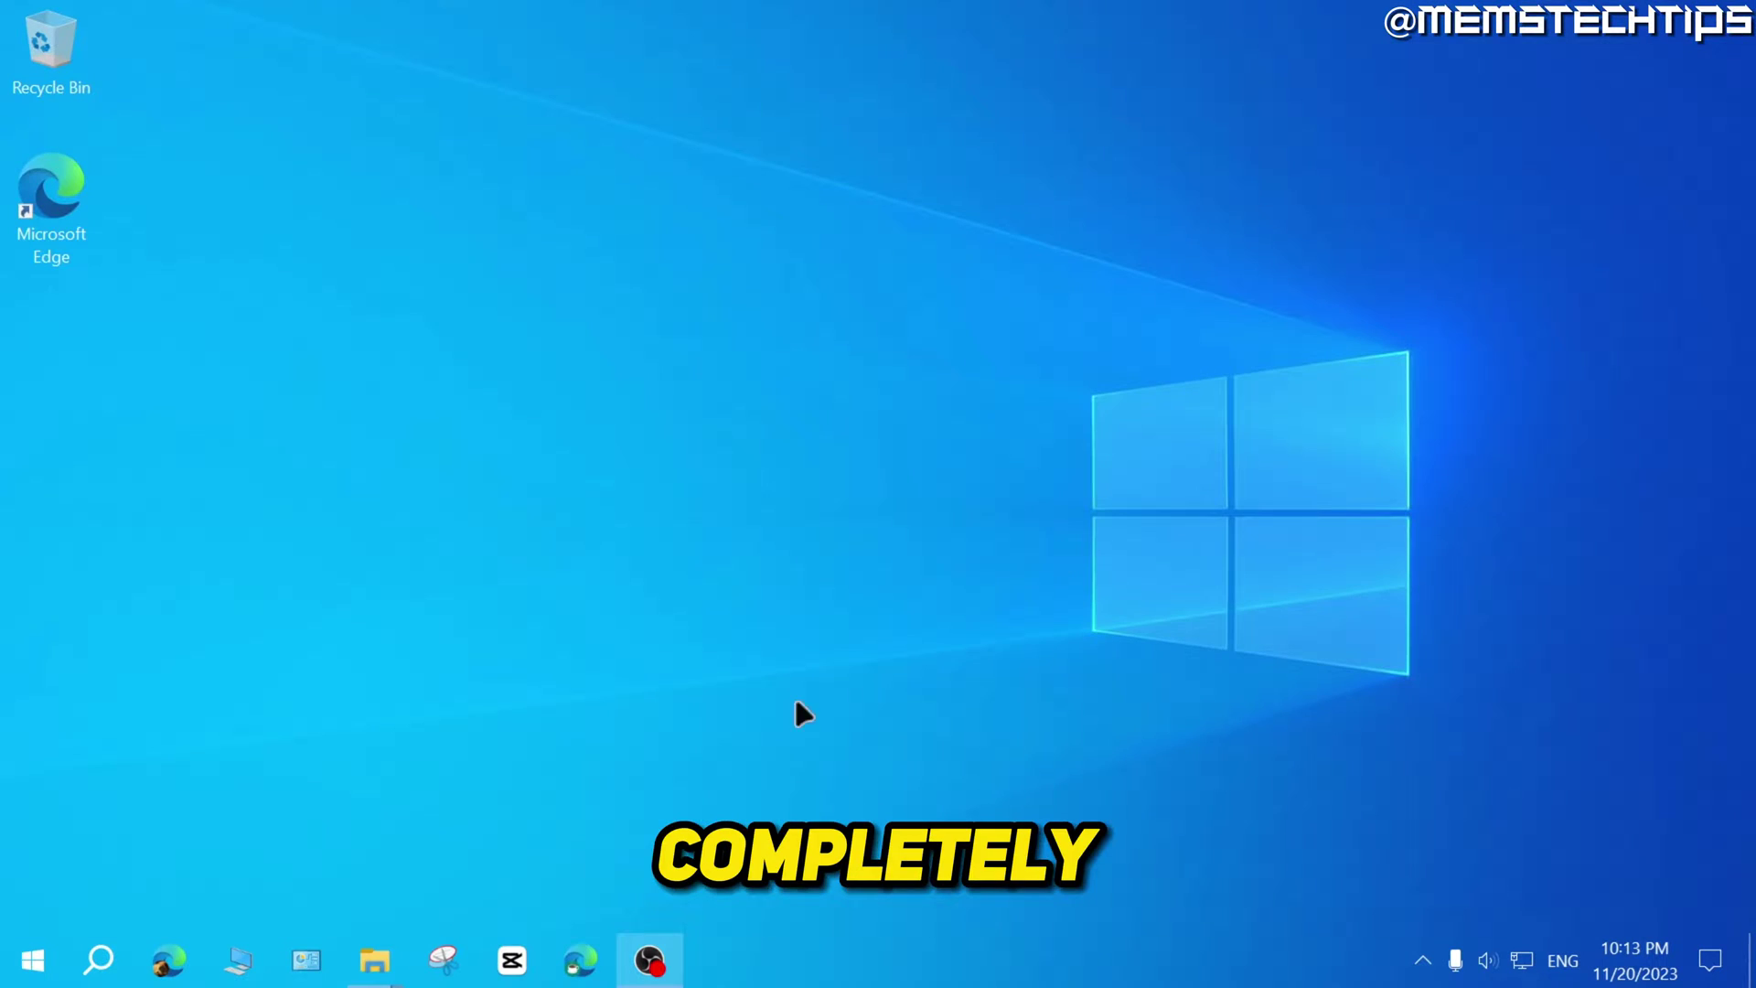
{"action": "left_click", "coordinate": [576, 971]}
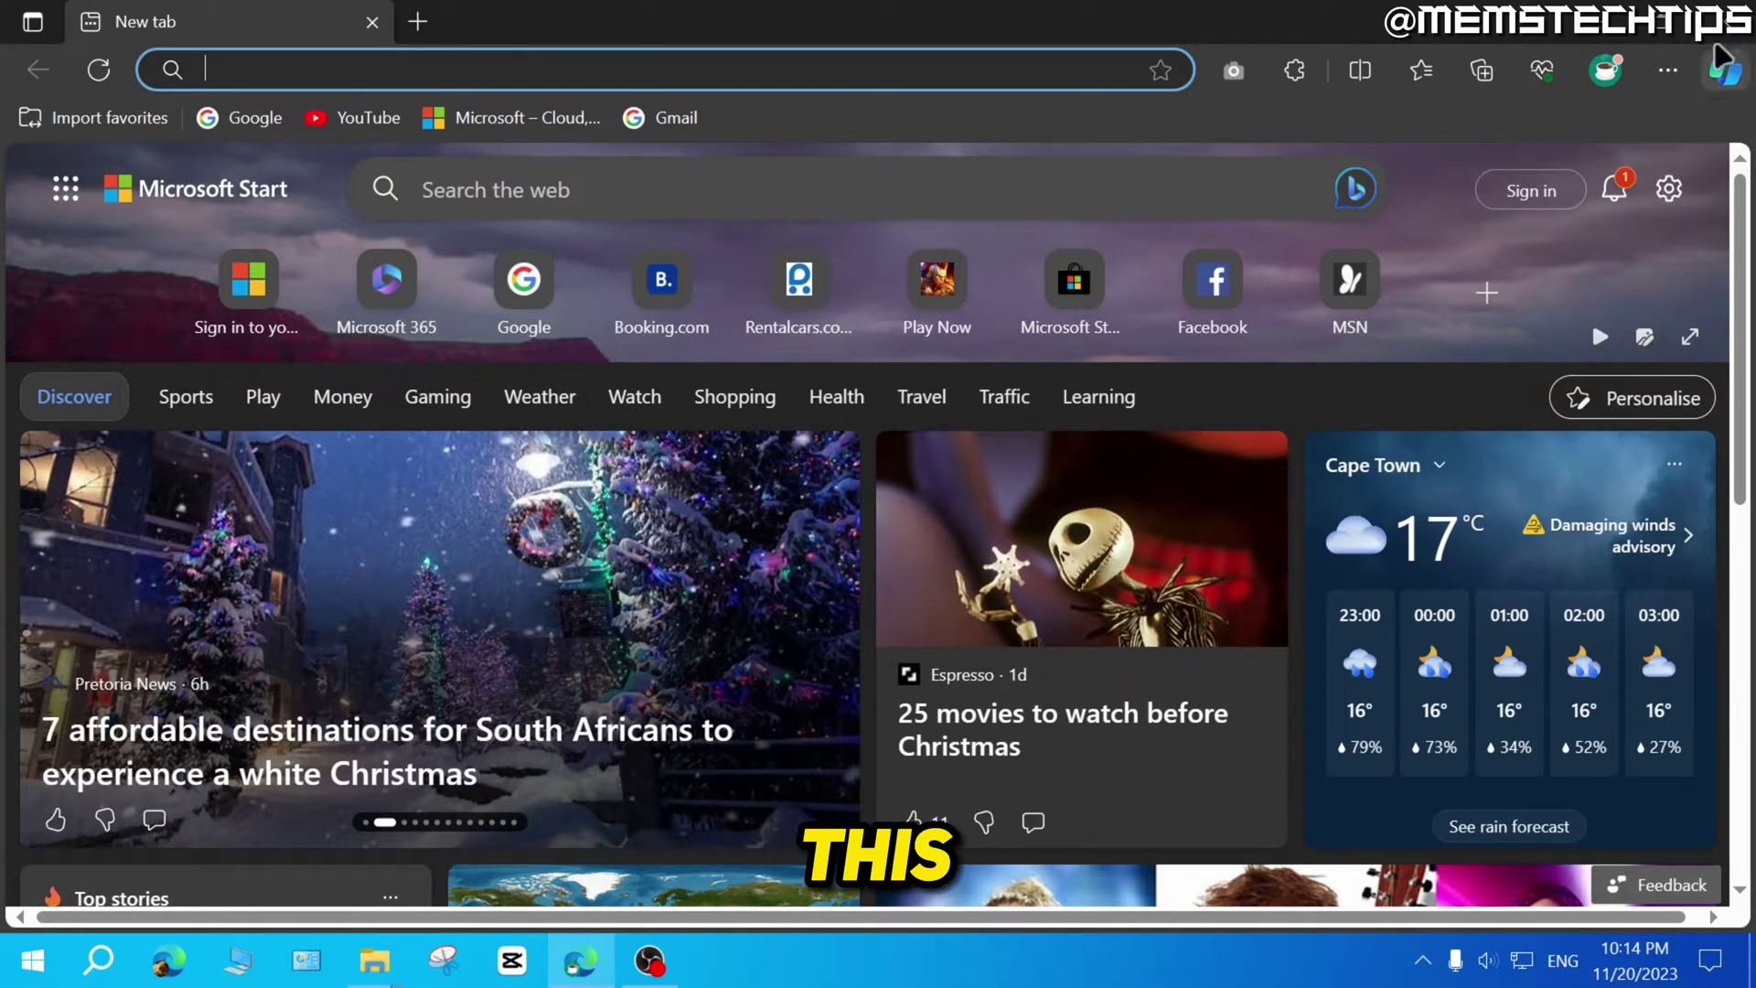
{"action": "left_click", "coordinate": [1731, 20]}
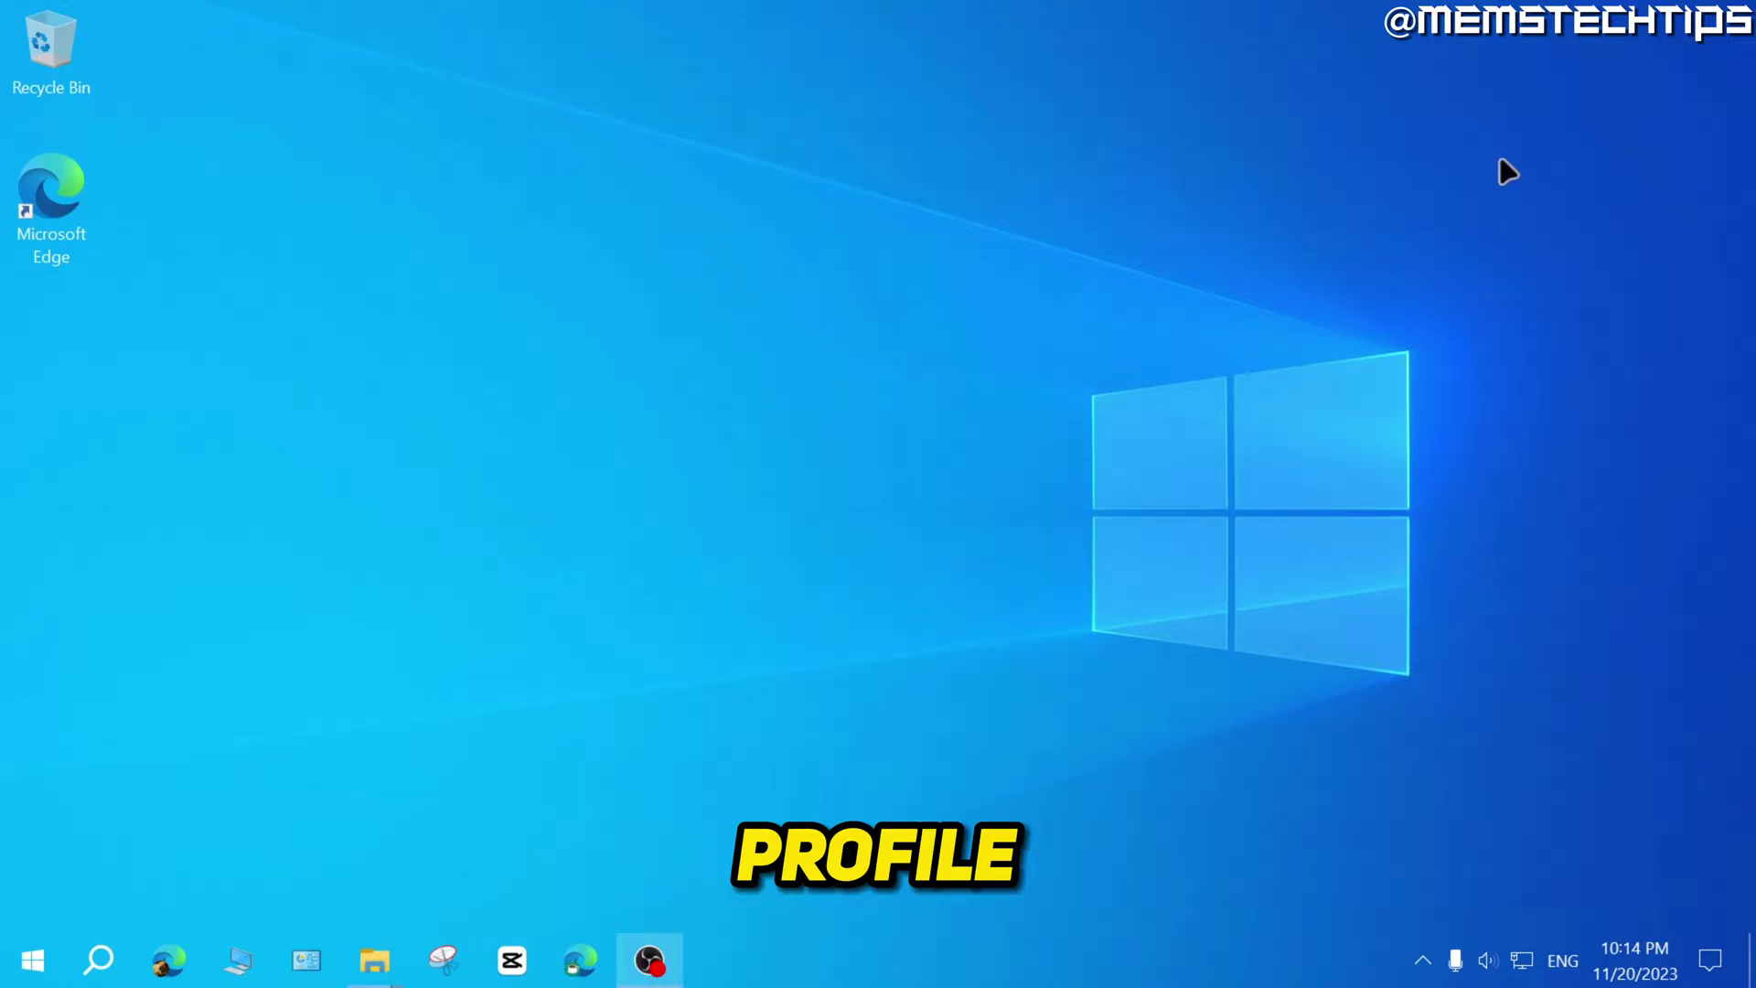
{"action": "left_click", "coordinate": [170, 964]}
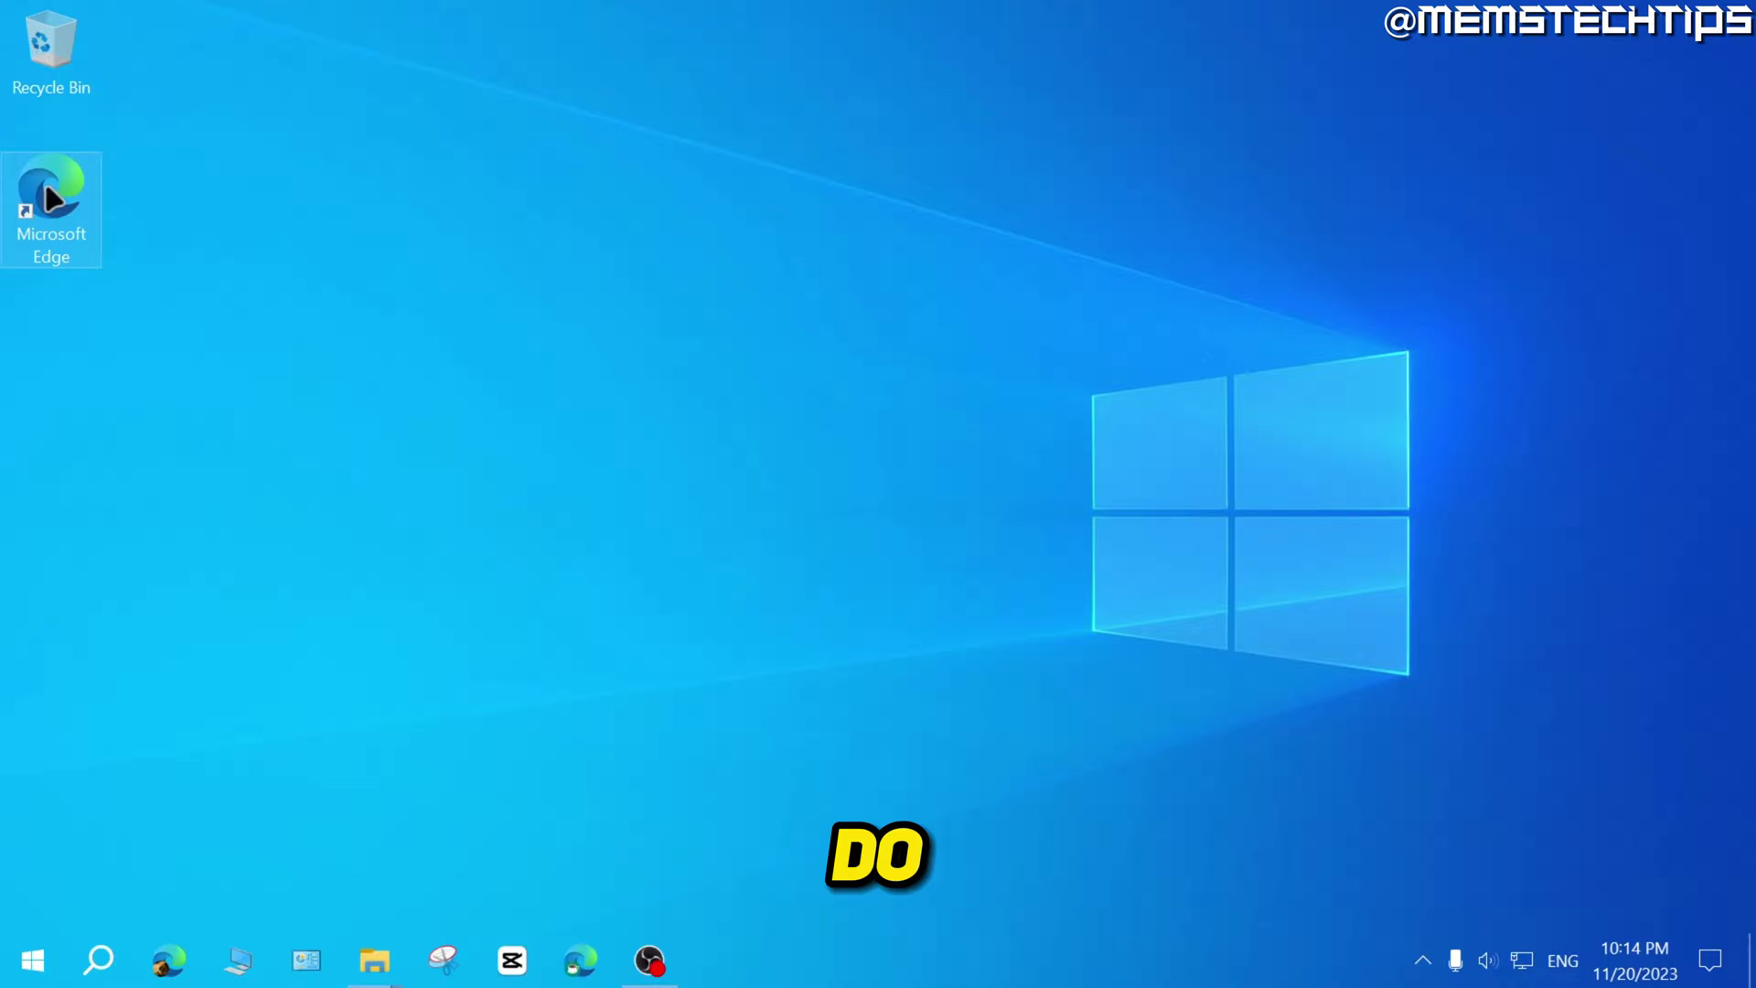
{"action": "mouse_move", "coordinate": [55, 197]}
{"action": "left_mouse_down"}
{"action": "mouse_move", "coordinate": [154, 195]}
{"action": "mouse_move", "coordinate": [68, 161]}
{"action": "mouse_move", "coordinate": [51, 192]}
{"action": "left_mouse_up"}
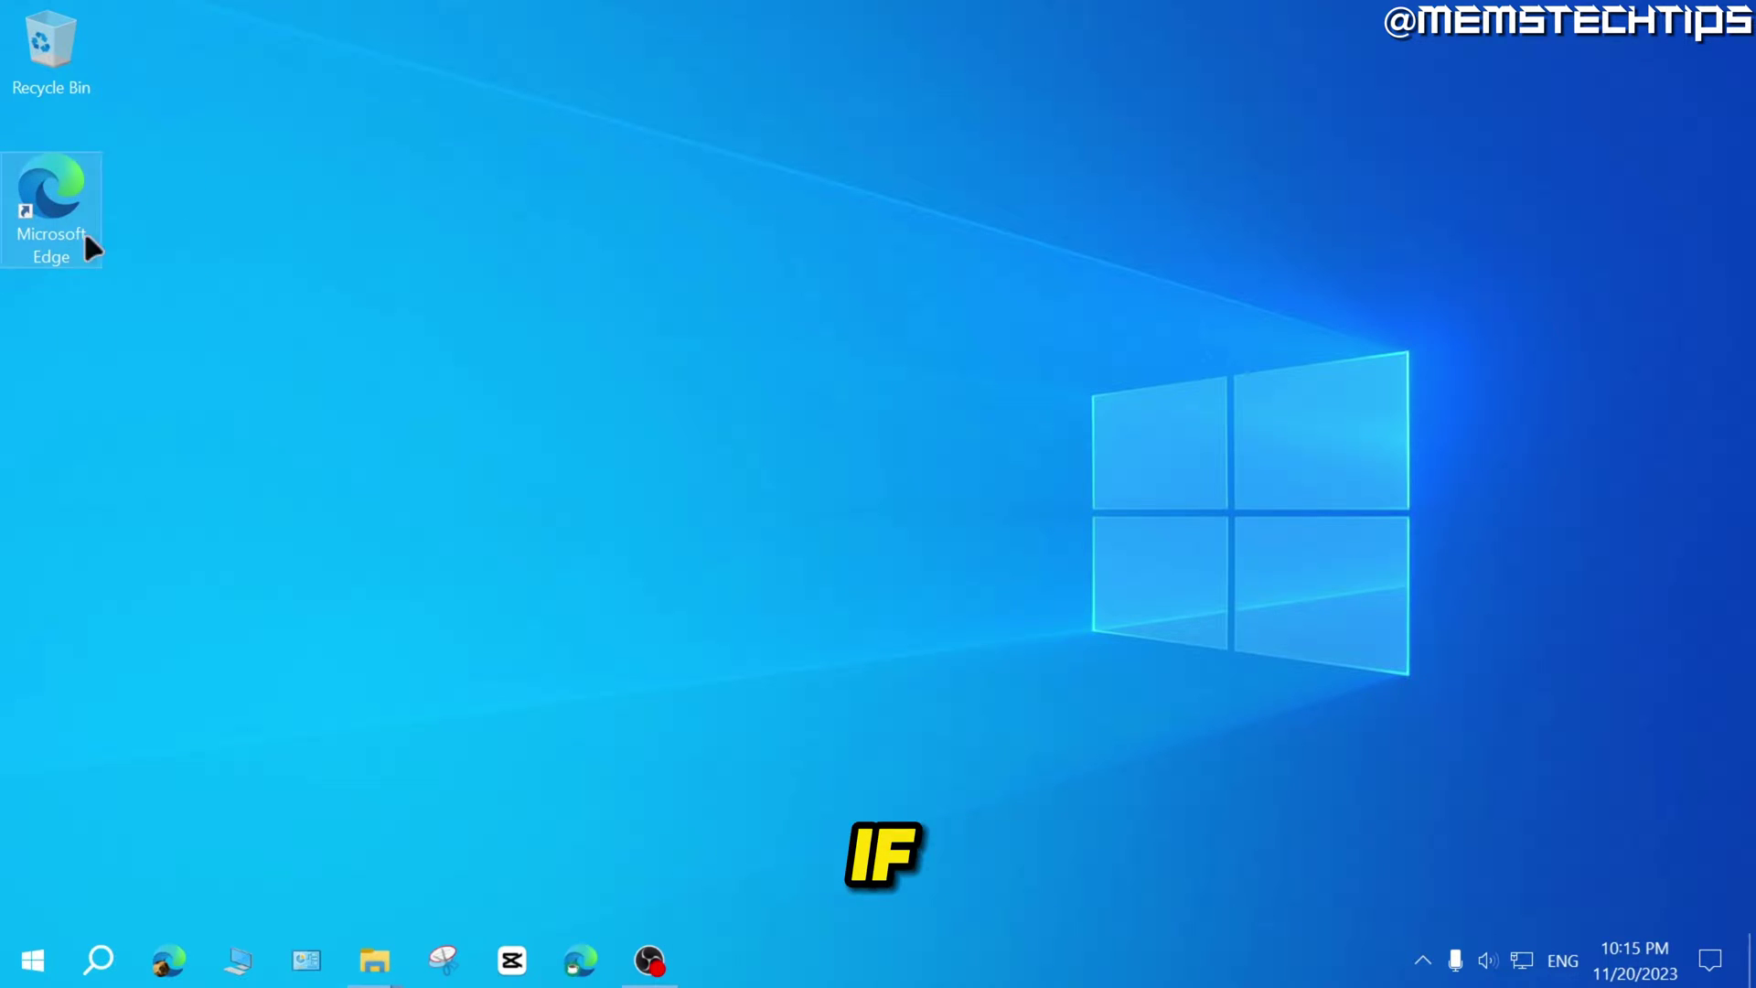
In File Explorer, browse to C:\Program Files (x86)\Microsoft\Edge\Application
{"action": "left_click", "coordinate": [375, 974]}
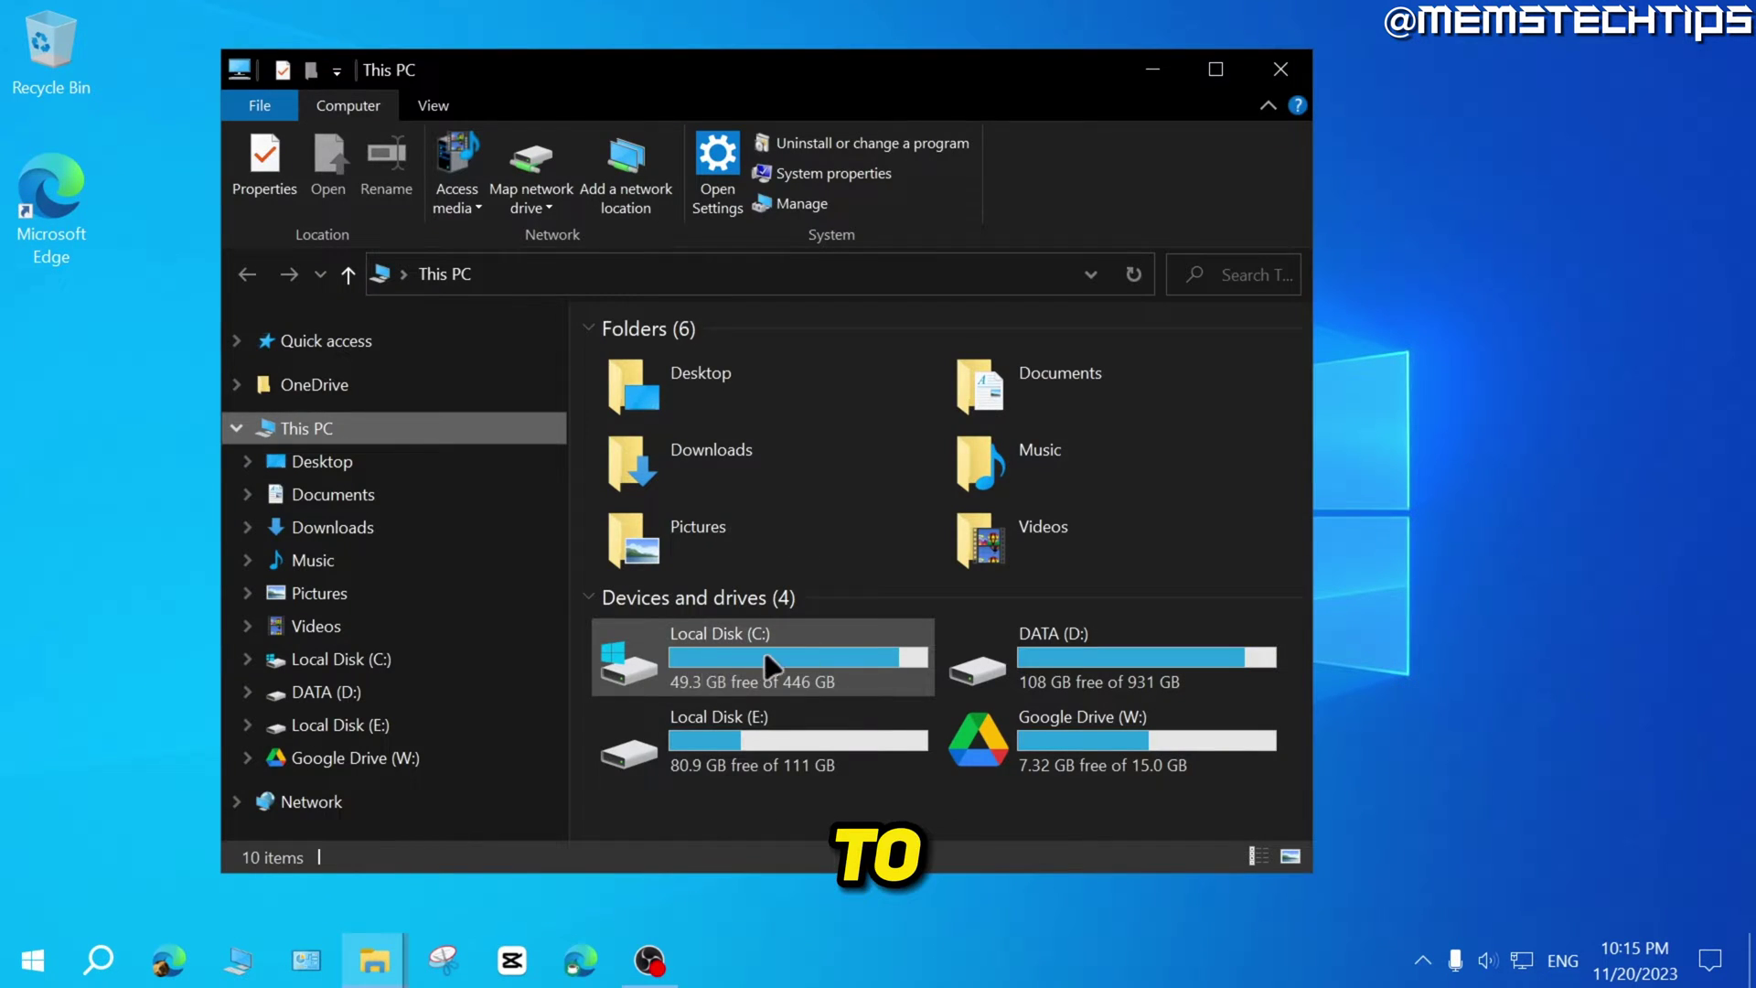
{"action": "double_click", "coordinate": [771, 665]}
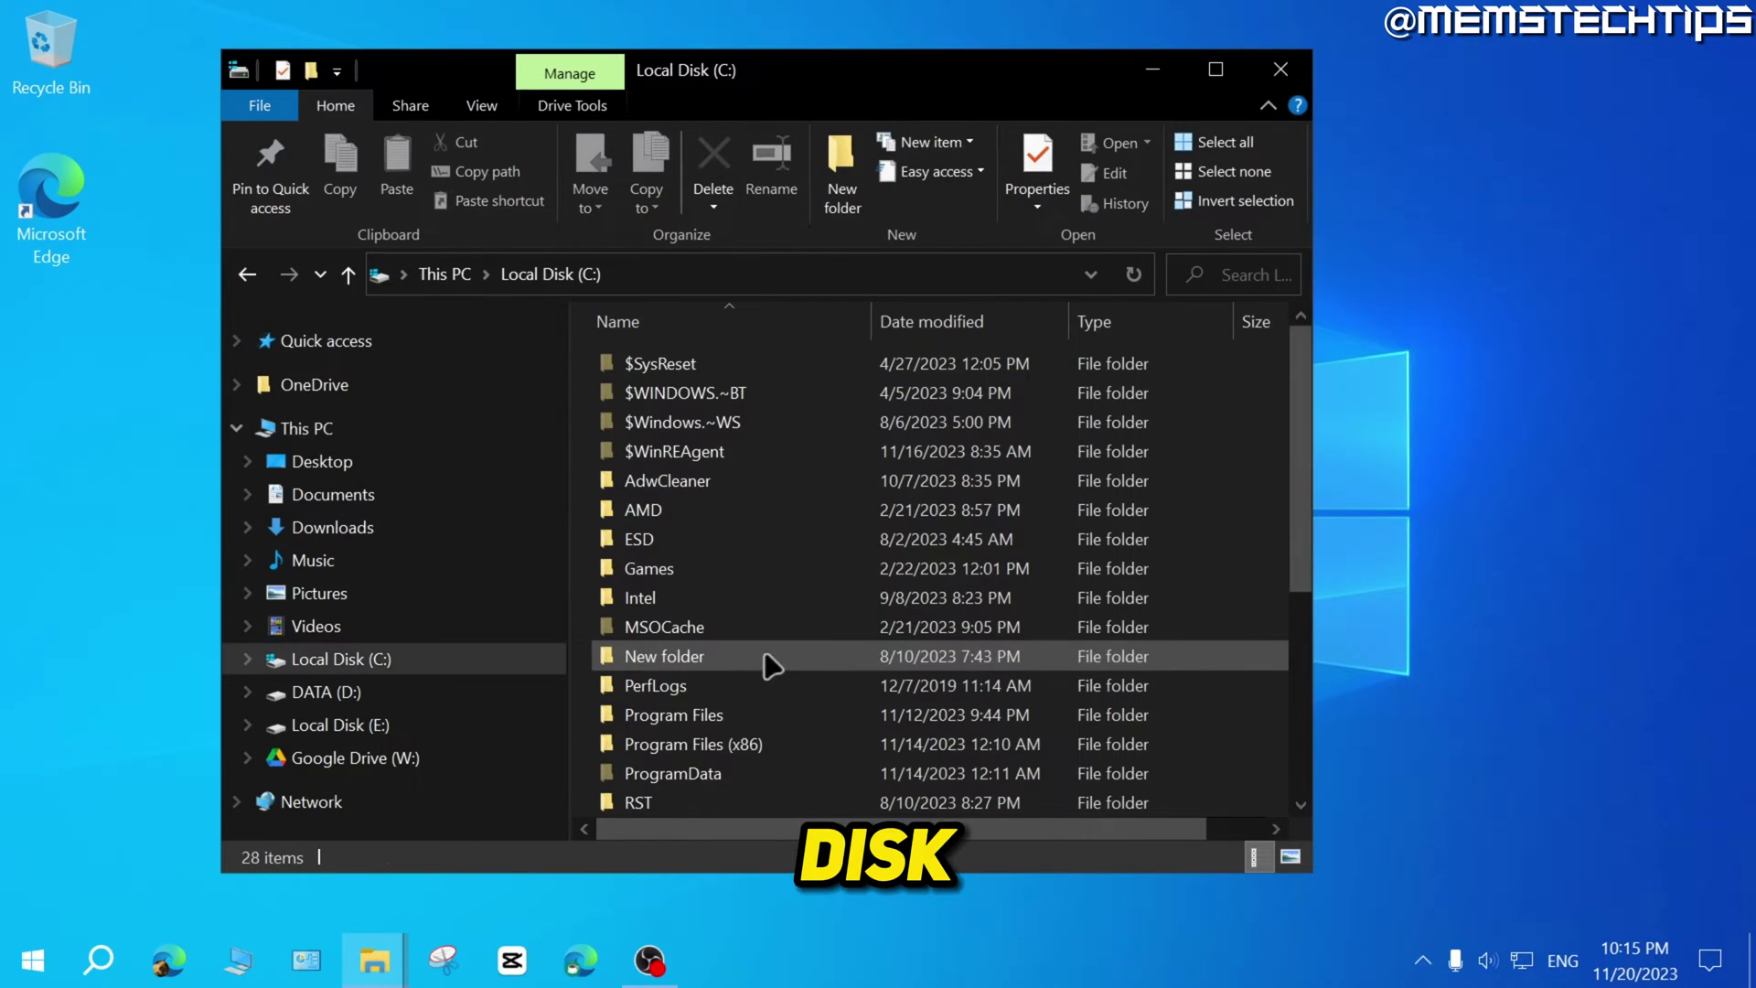
{"action": "scroll", "coordinate": [660, 494], "scroll_direction": "down", "scroll_amount": 3}
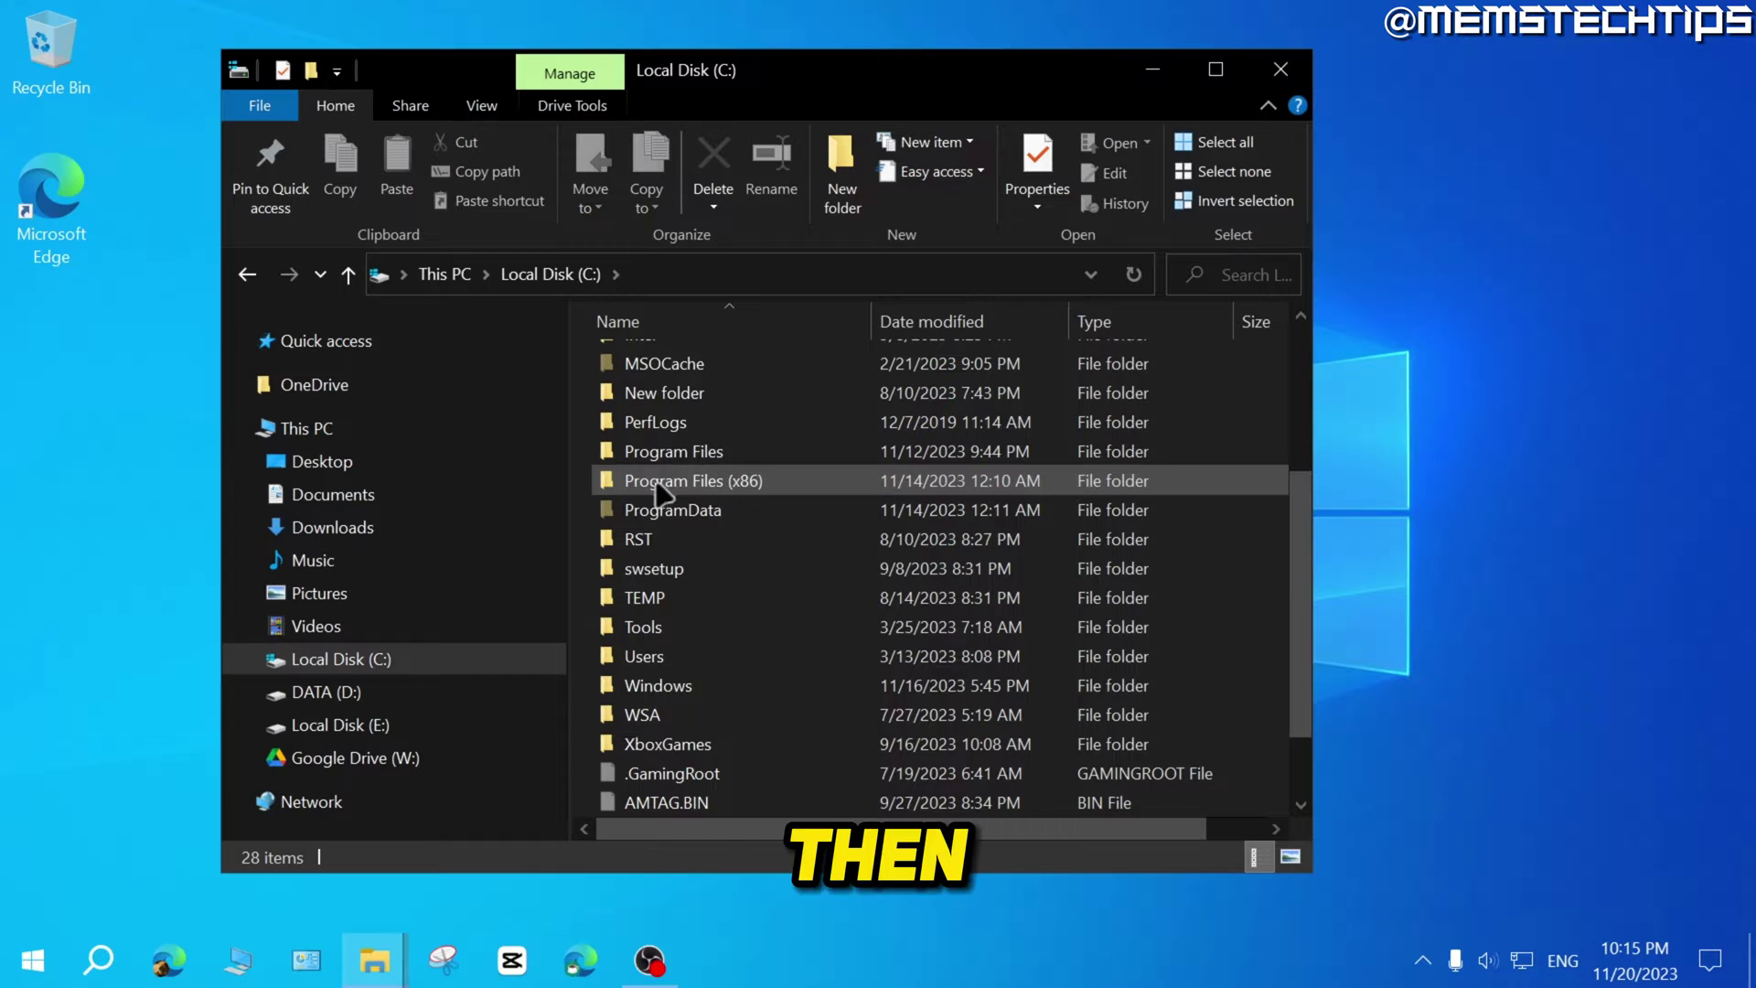
{"action": "double_click", "coordinate": [785, 497]}
{"action": "scroll", "coordinate": [785, 496], "scroll_direction": "down", "scroll_amount": 3}
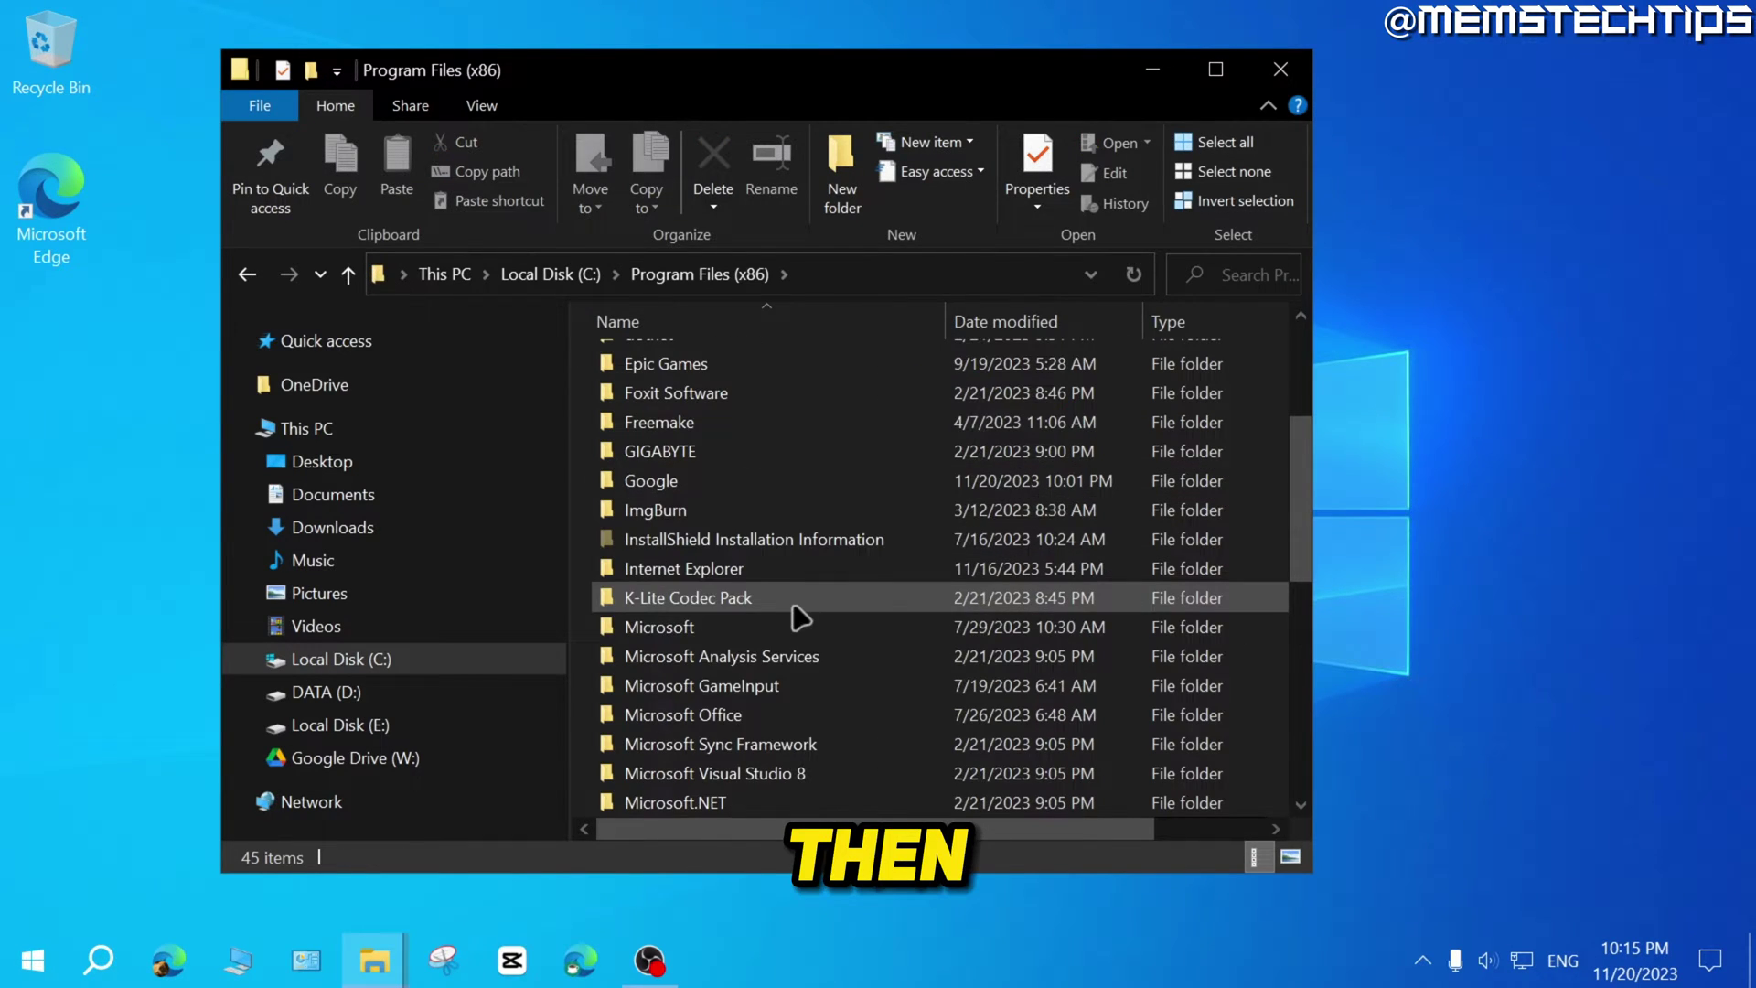
{"action": "double_click", "coordinate": [737, 631]}
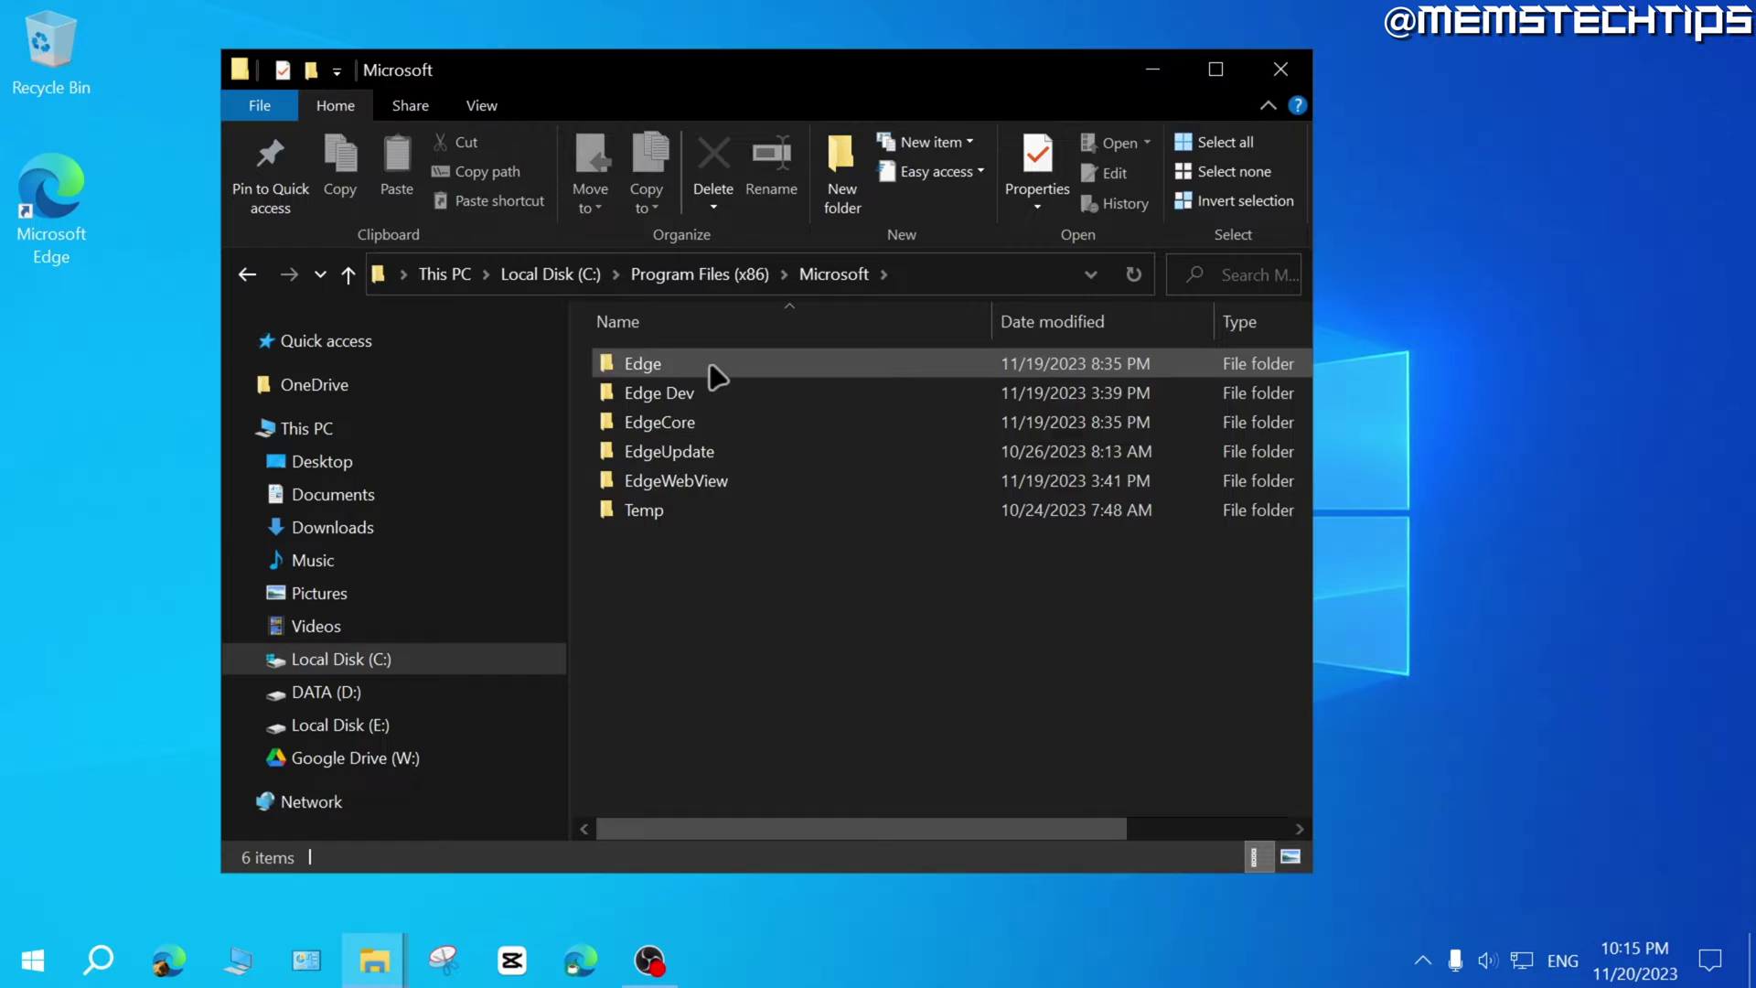
{"action": "double_click", "coordinate": [718, 373]}
{"action": "double_click", "coordinate": [717, 371]}
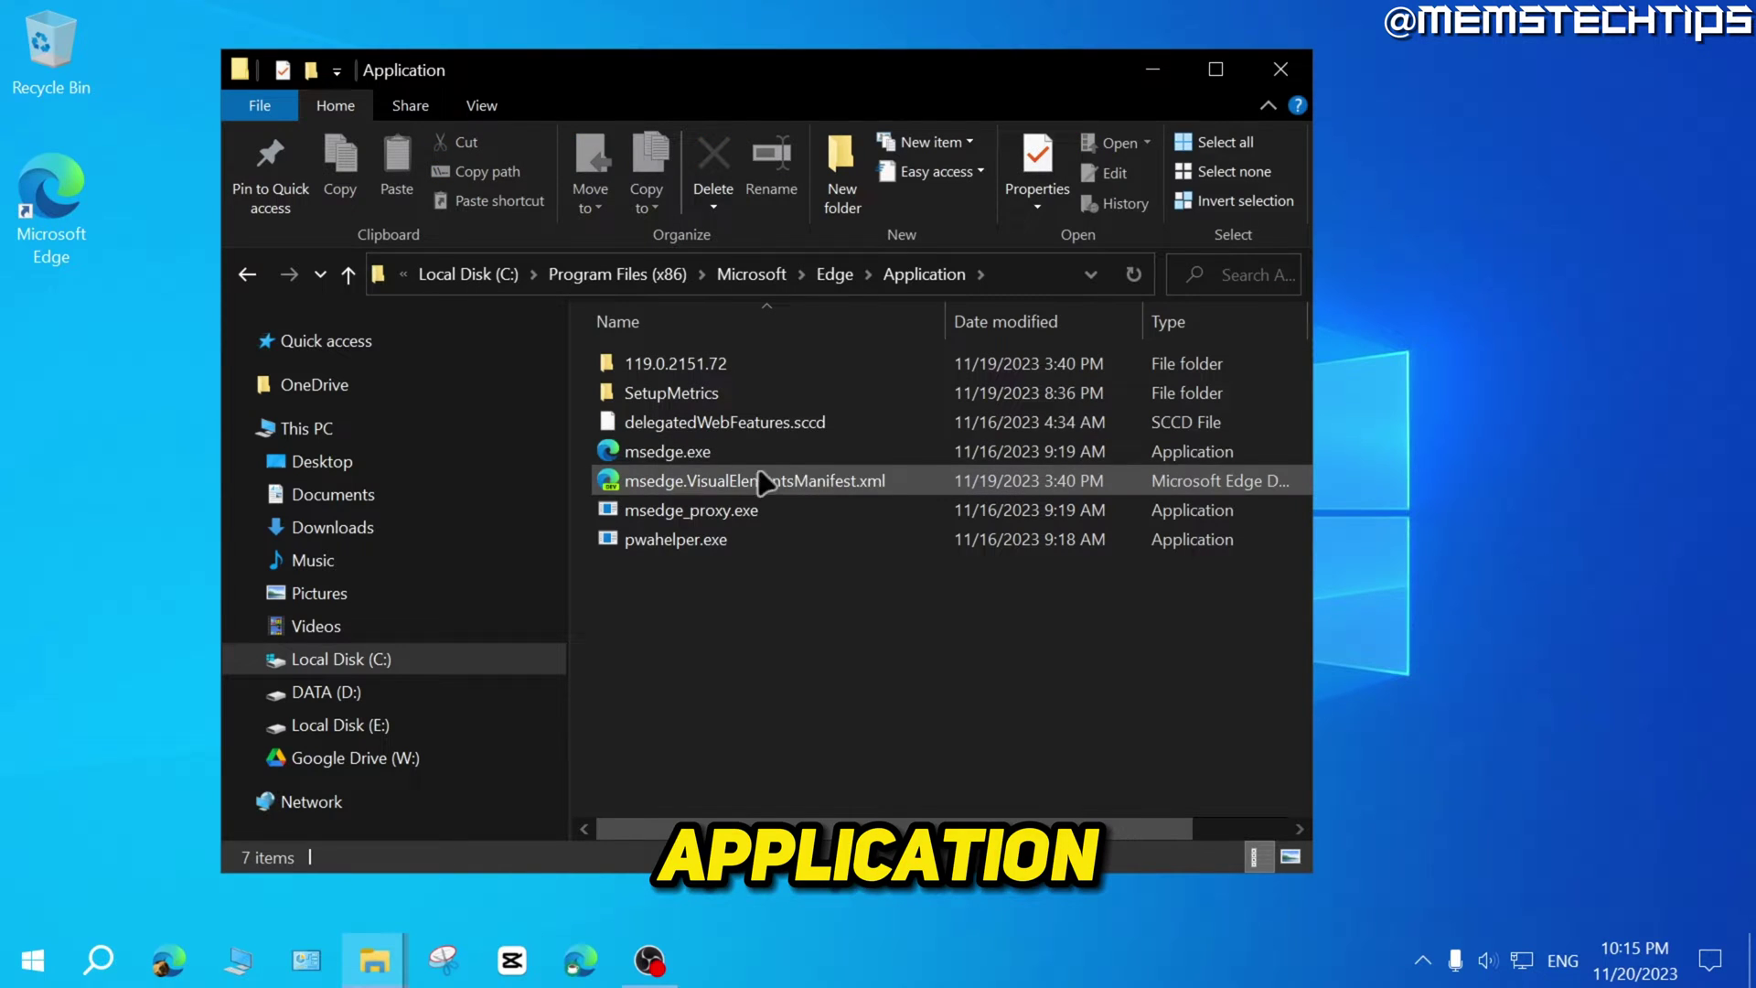
Send msedge.exe to the desktop as a shortcut and close File Explorer
{"action": "left_click", "coordinate": [663, 457]}
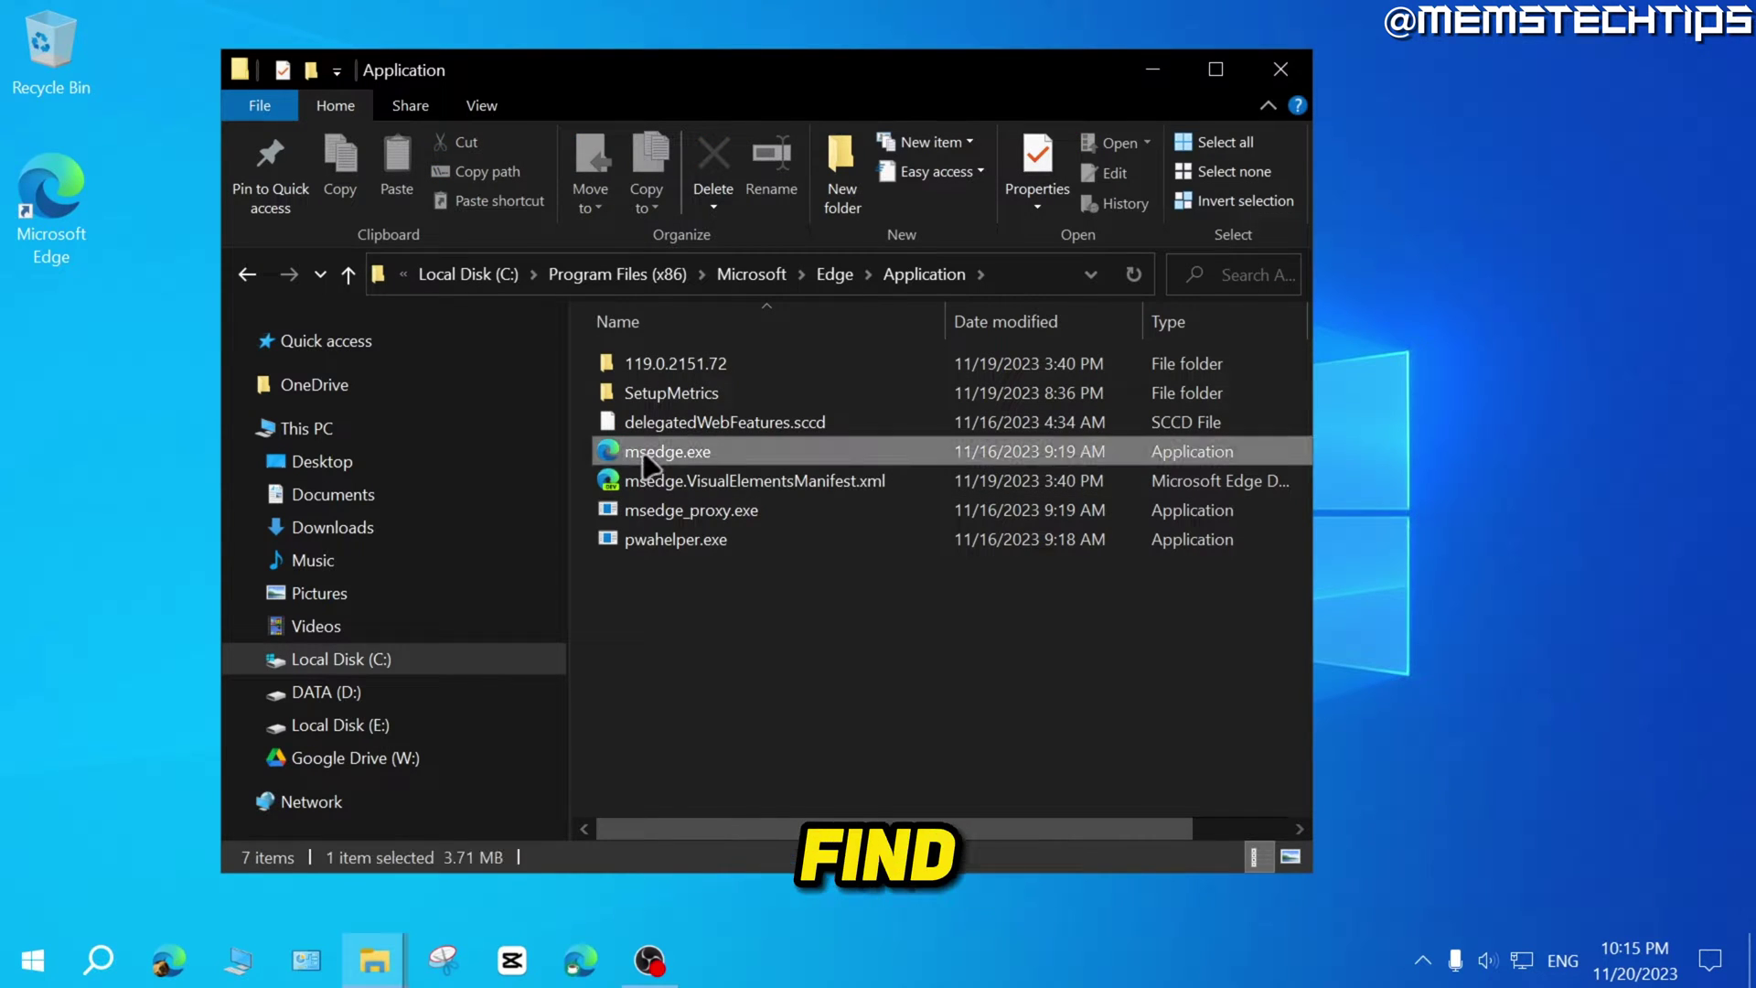
{"action": "right_click", "coordinate": [704, 461]}
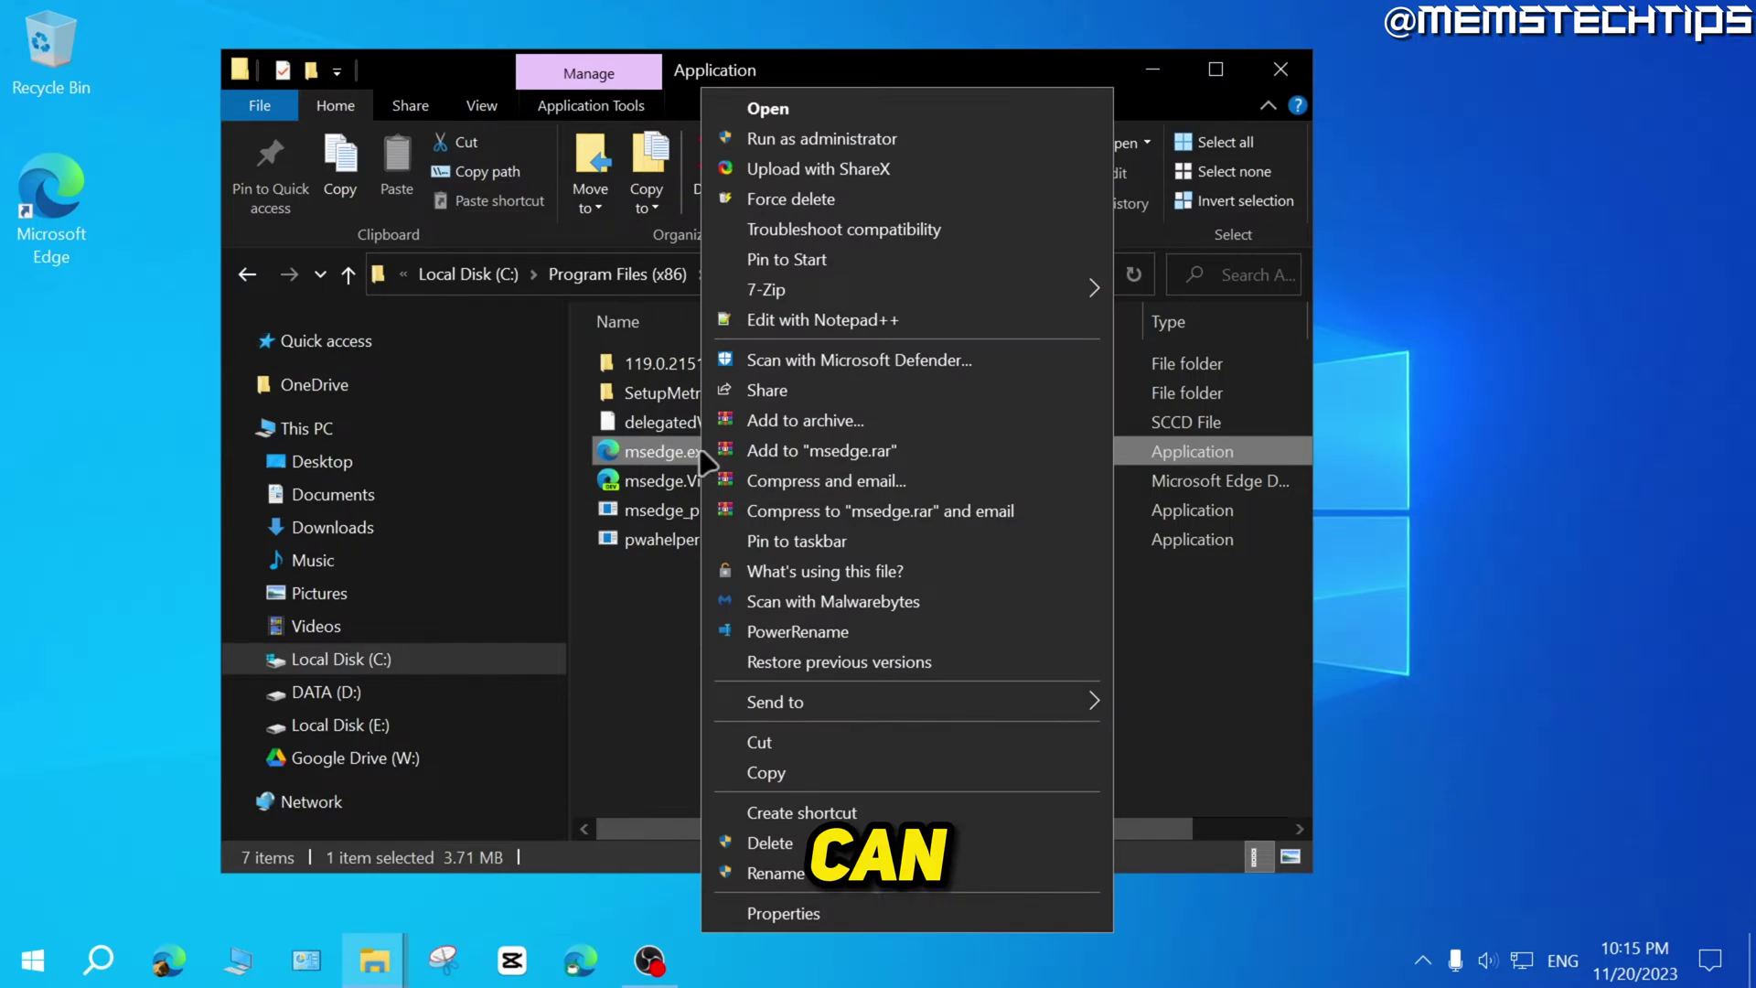
{"action": "mouse_move", "coordinate": [823, 700]}
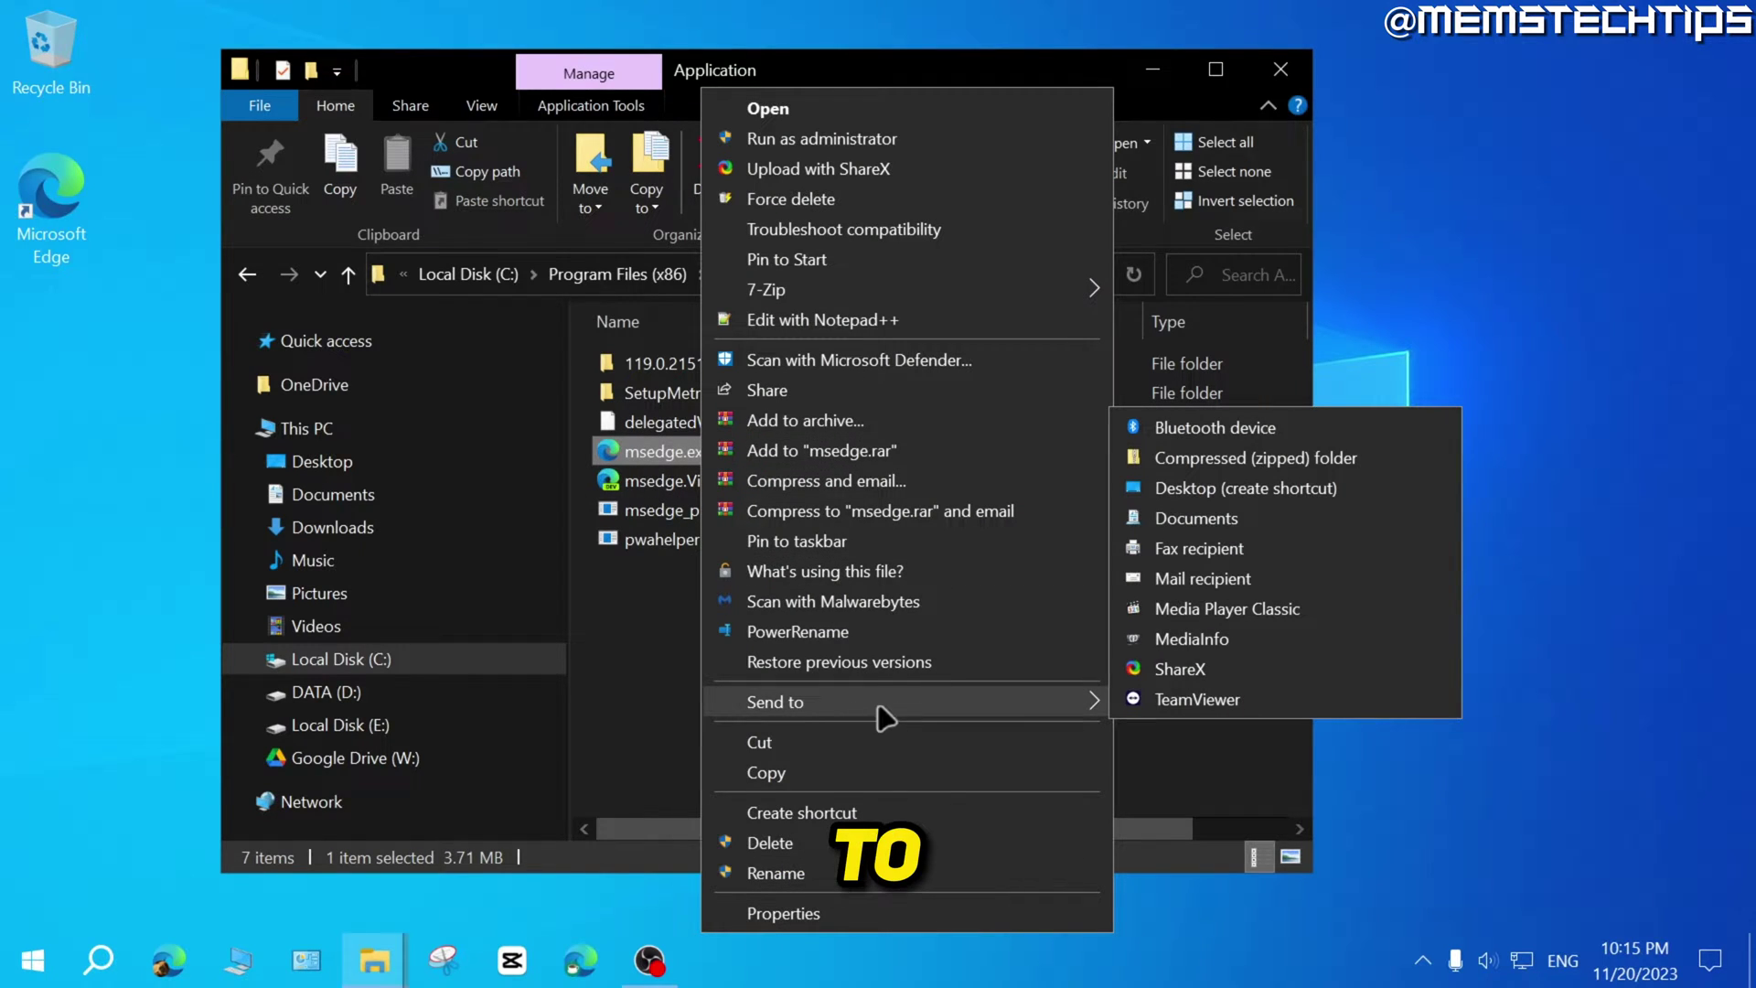
{"action": "left_click", "coordinate": [1232, 491]}
{"action": "left_click", "coordinate": [1283, 69]}
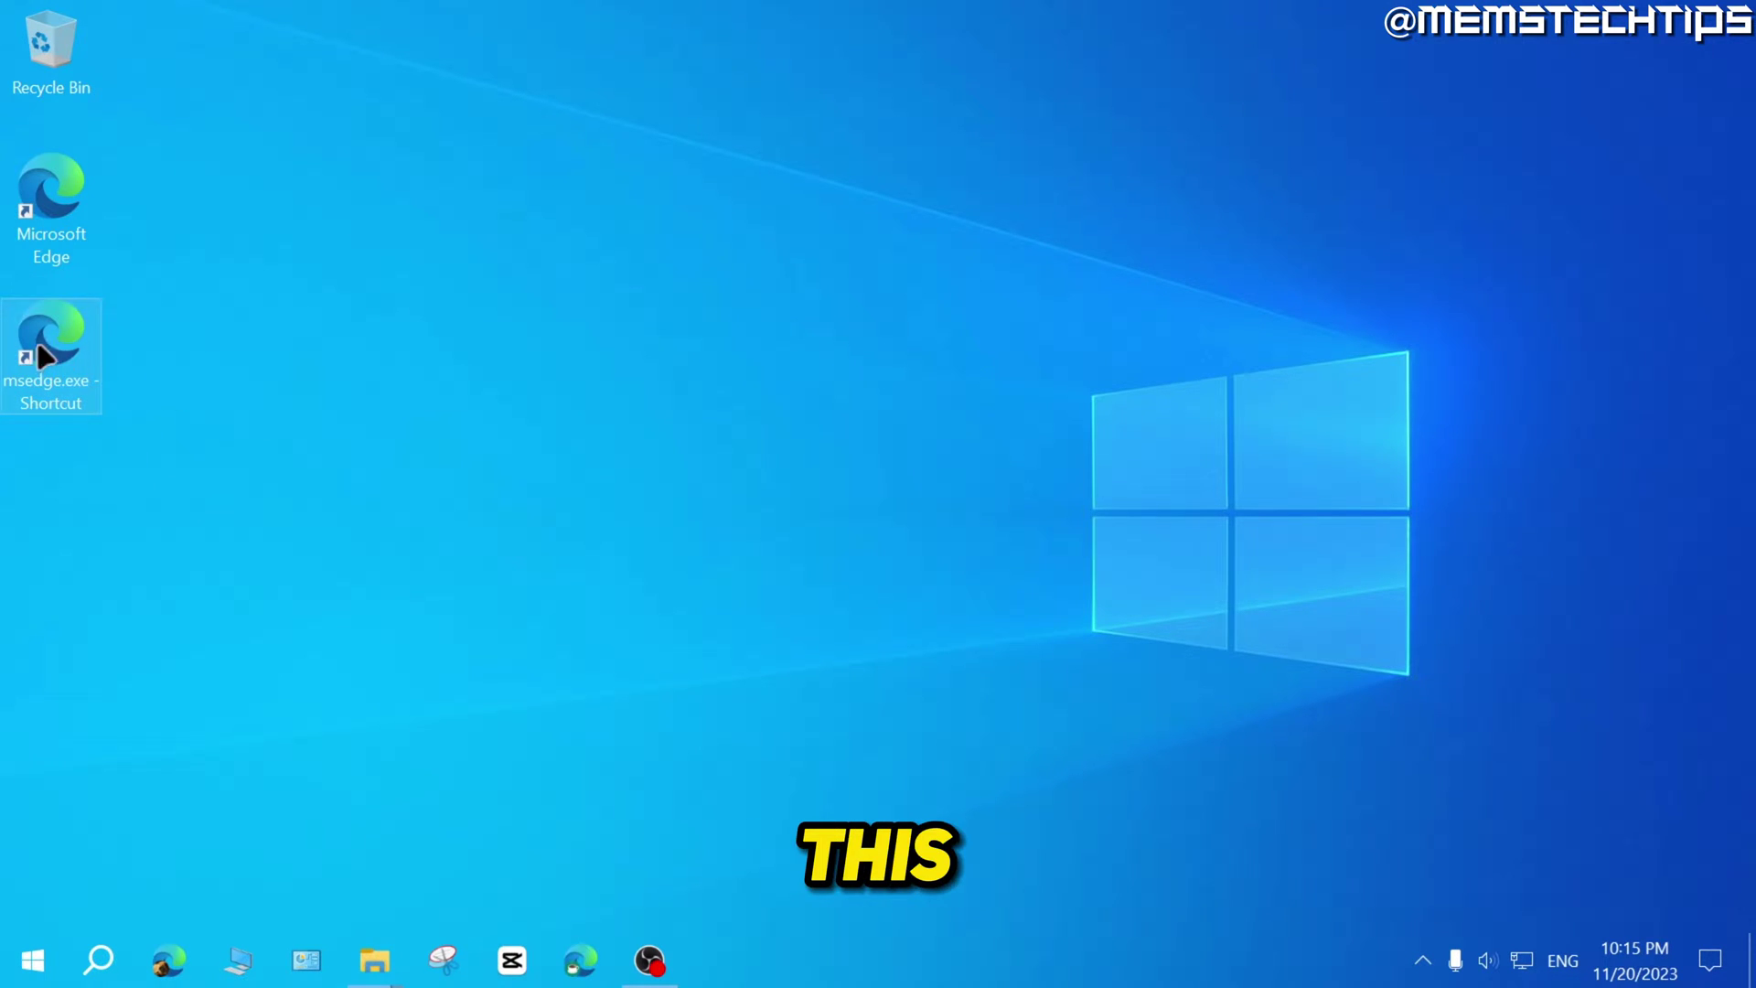
Nudge the new msedge.exe shortcut, then open Properties for the Recording - Edge jump-list entry
{"action": "left_click_drag", "start_coordinate": [649, 338], "coordinate": [663, 346]}
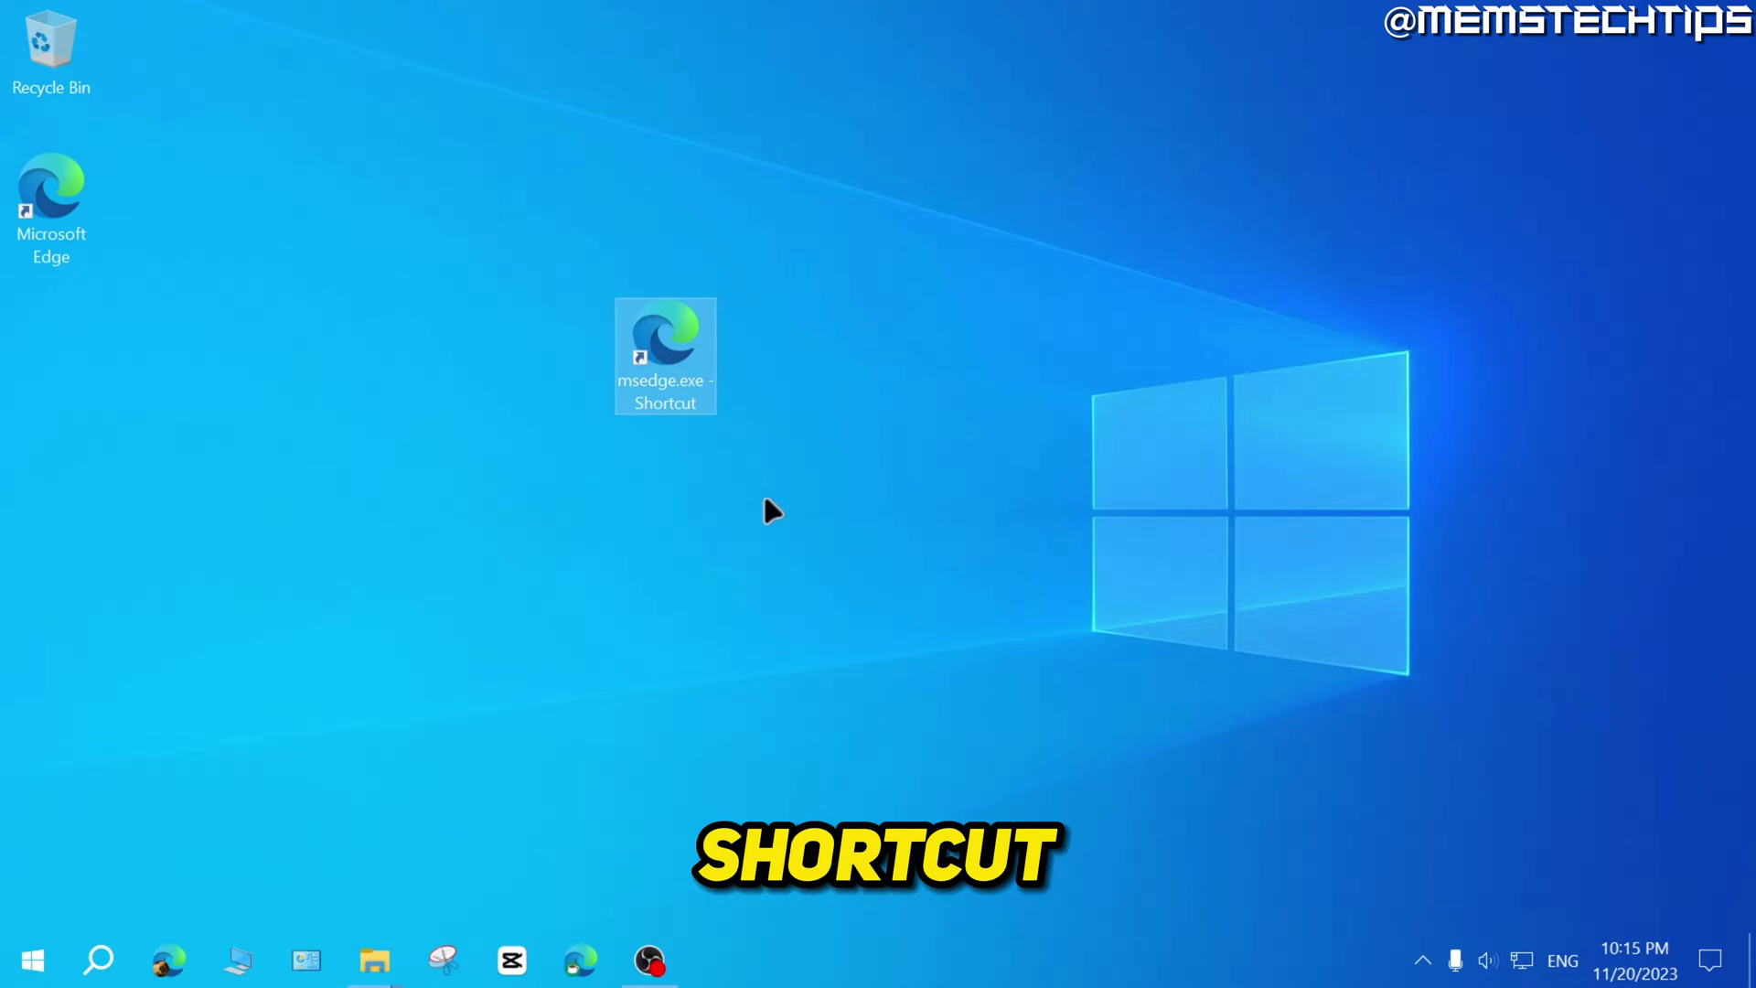
{"action": "left_click", "coordinate": [739, 664]}
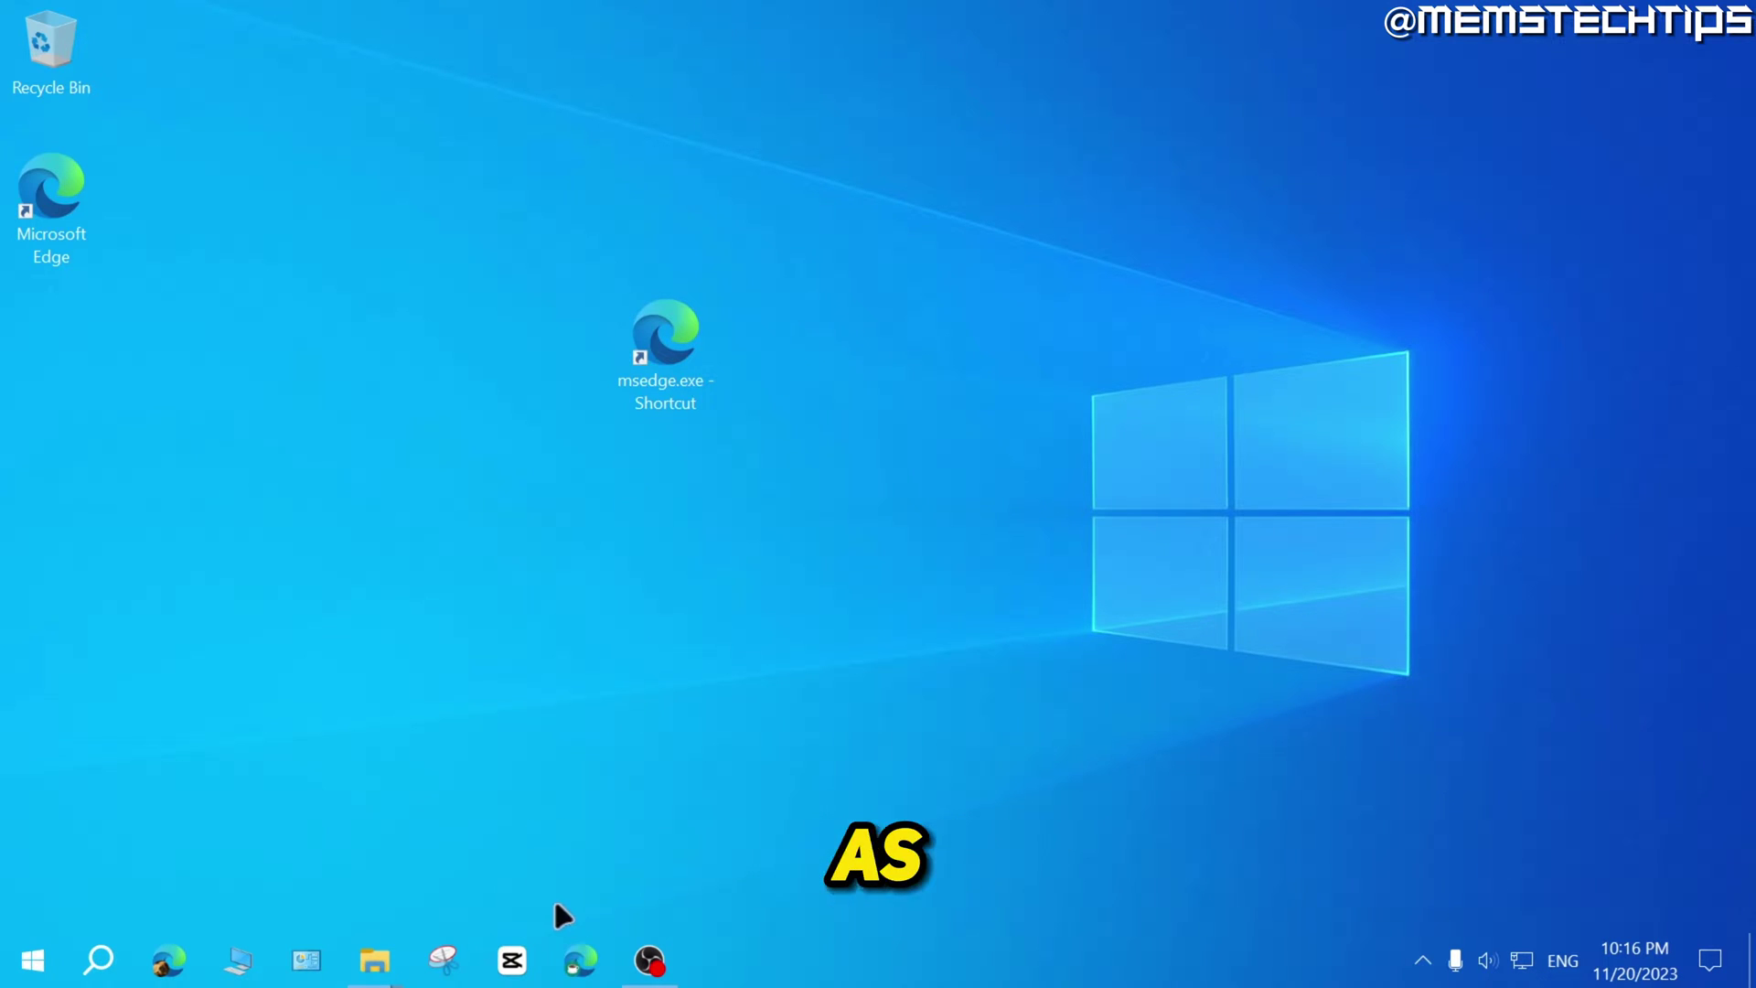
{"action": "right_click", "coordinate": [577, 965]}
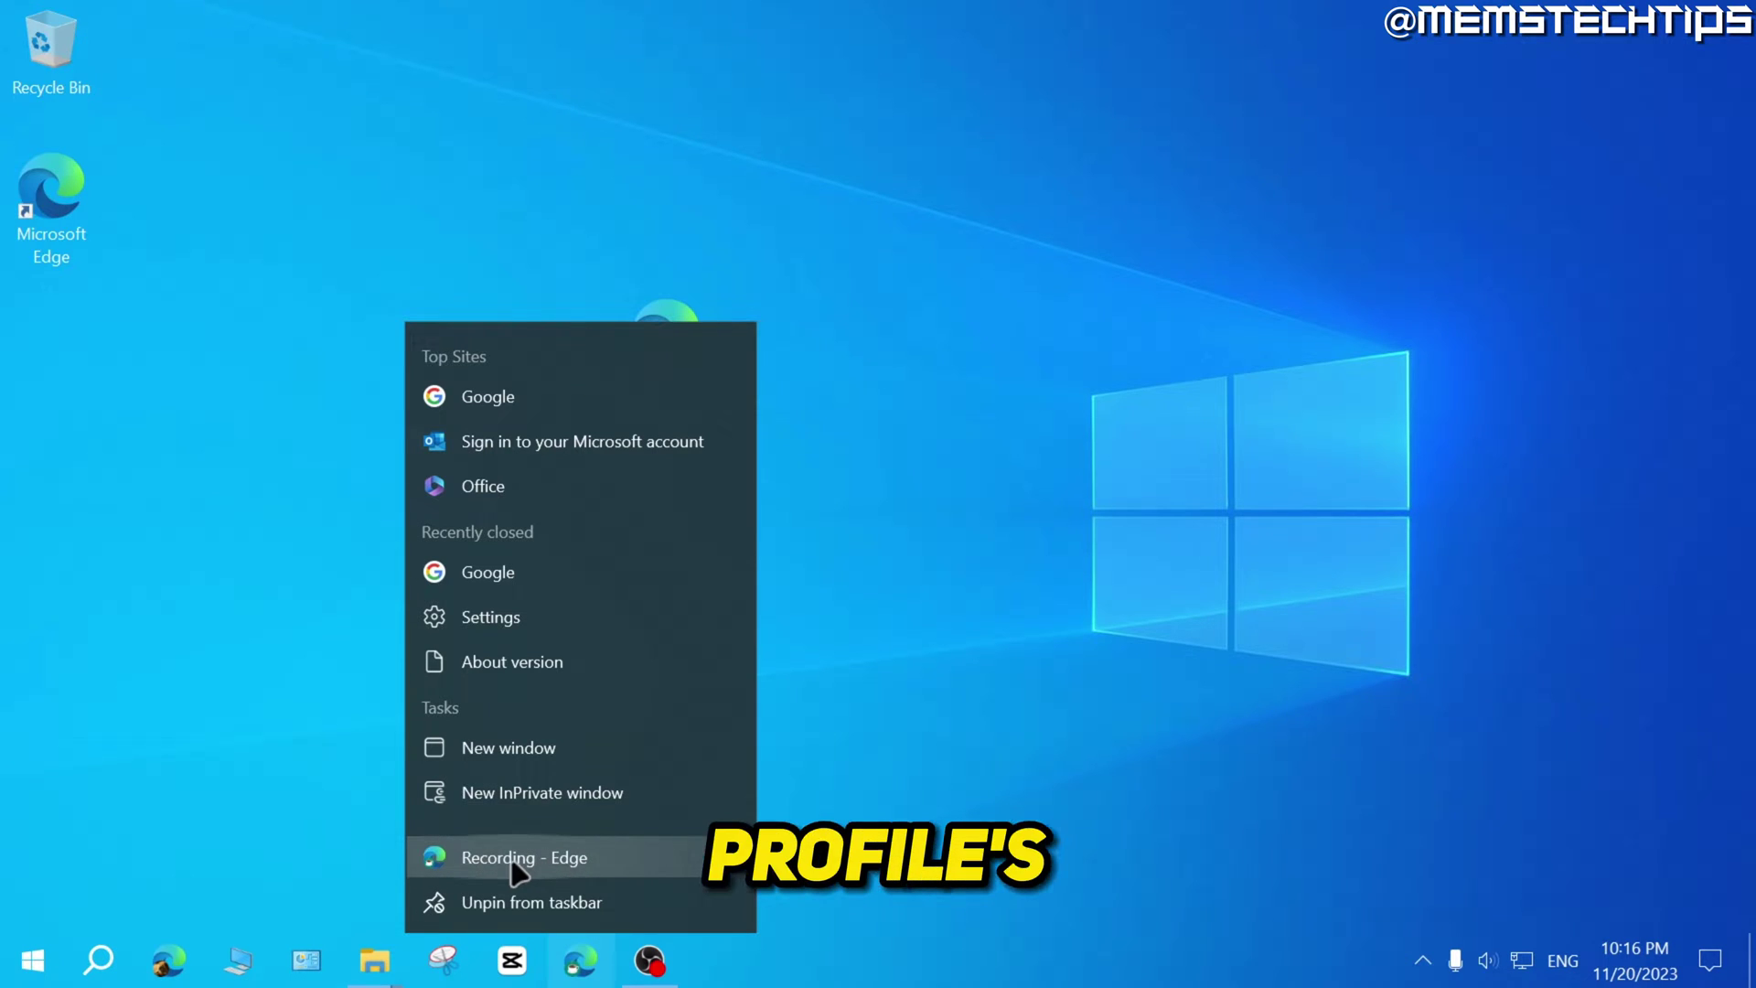
{"action": "right_click", "coordinate": [561, 864]}
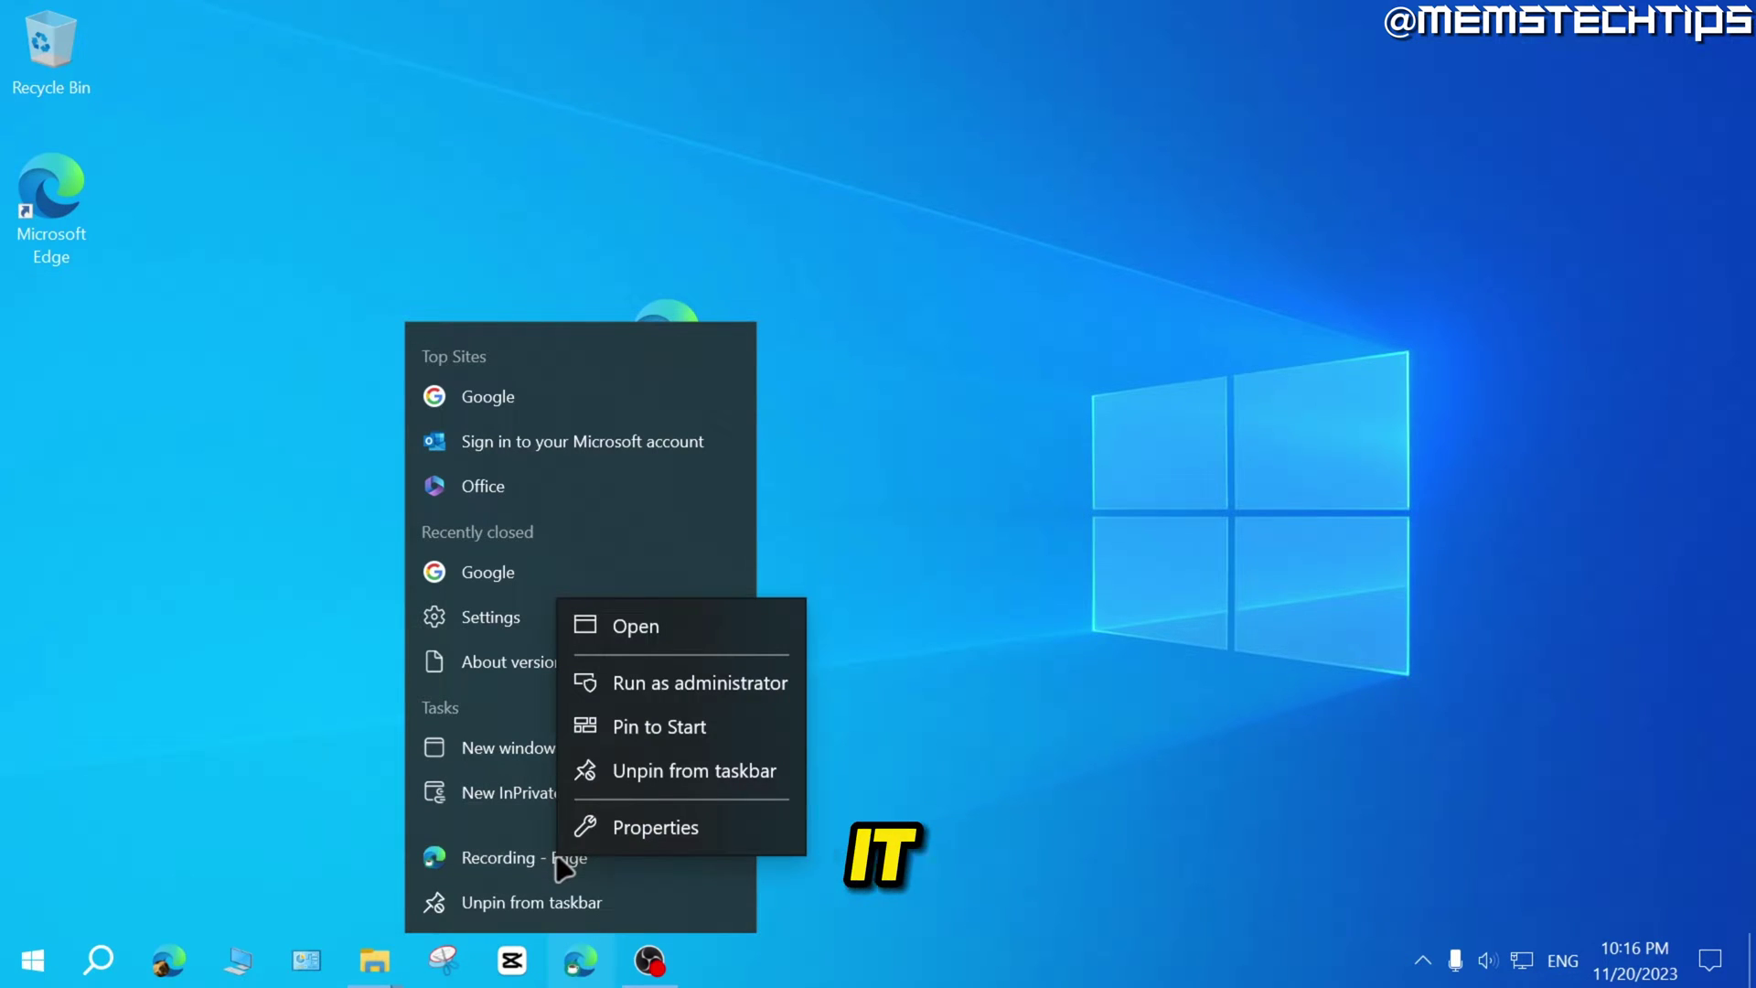
{"action": "left_click", "coordinate": [626, 827]}
{"action": "left_click_drag", "start_coordinate": [1055, 198], "coordinate": [960, 187]}
Copy the full Recording - Edge target, including --profile-directory="Profile 4", and close Properties
{"action": "left_click", "coordinate": [1072, 439]}
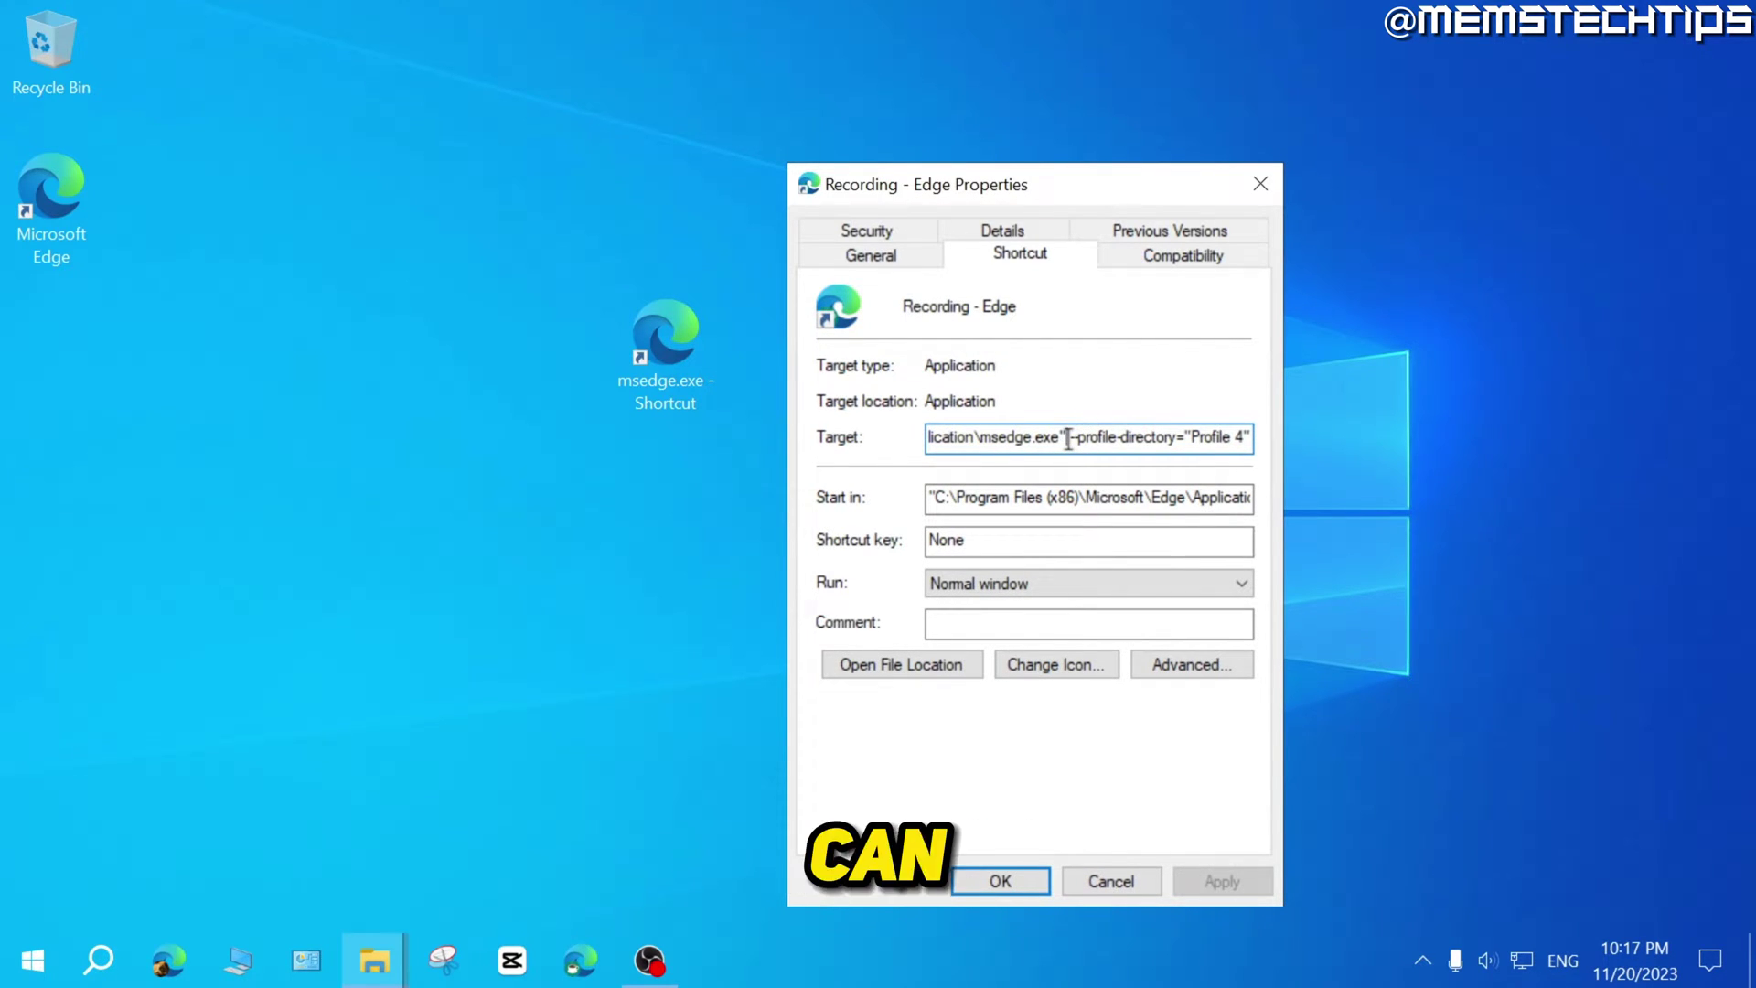
{"action": "left_click_drag", "start_coordinate": [1092, 440], "coordinate": [1250, 437]}
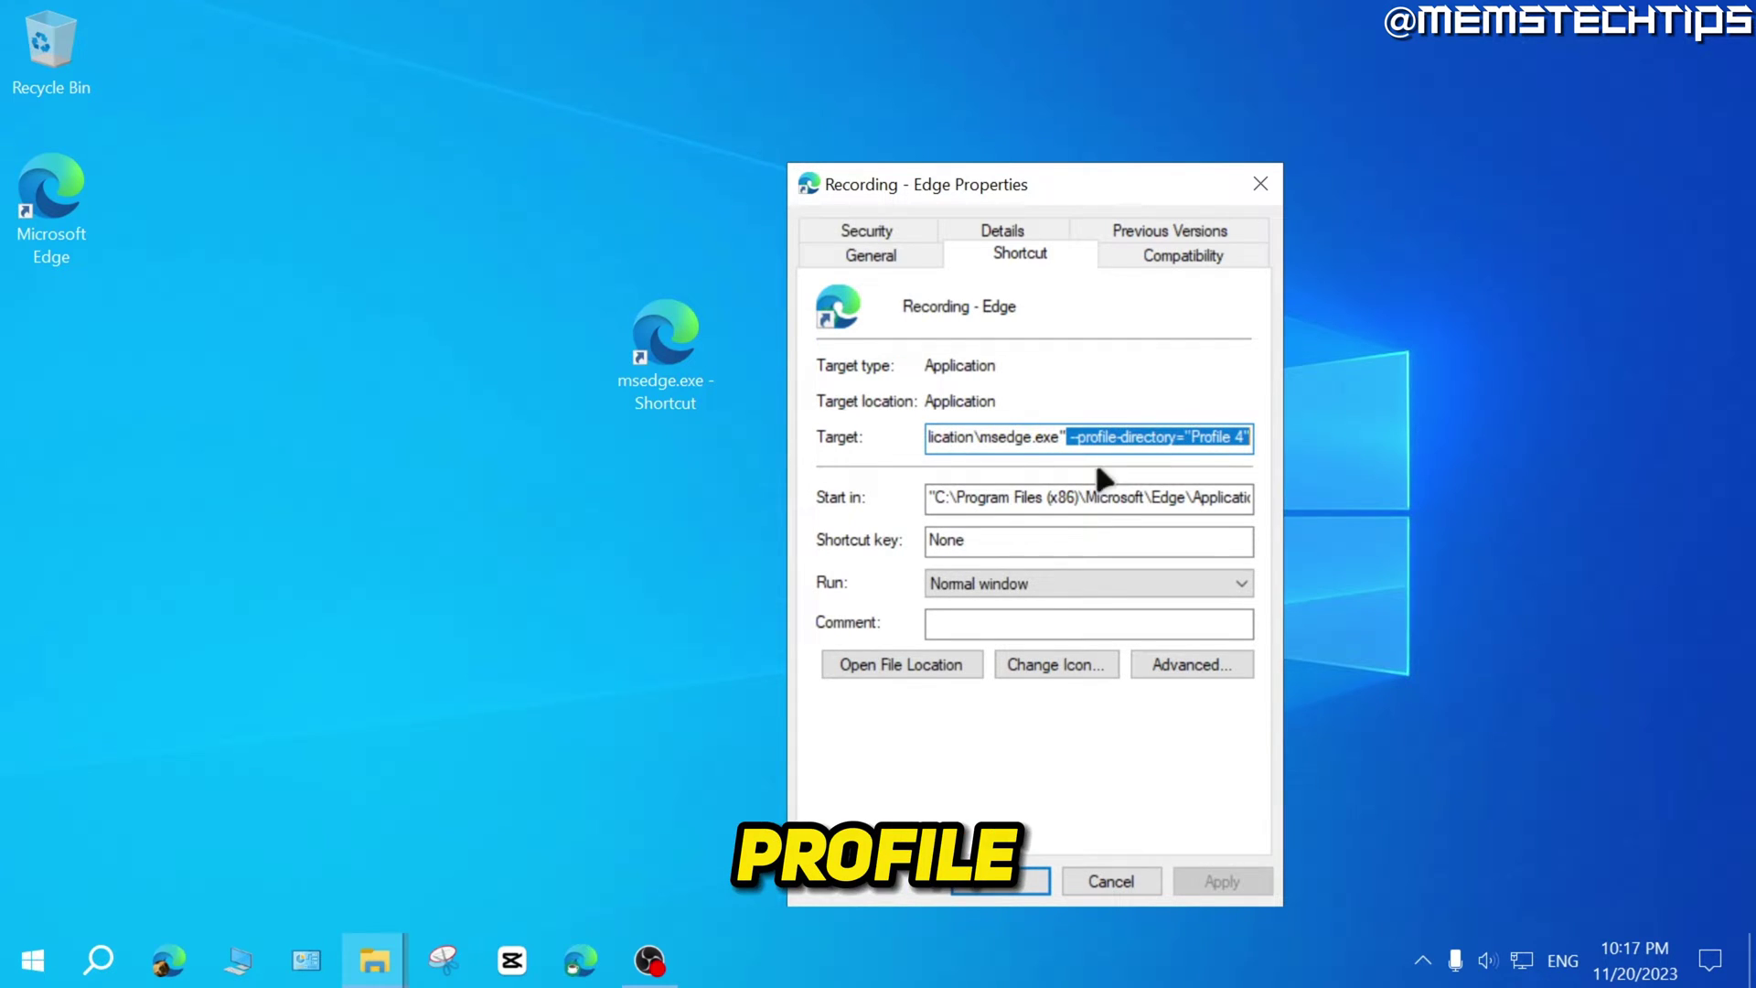
{"action": "left_click", "coordinate": [993, 439]}
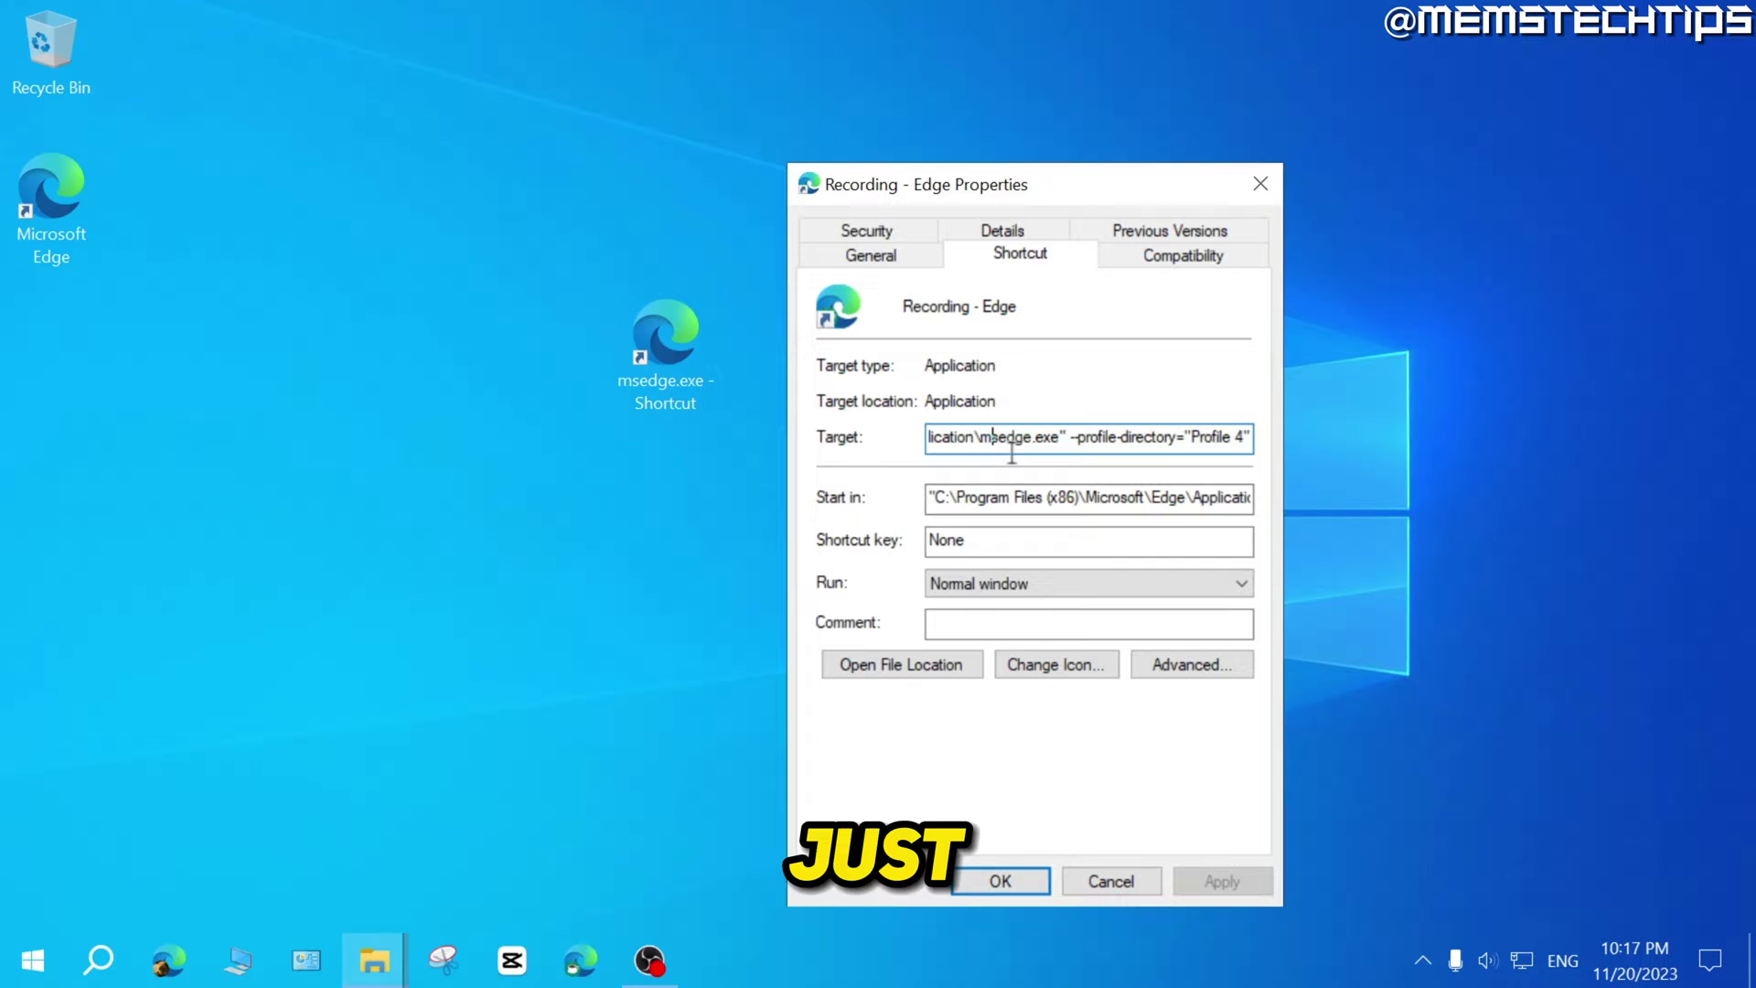
{"action": "left_click", "coordinate": [967, 441]}
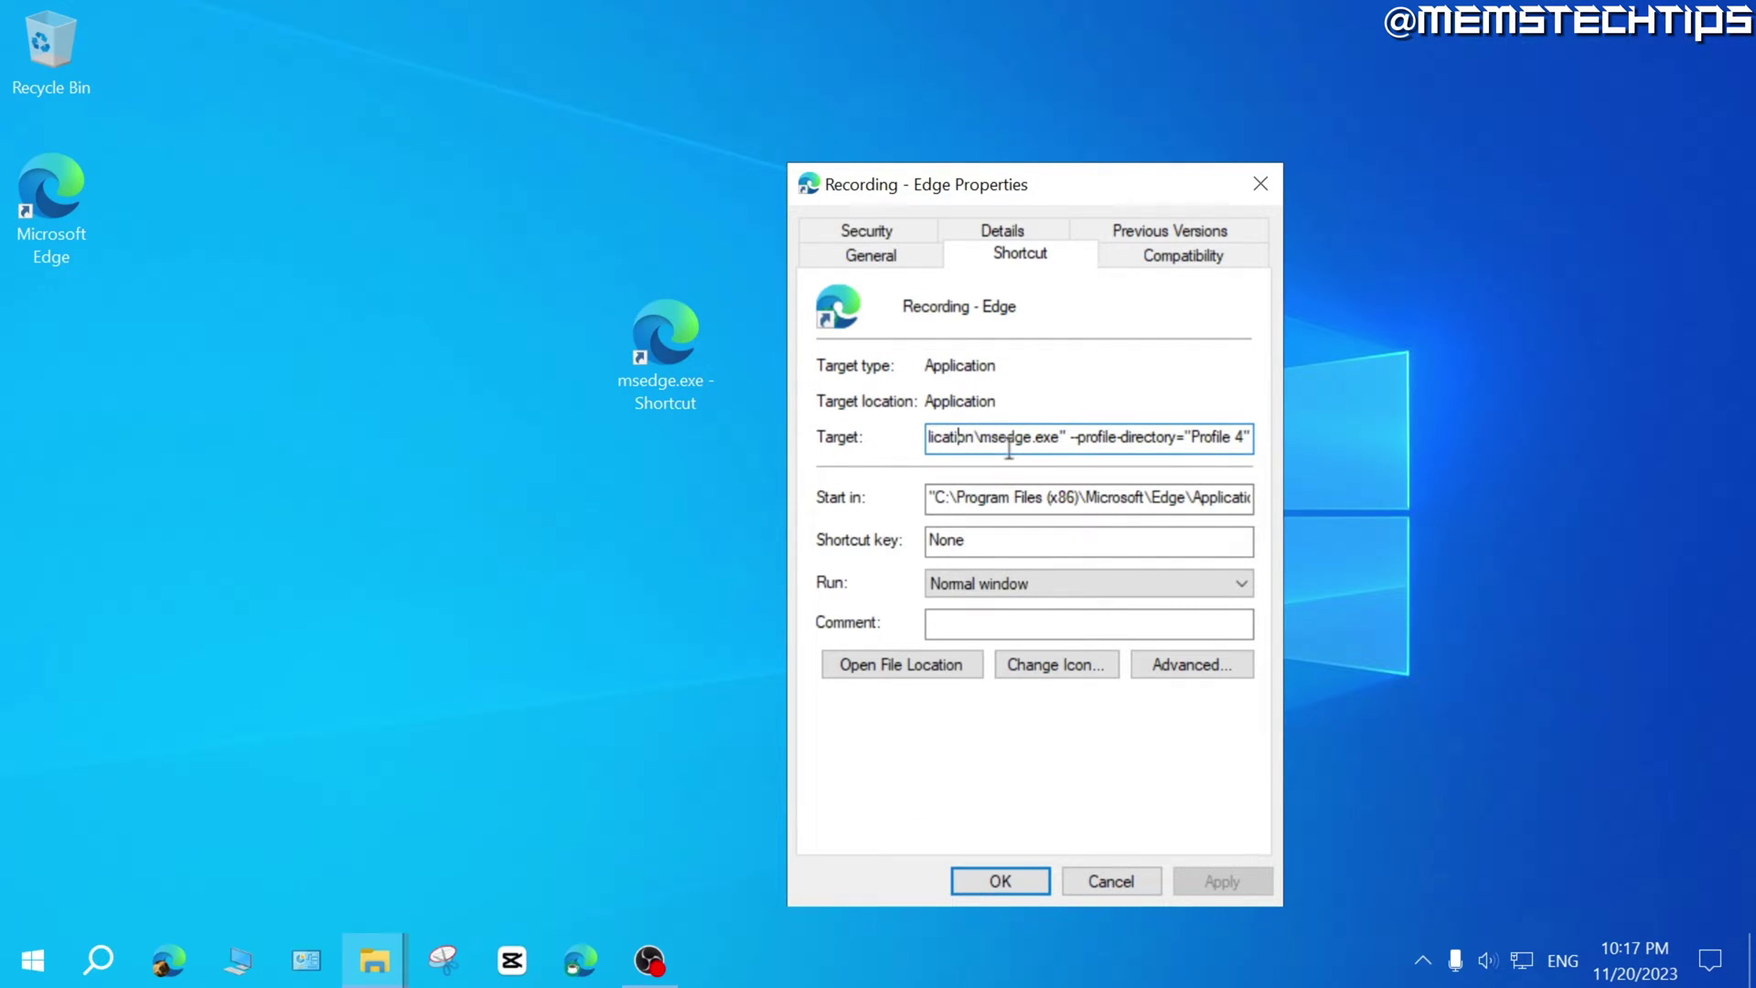
{"action": "key", "text": "ctrl+a"}
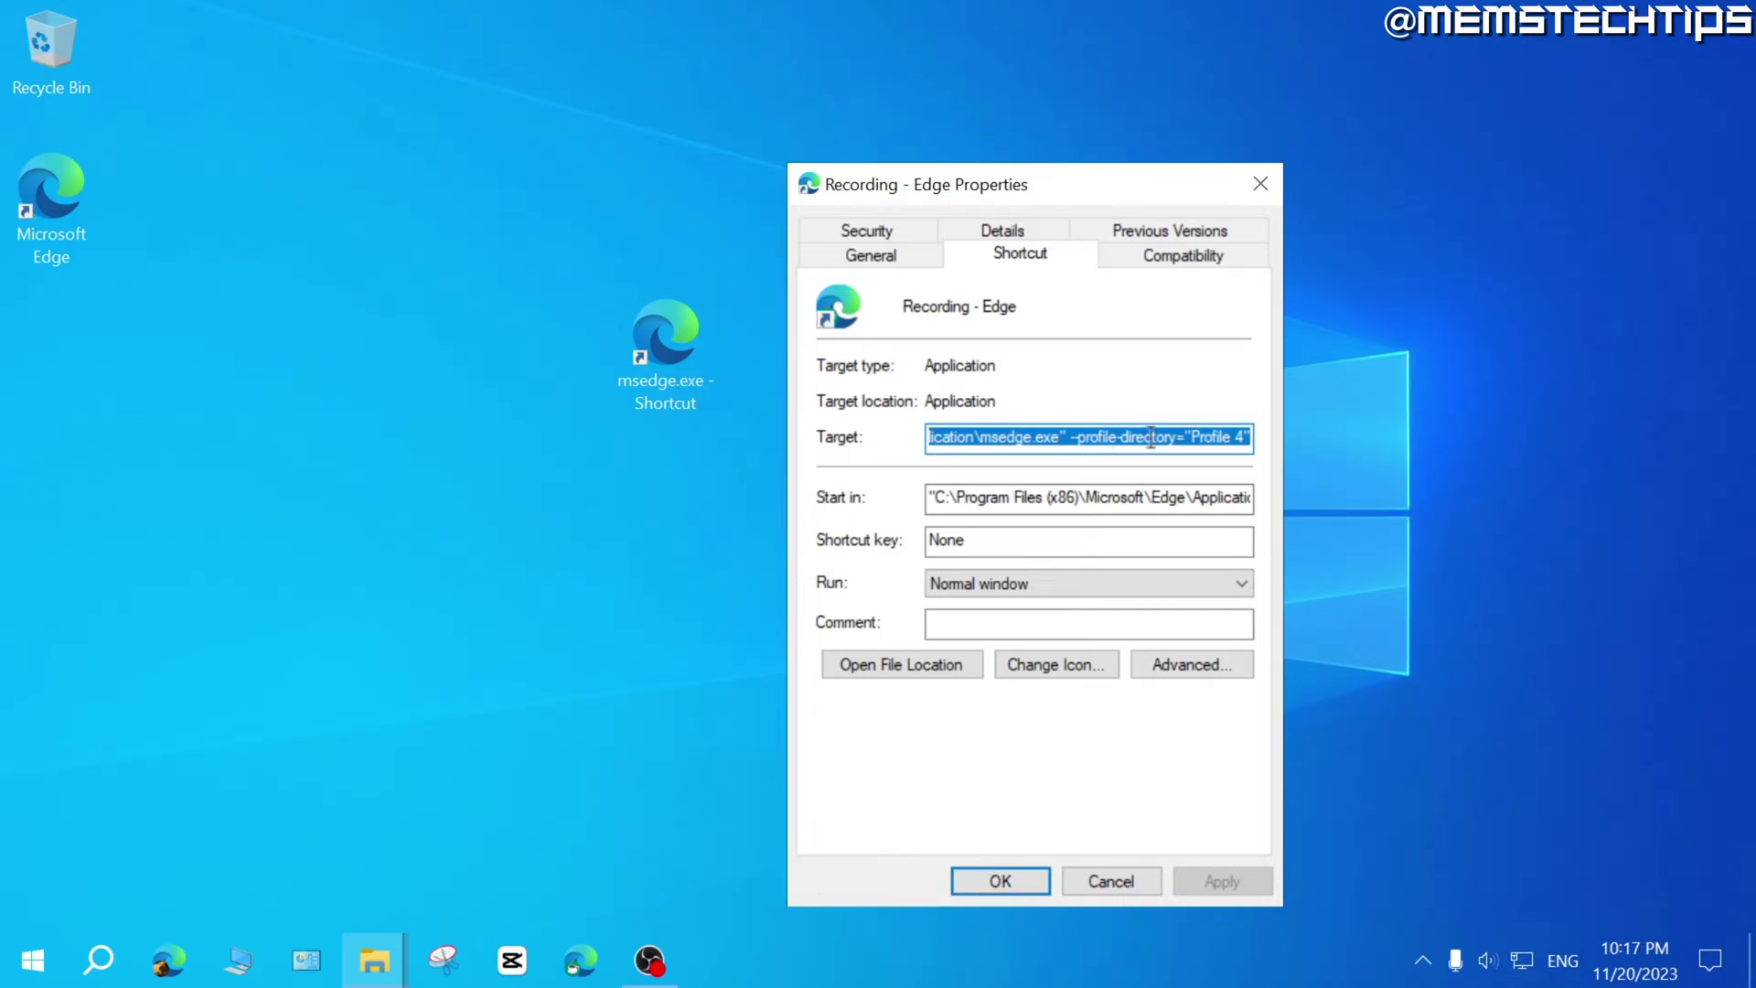
{"action": "right_click", "coordinate": [989, 438]}
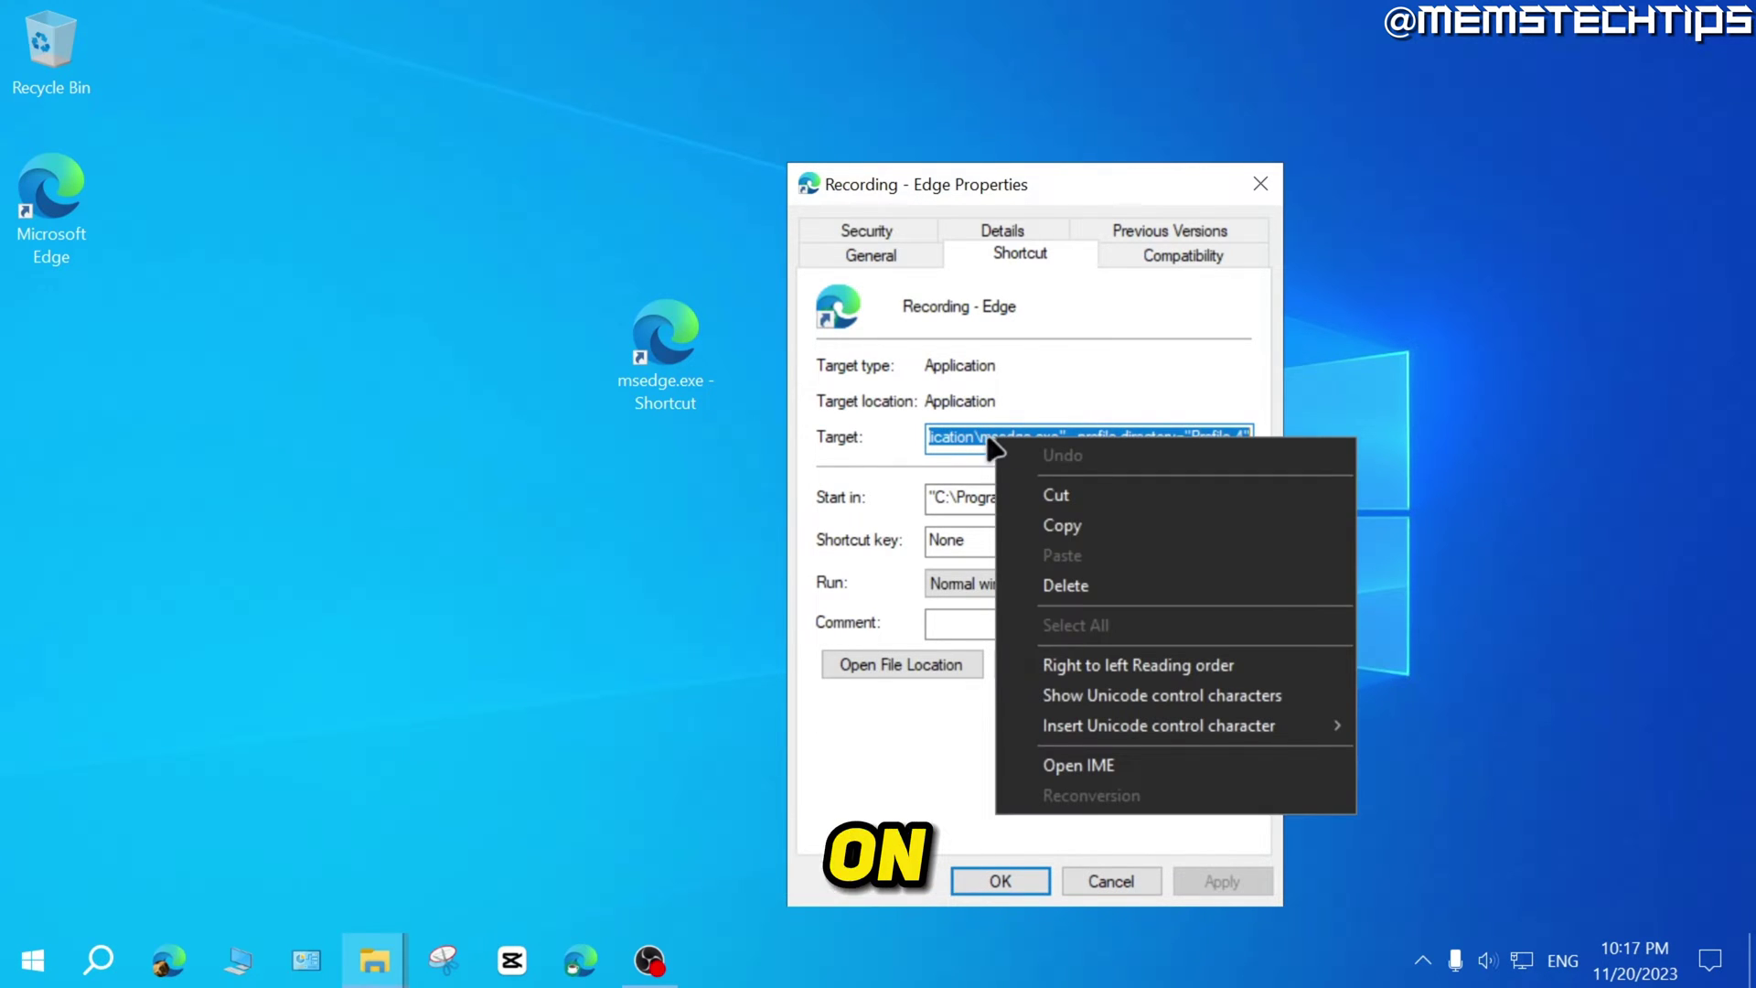
{"action": "left_click", "coordinate": [1059, 526]}
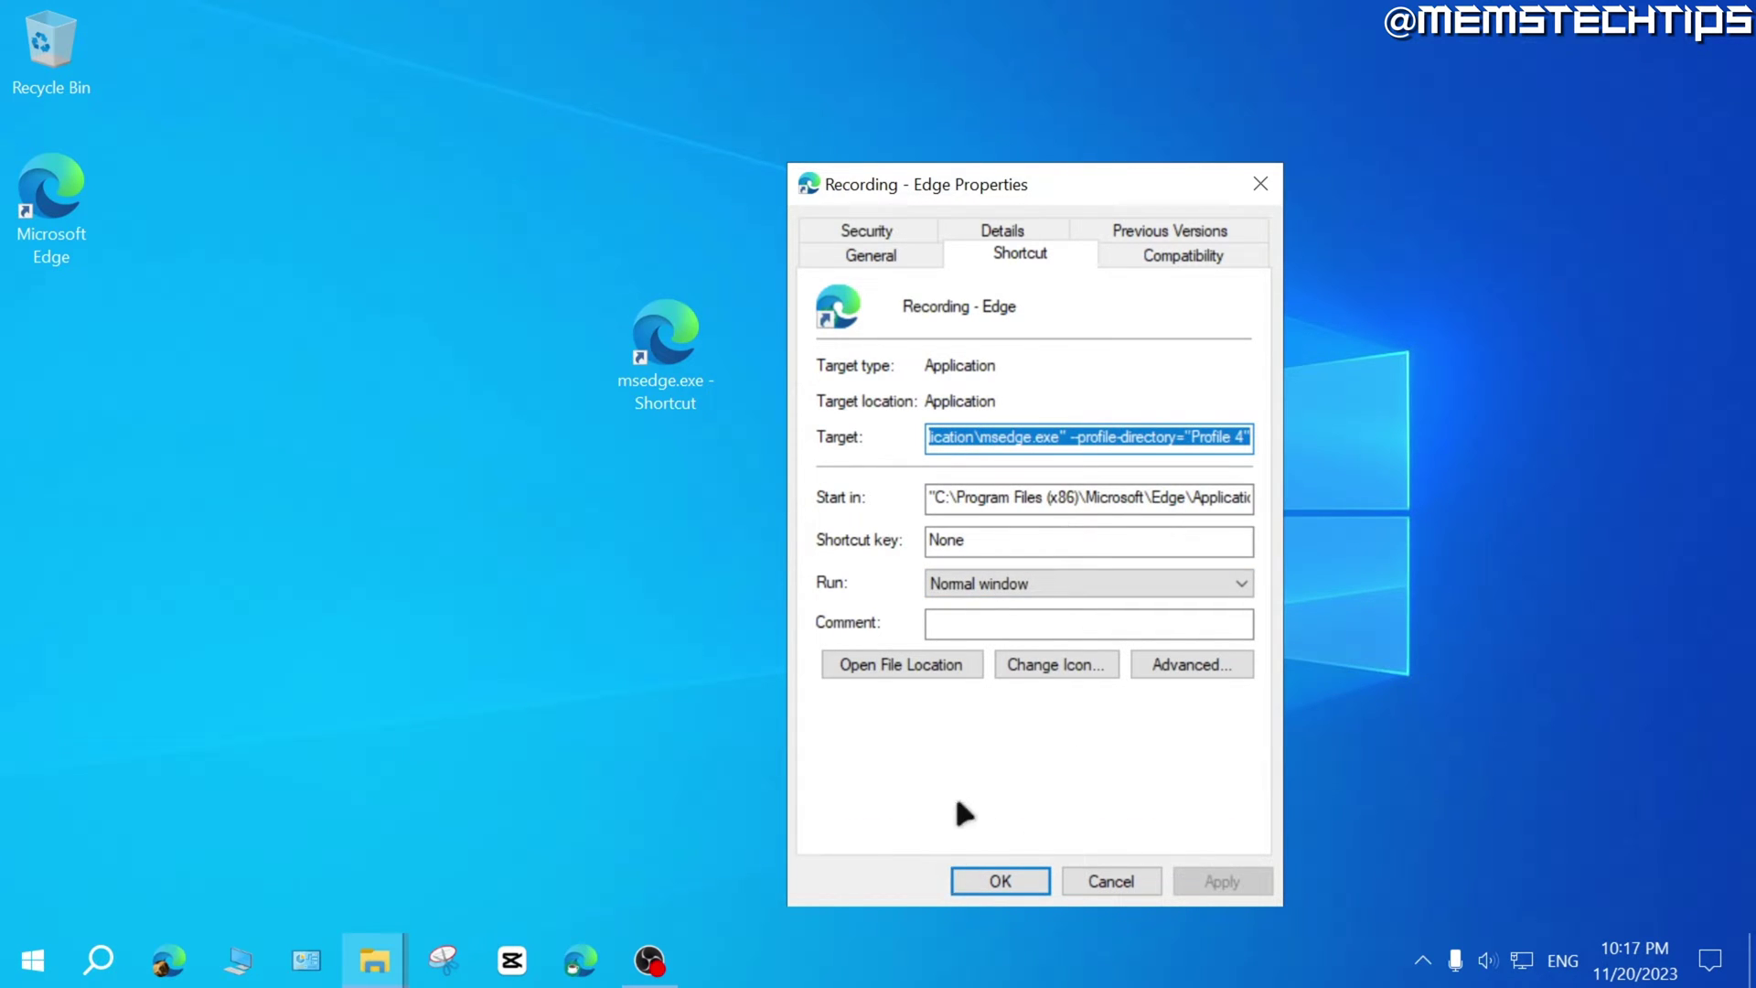
{"action": "left_click", "coordinate": [1006, 880]}
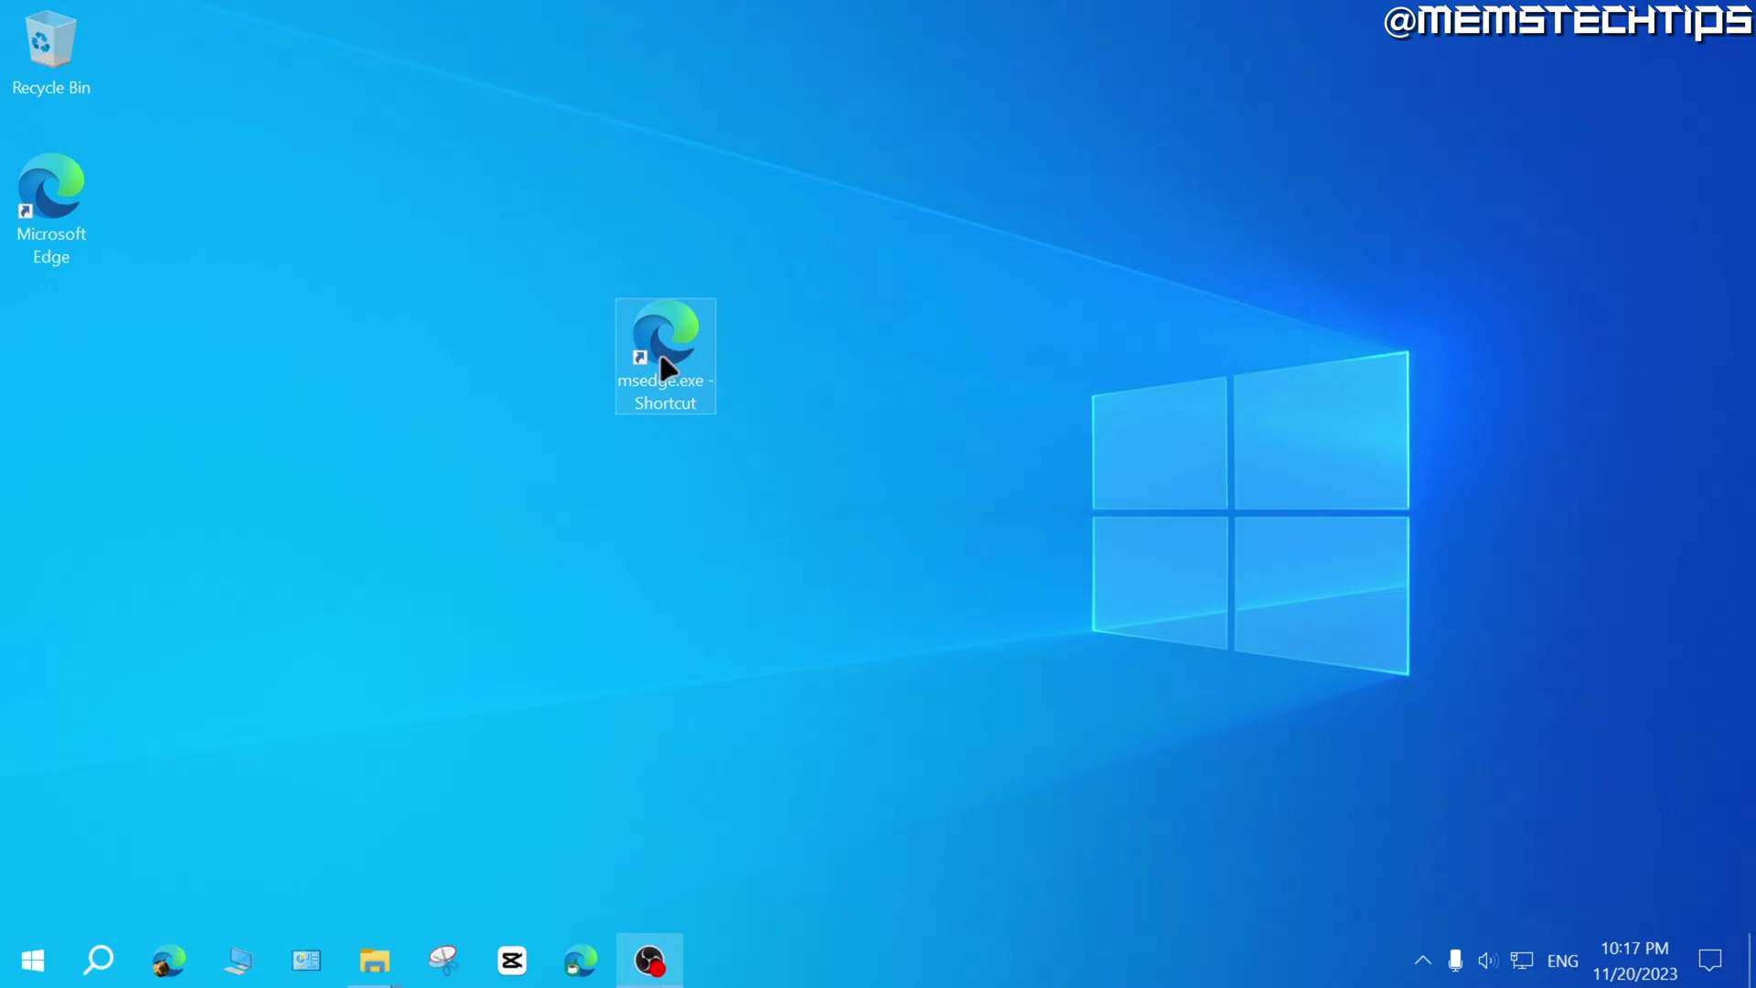
Replace the msedge.exe - Shortcut's Target with the pasted Profile 4 target and apply it
{"action": "left_click", "coordinate": [663, 366]}
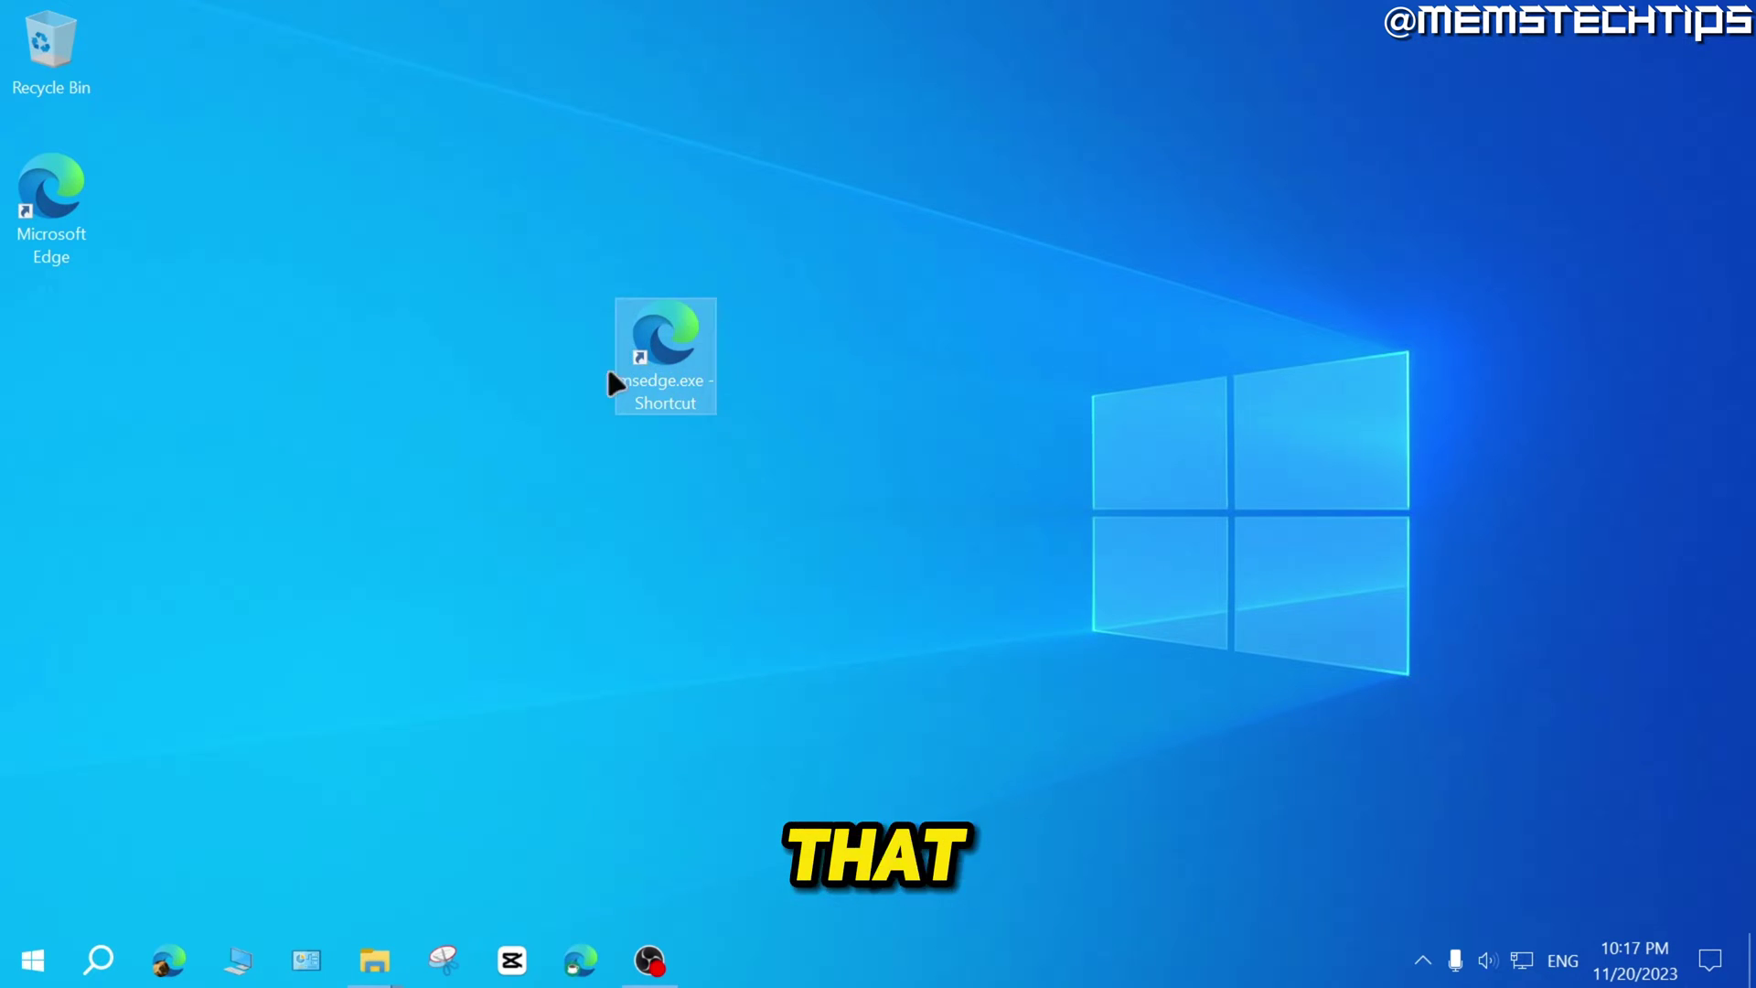
{"action": "right_click", "coordinate": [659, 356]}
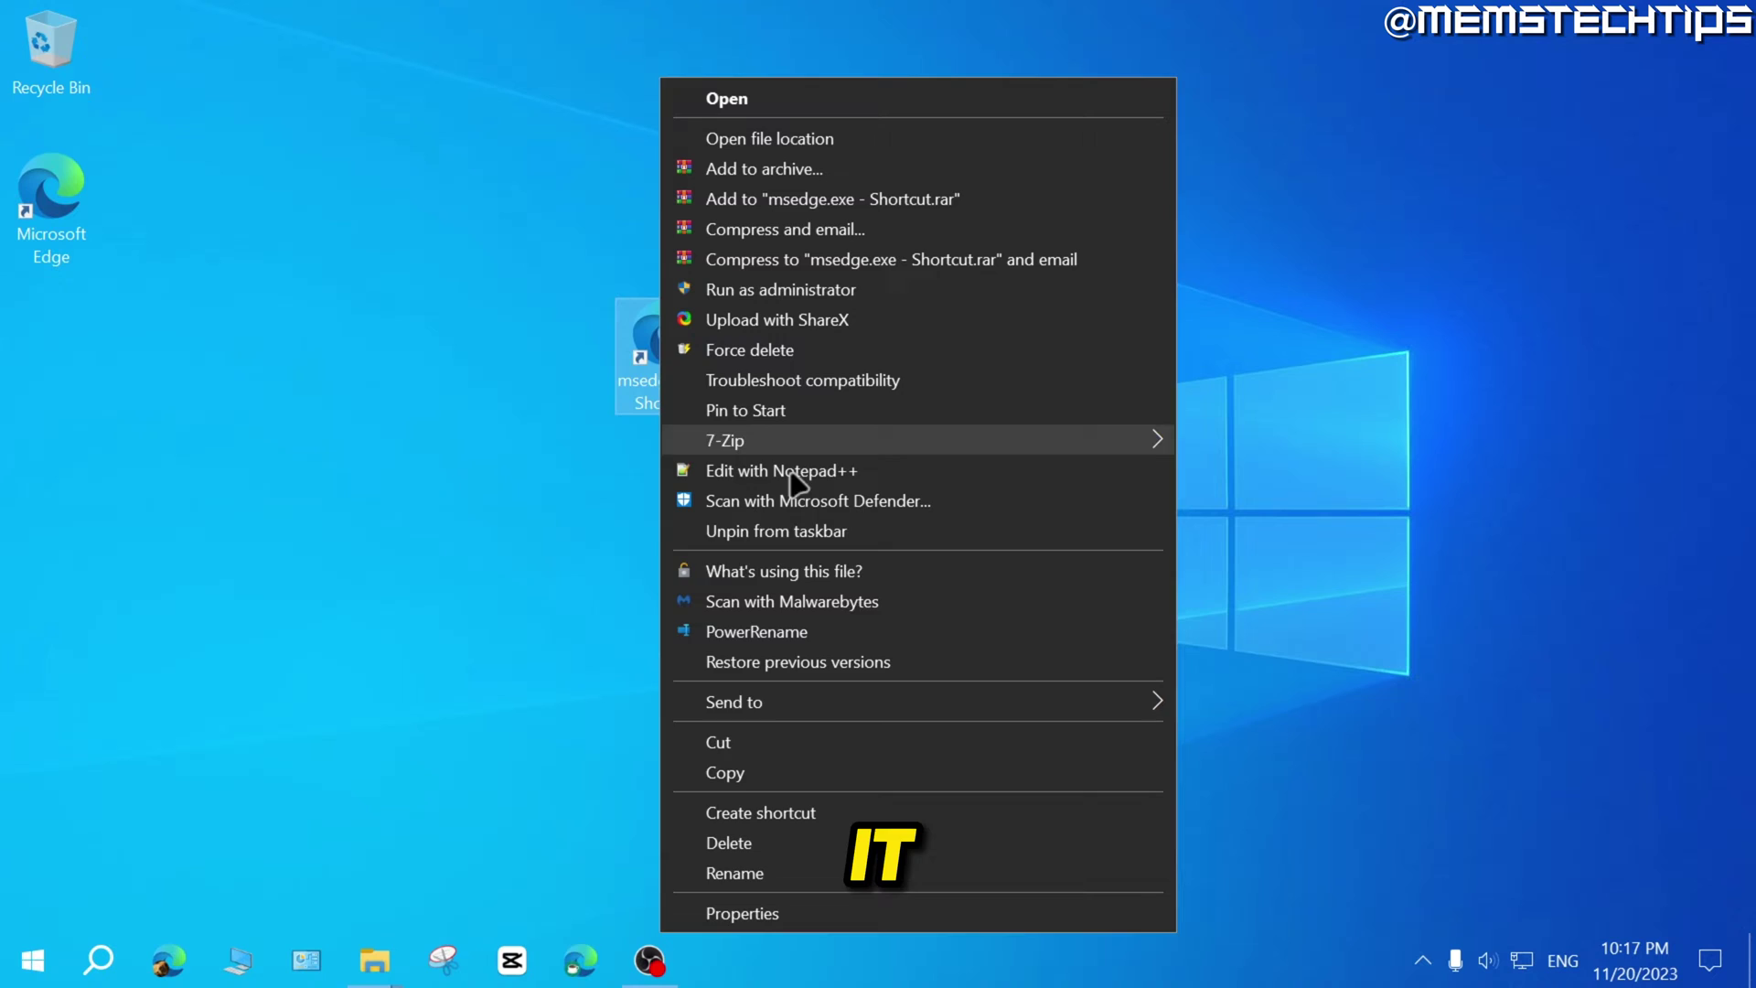
{"action": "left_click", "coordinate": [741, 913]}
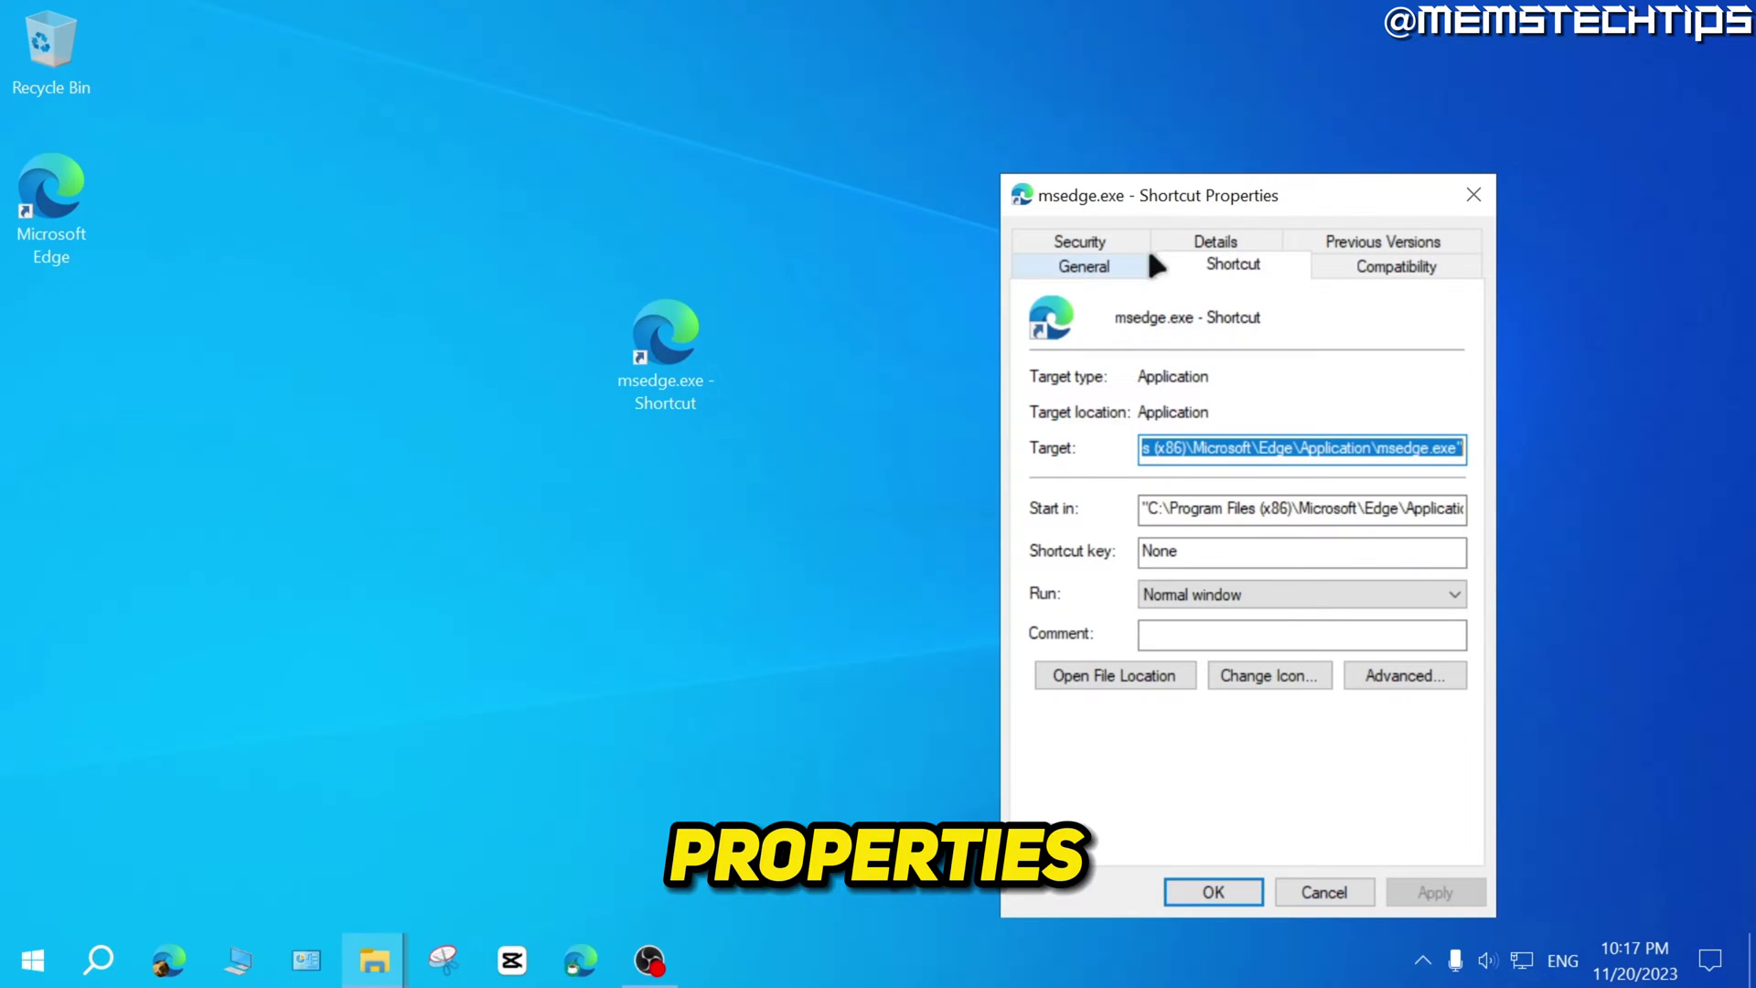
{"action": "left_click_drag", "start_coordinate": [1198, 190], "coordinate": [793, 102]}
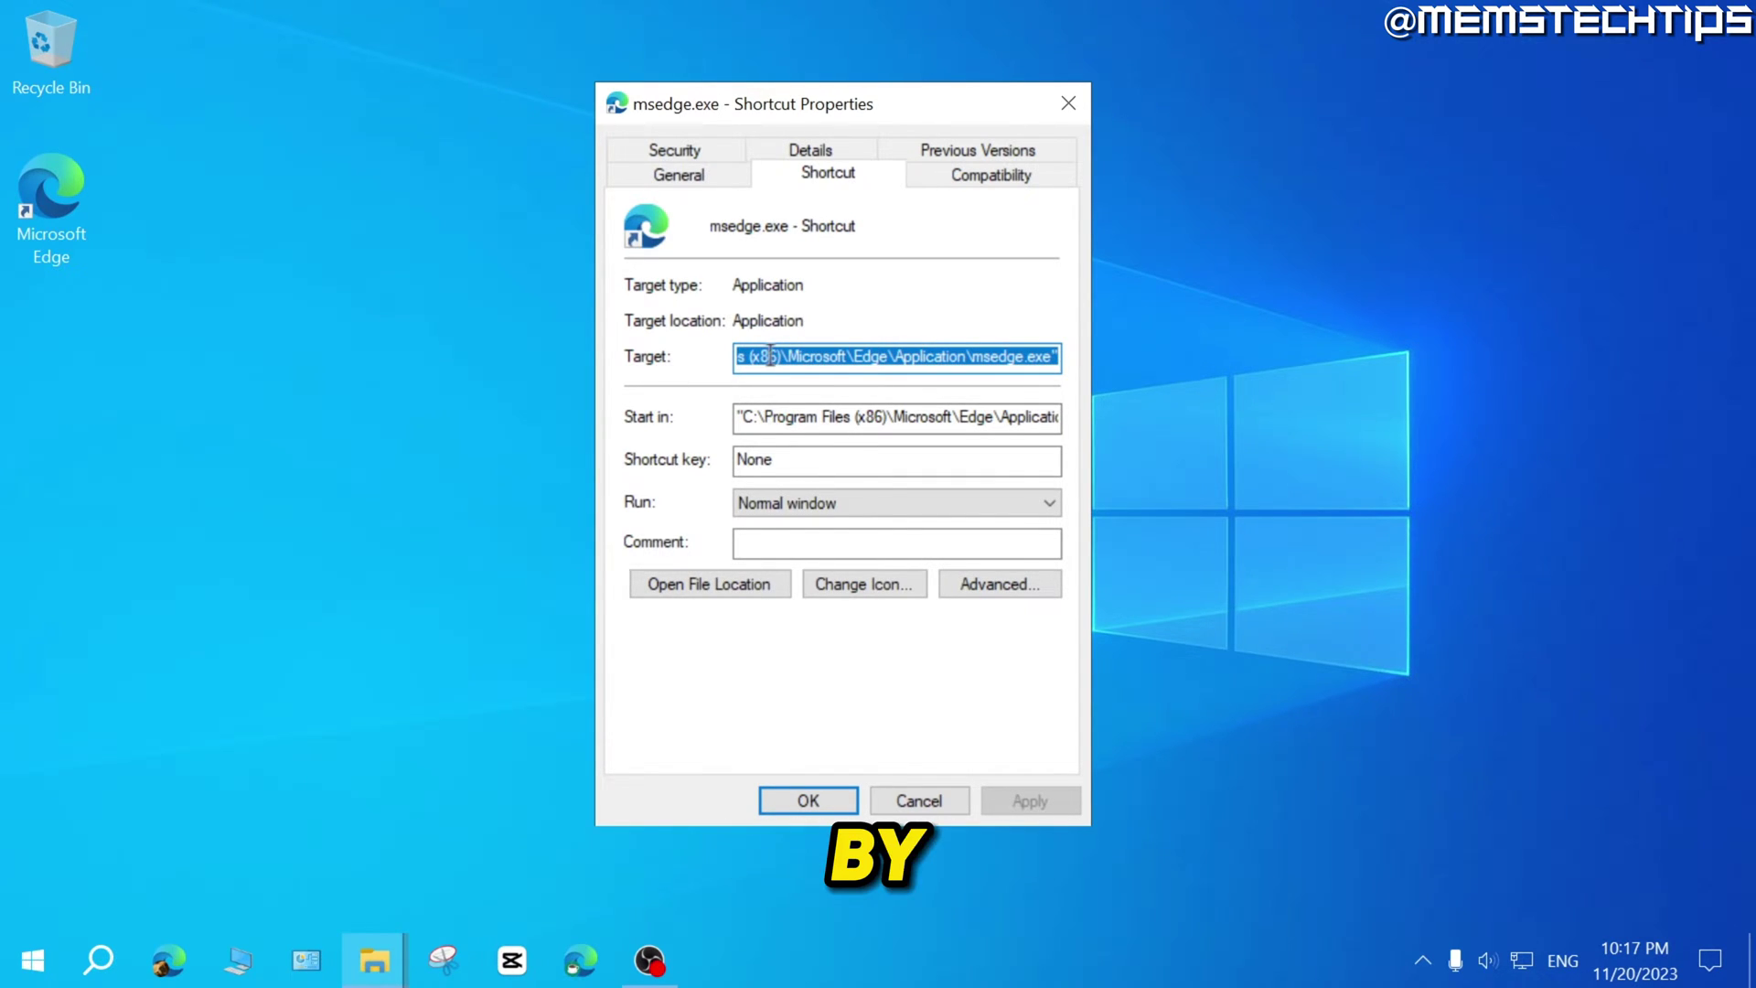
{"action": "key", "text": "Delete"}
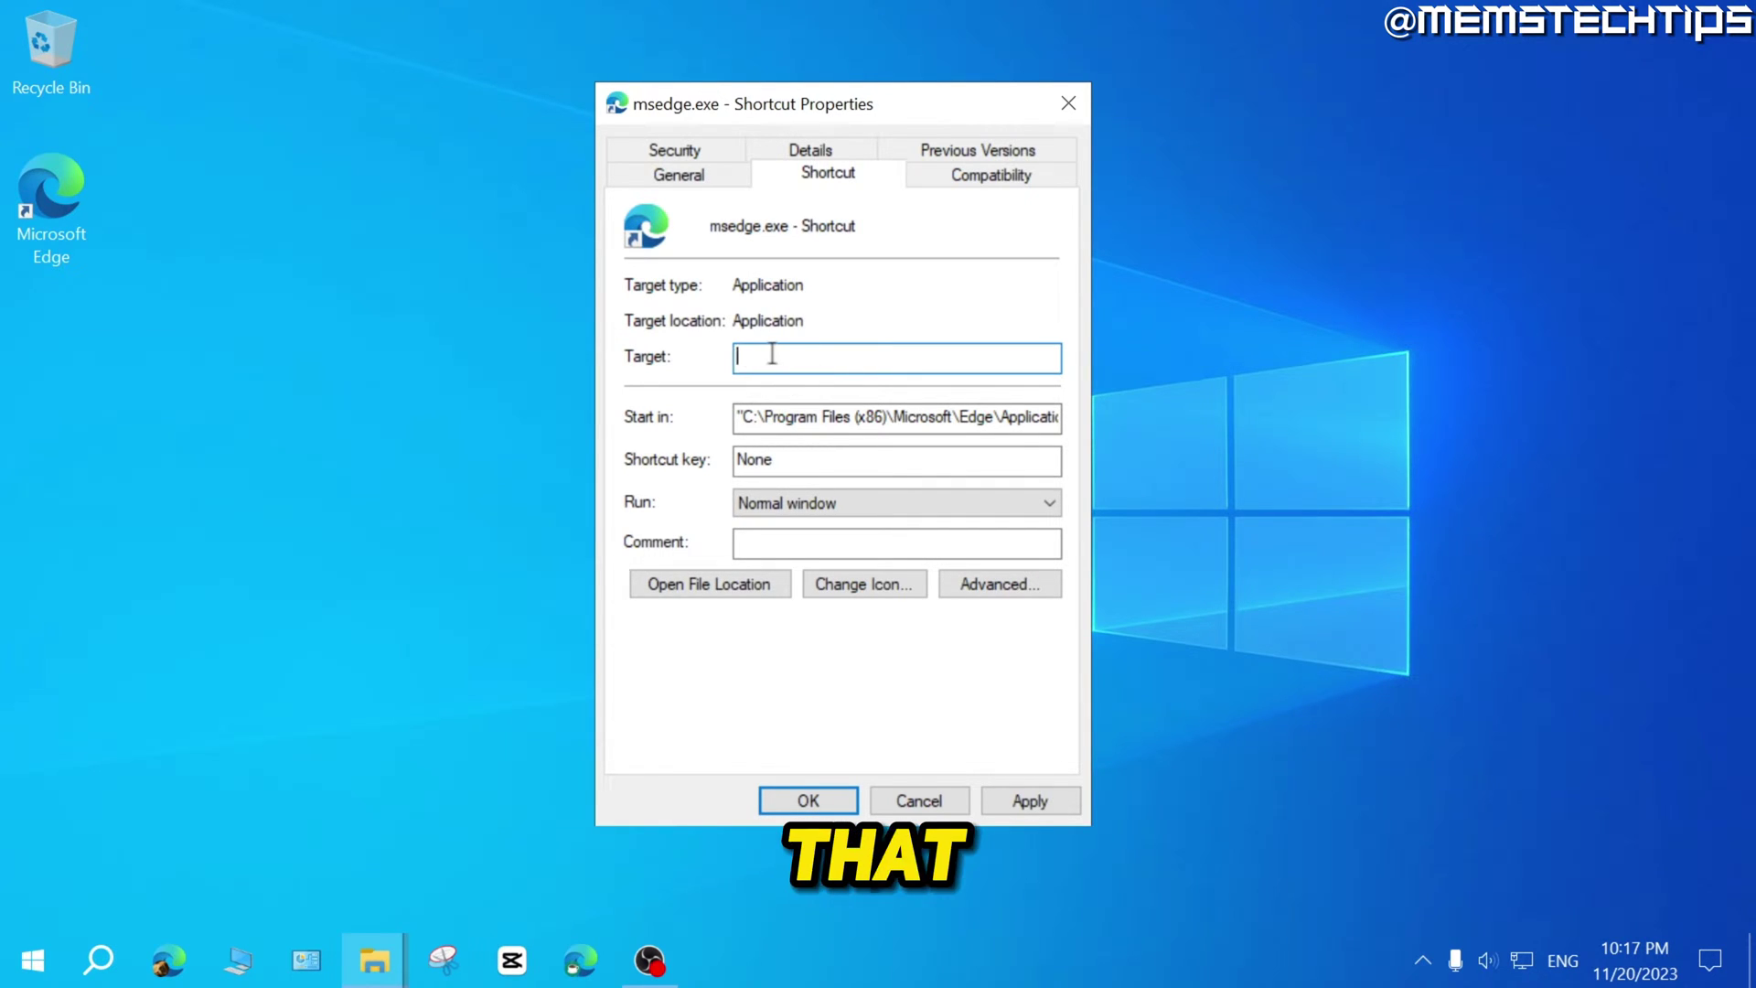
{"action": "right_click", "coordinate": [753, 359]}
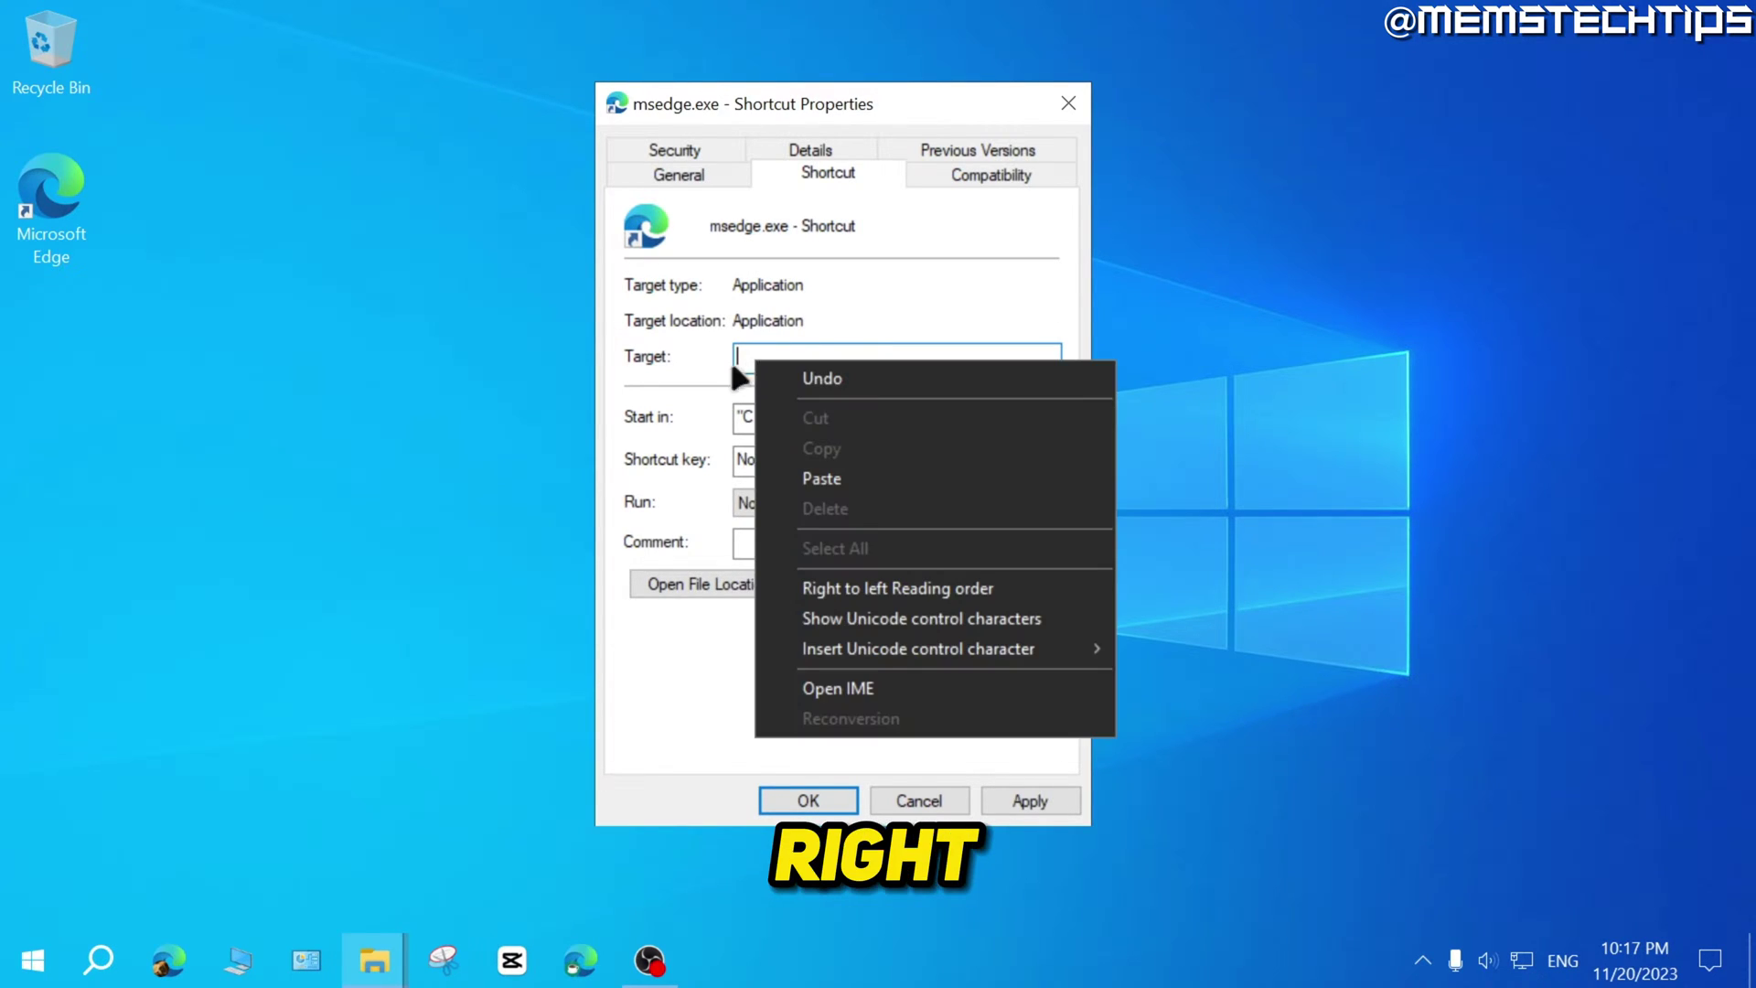
{"action": "left_click", "coordinate": [856, 483]}
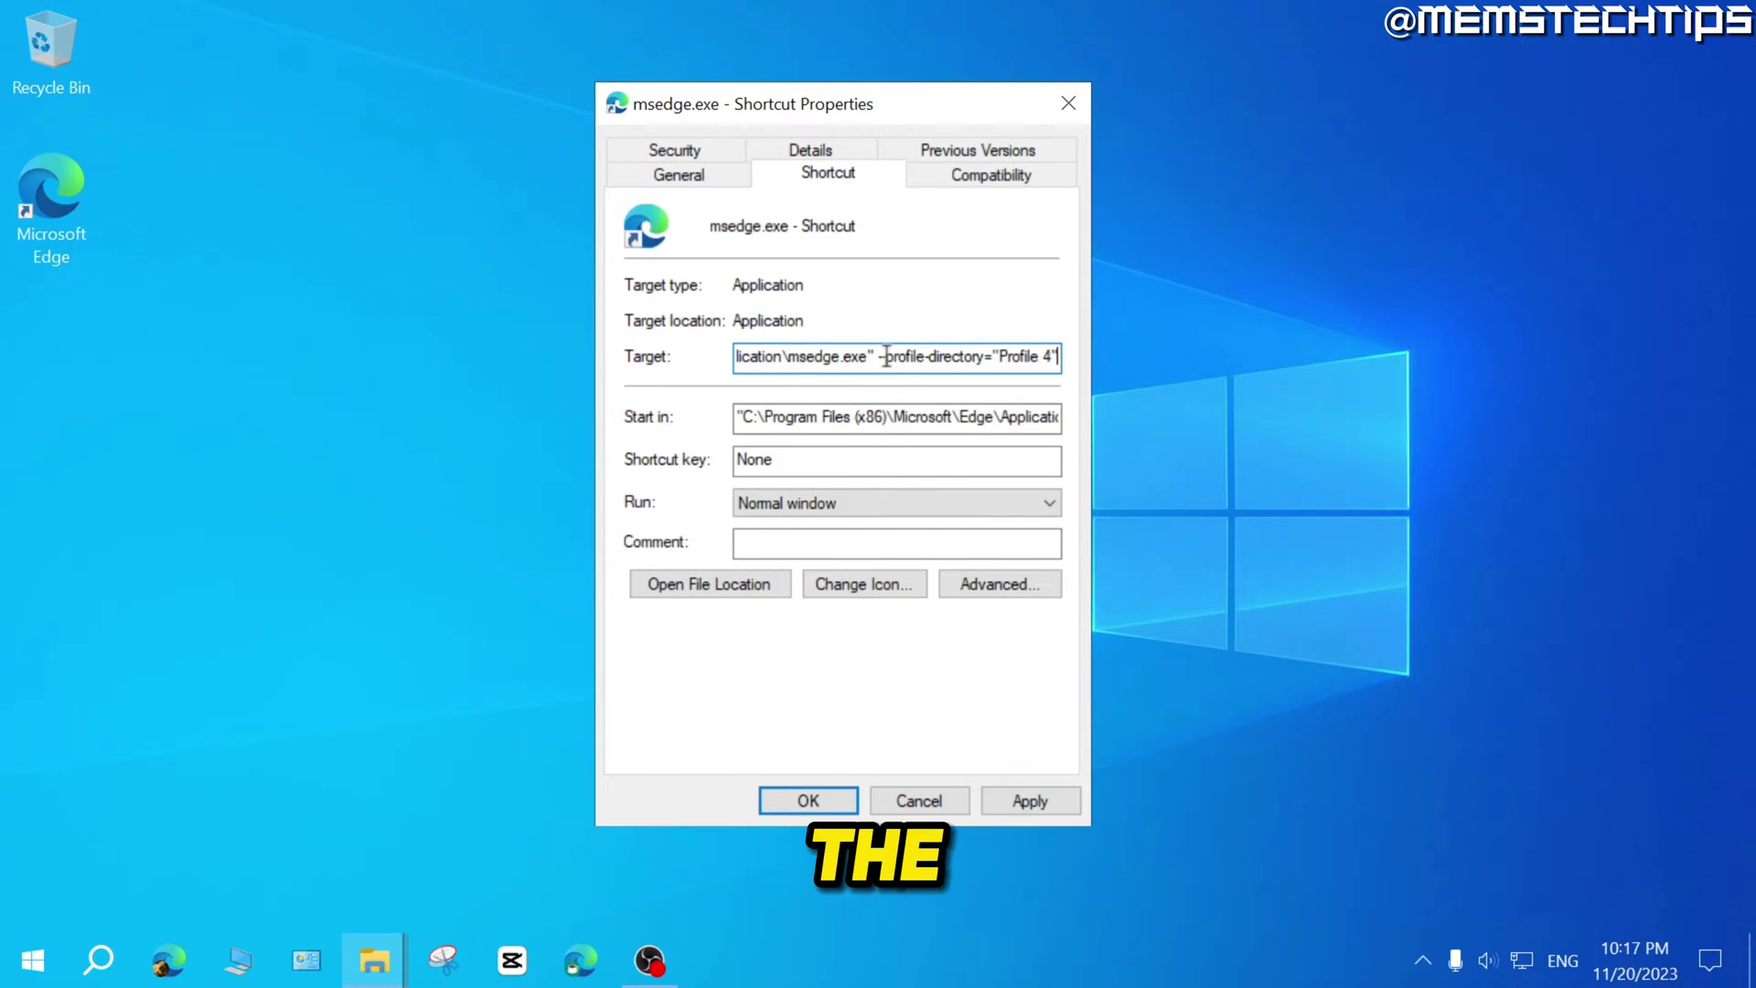
{"action": "left_click_drag", "start_coordinate": [878, 359], "coordinate": [1055, 359]}
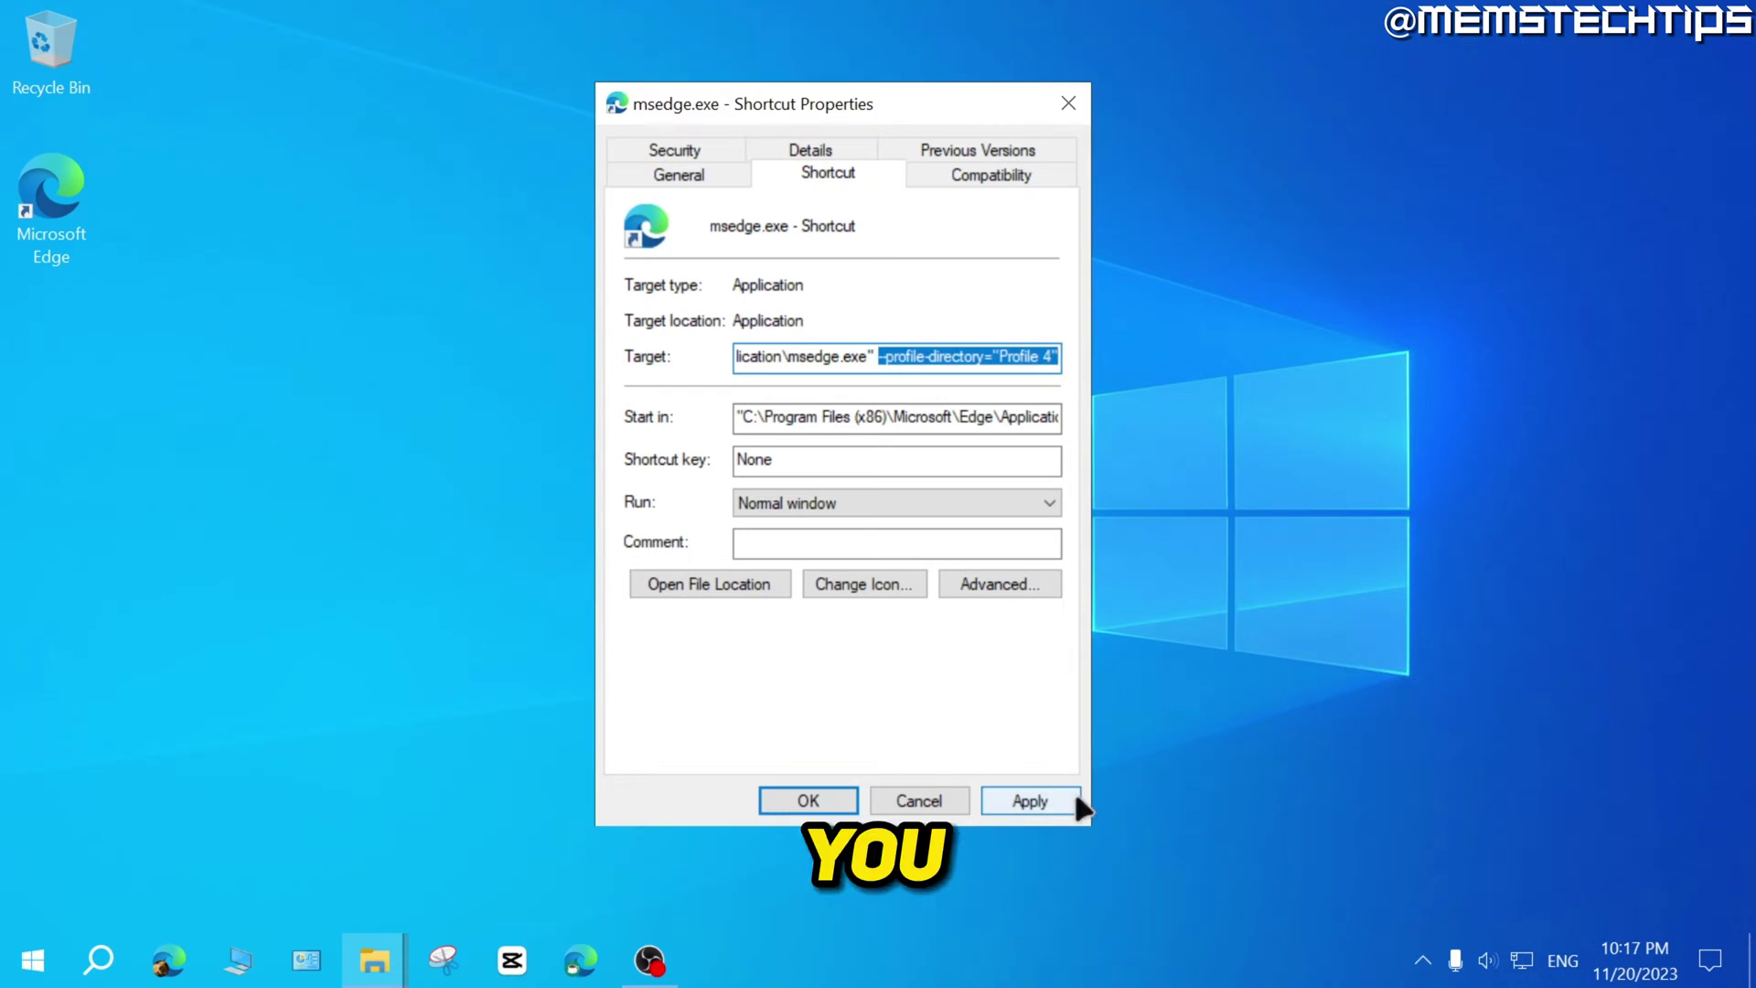
{"action": "left_click", "coordinate": [1036, 801]}
{"action": "left_click", "coordinate": [823, 802]}
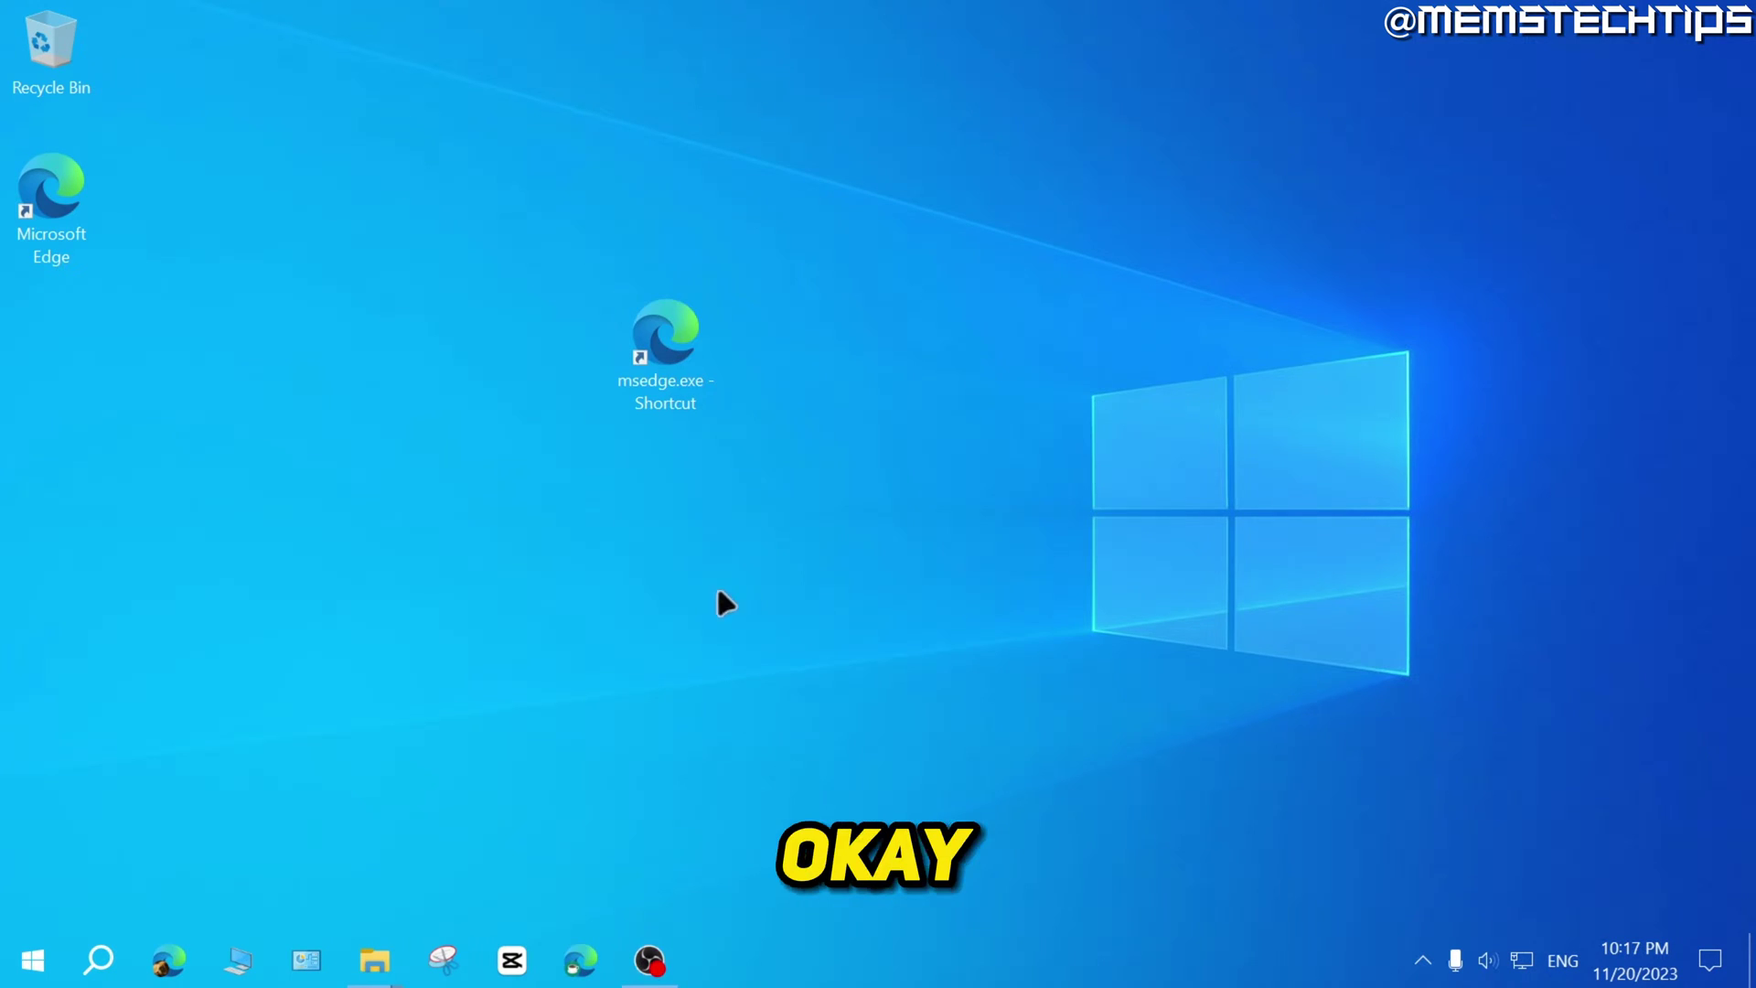
Rename the msedge.exe - Shortcut to 'Recording'
{"action": "right_click", "coordinate": [656, 334]}
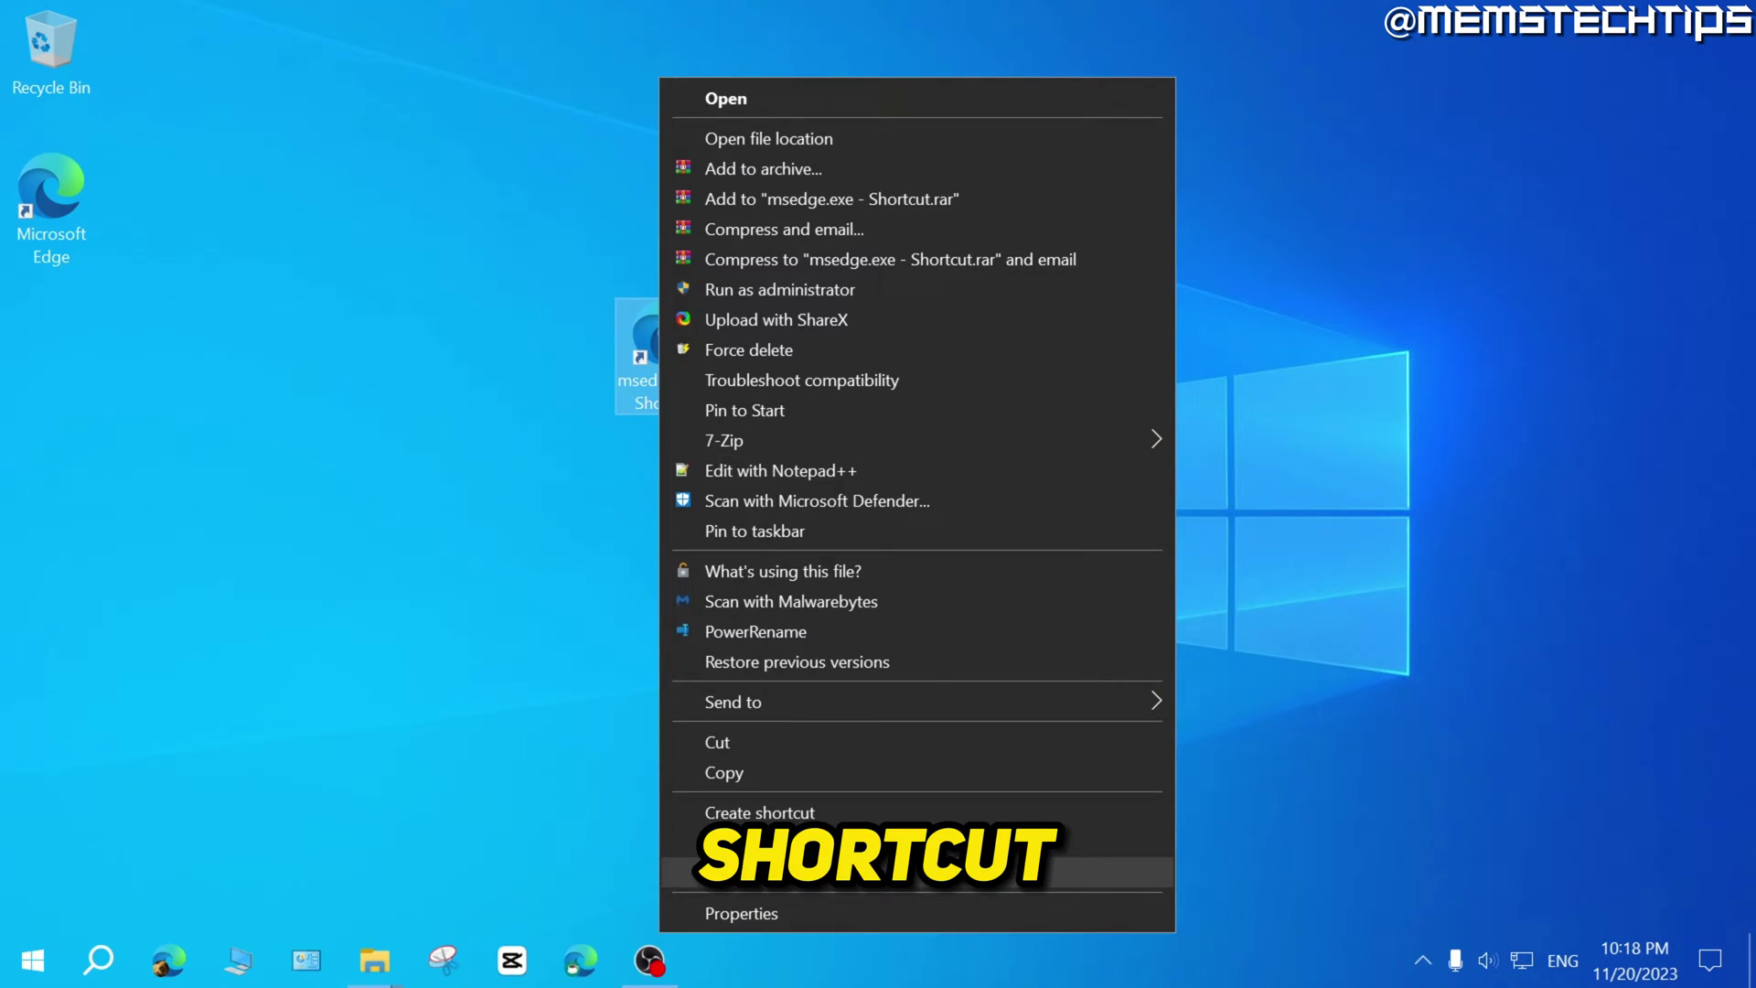
{"action": "left_click", "coordinate": [768, 876]}
{"action": "type", "text": "Re"}
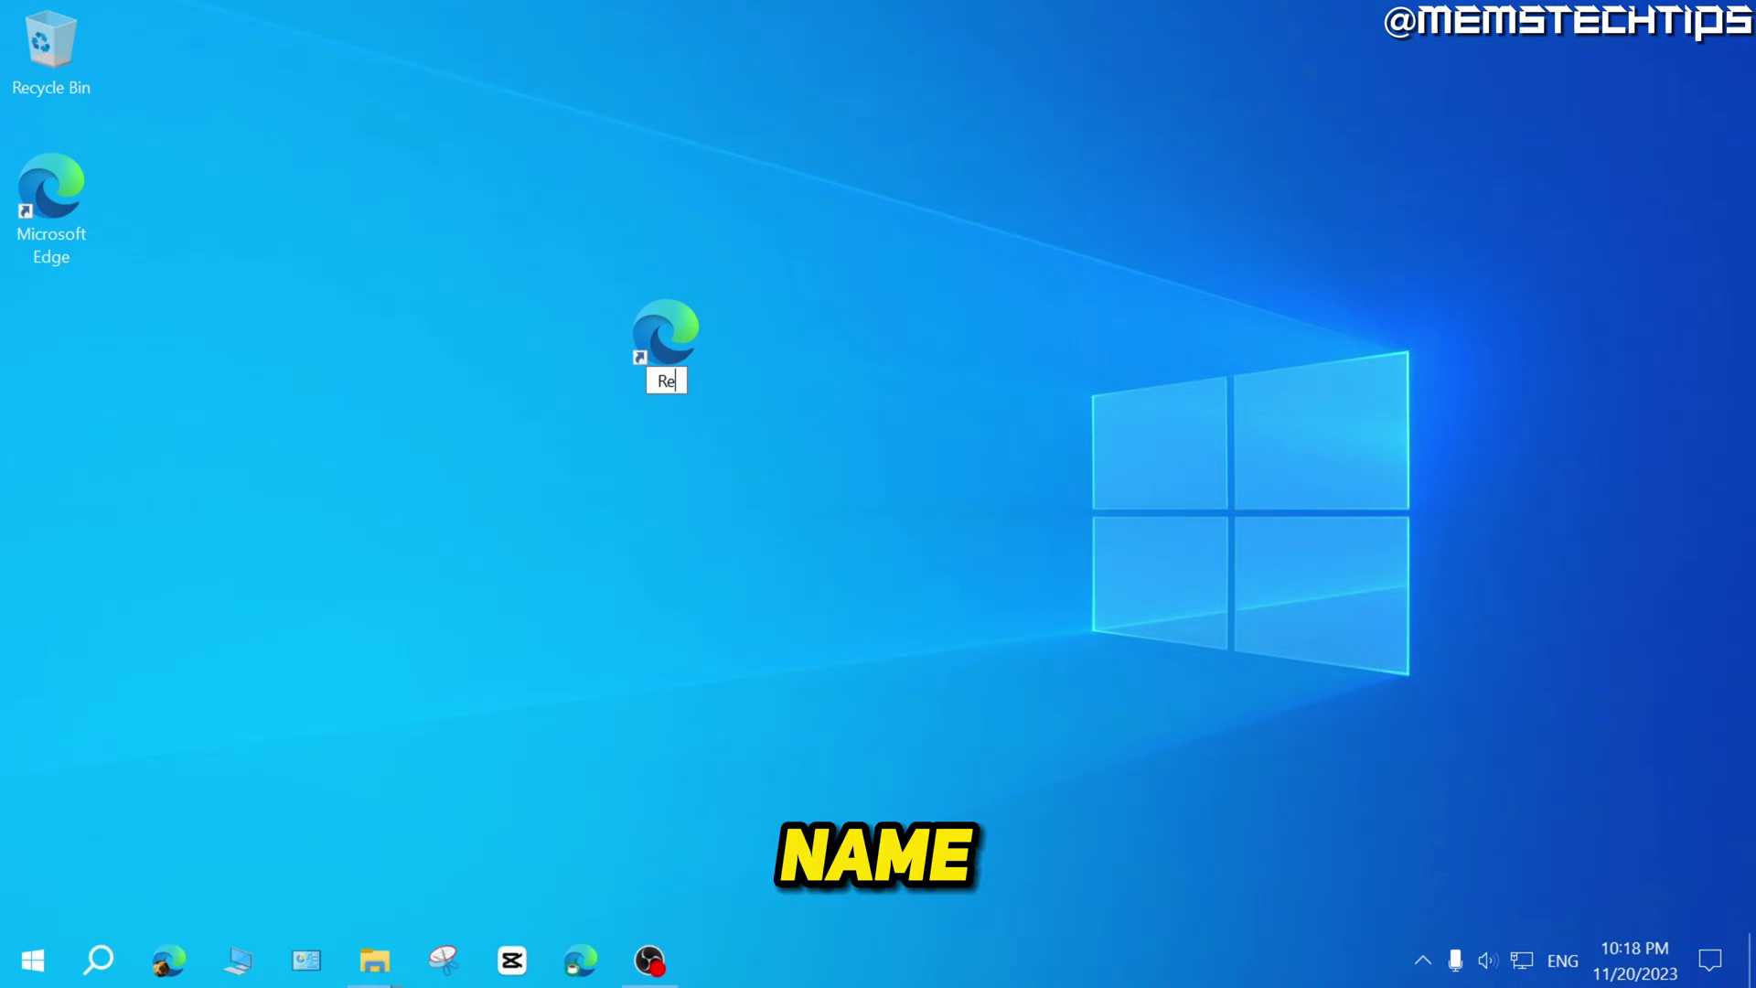
{"action": "type", "text": "cording"}
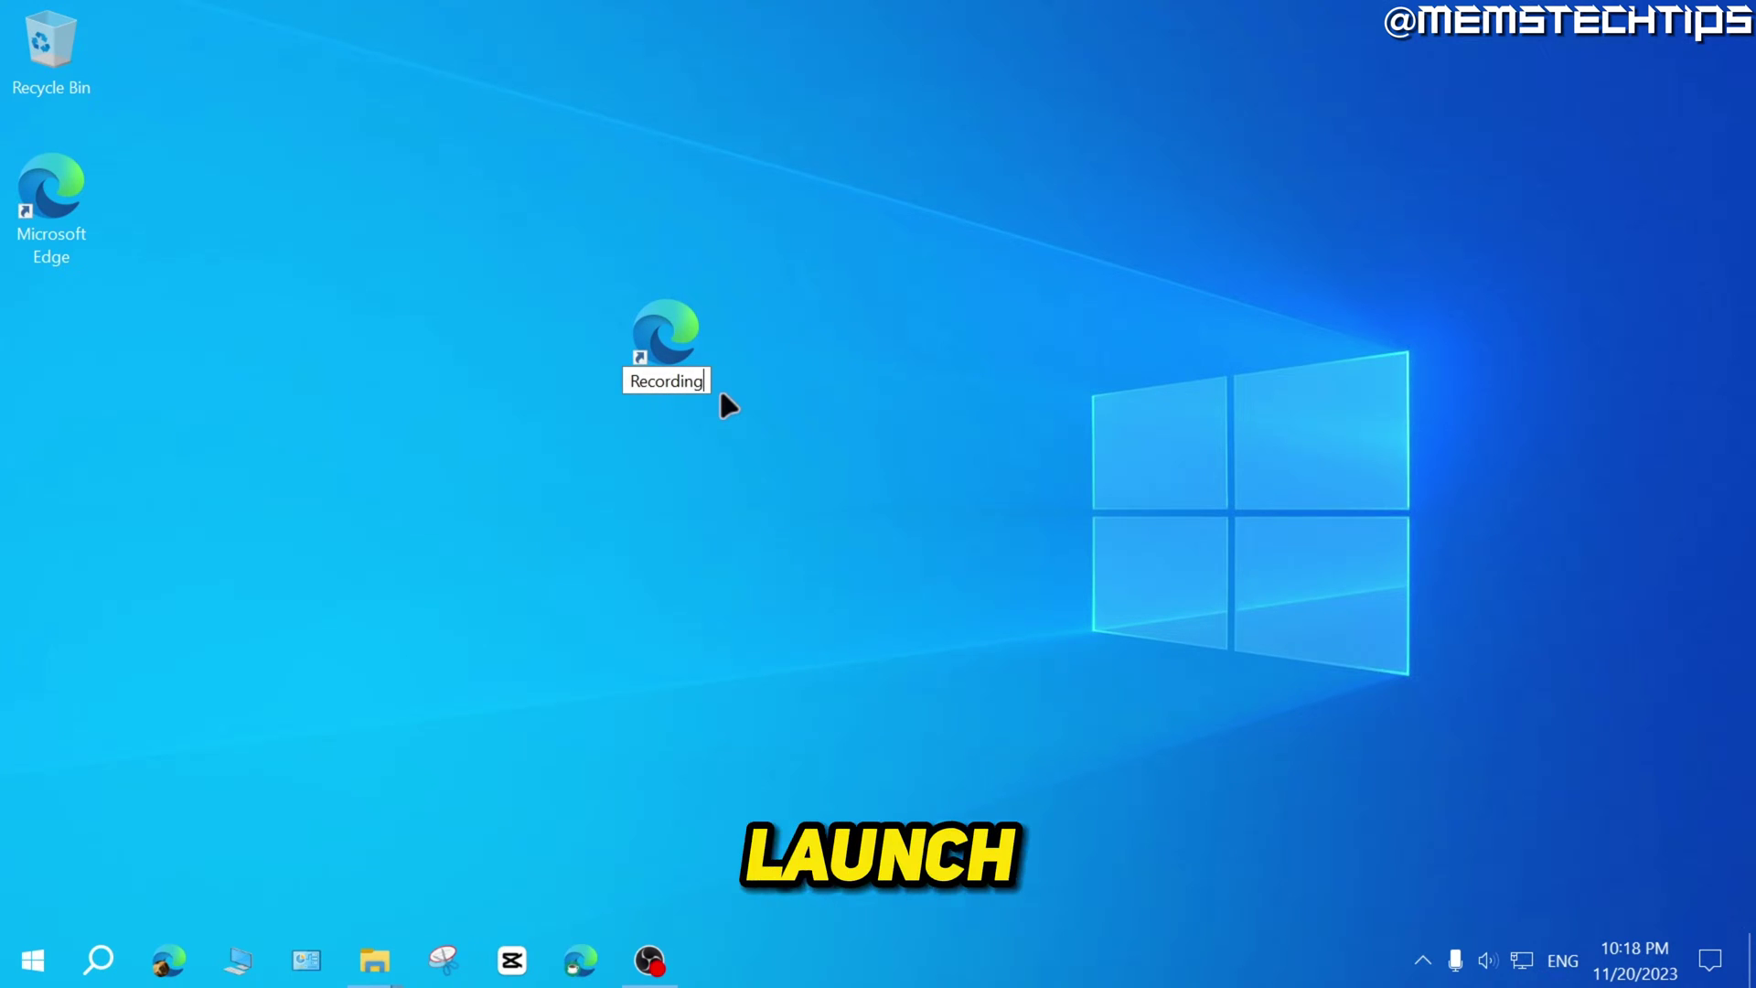
{"action": "key", "text": "Return"}
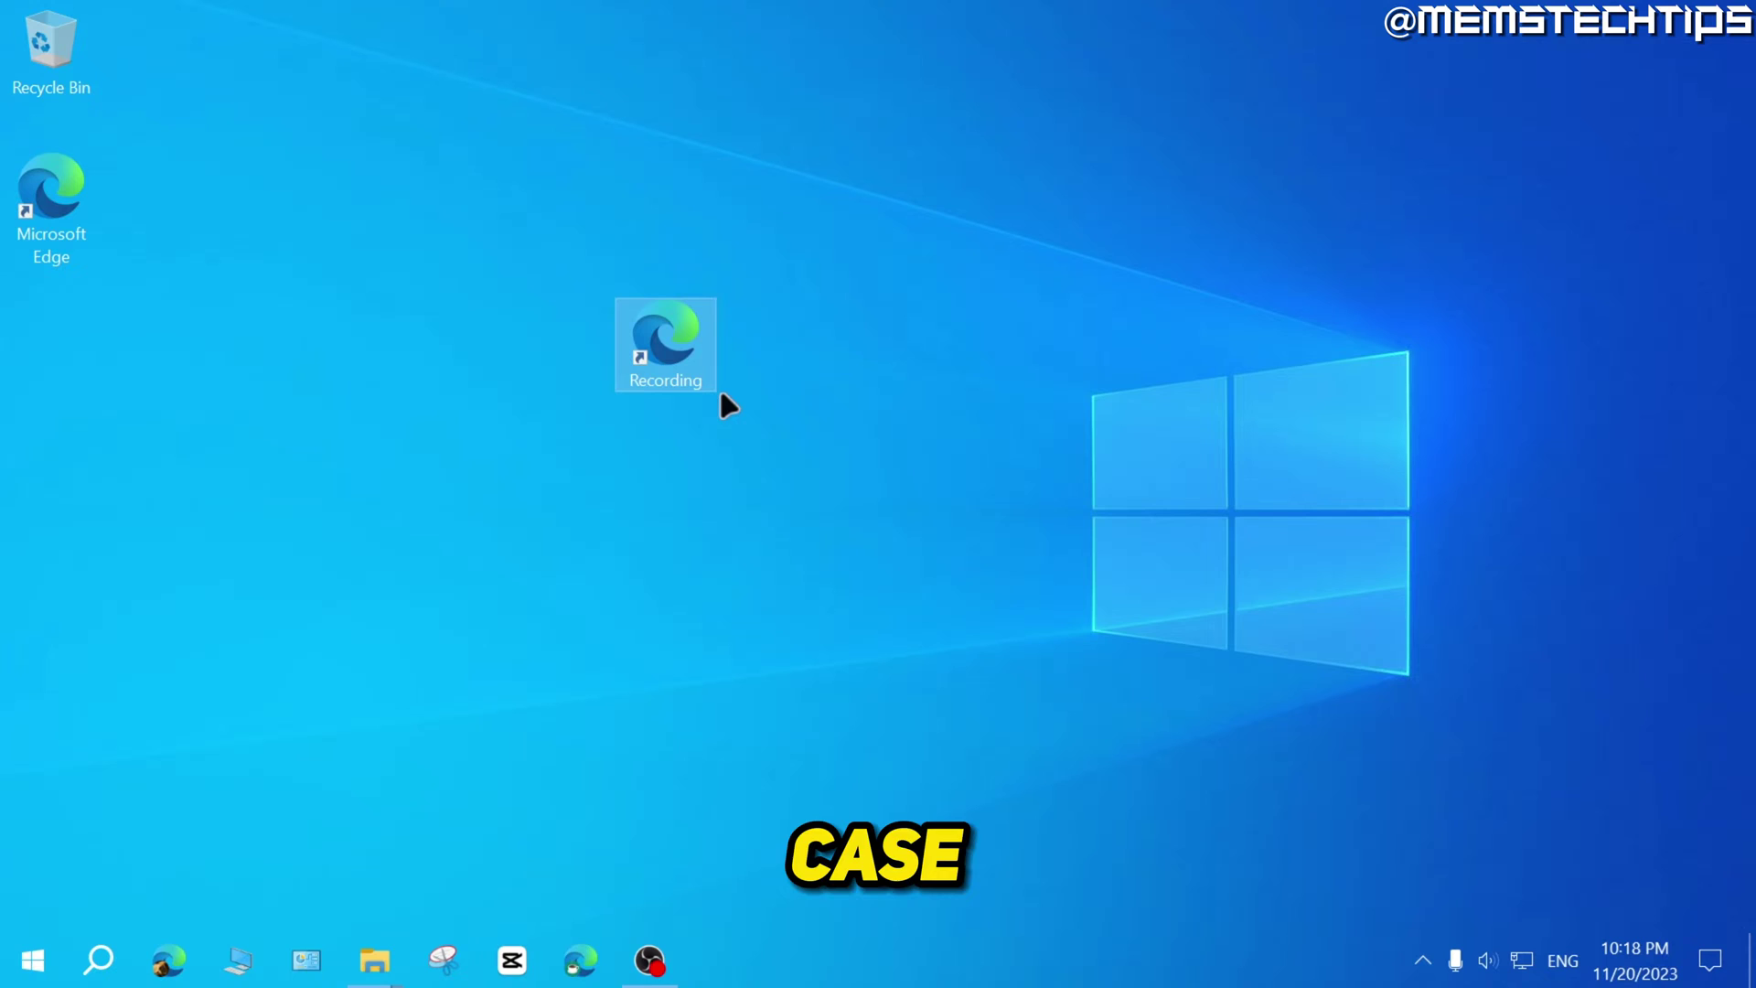
Test-launch the Recording shortcut in Edge, close it, and place it under Microsoft Edge
{"action": "double_click", "coordinate": [664, 331]}
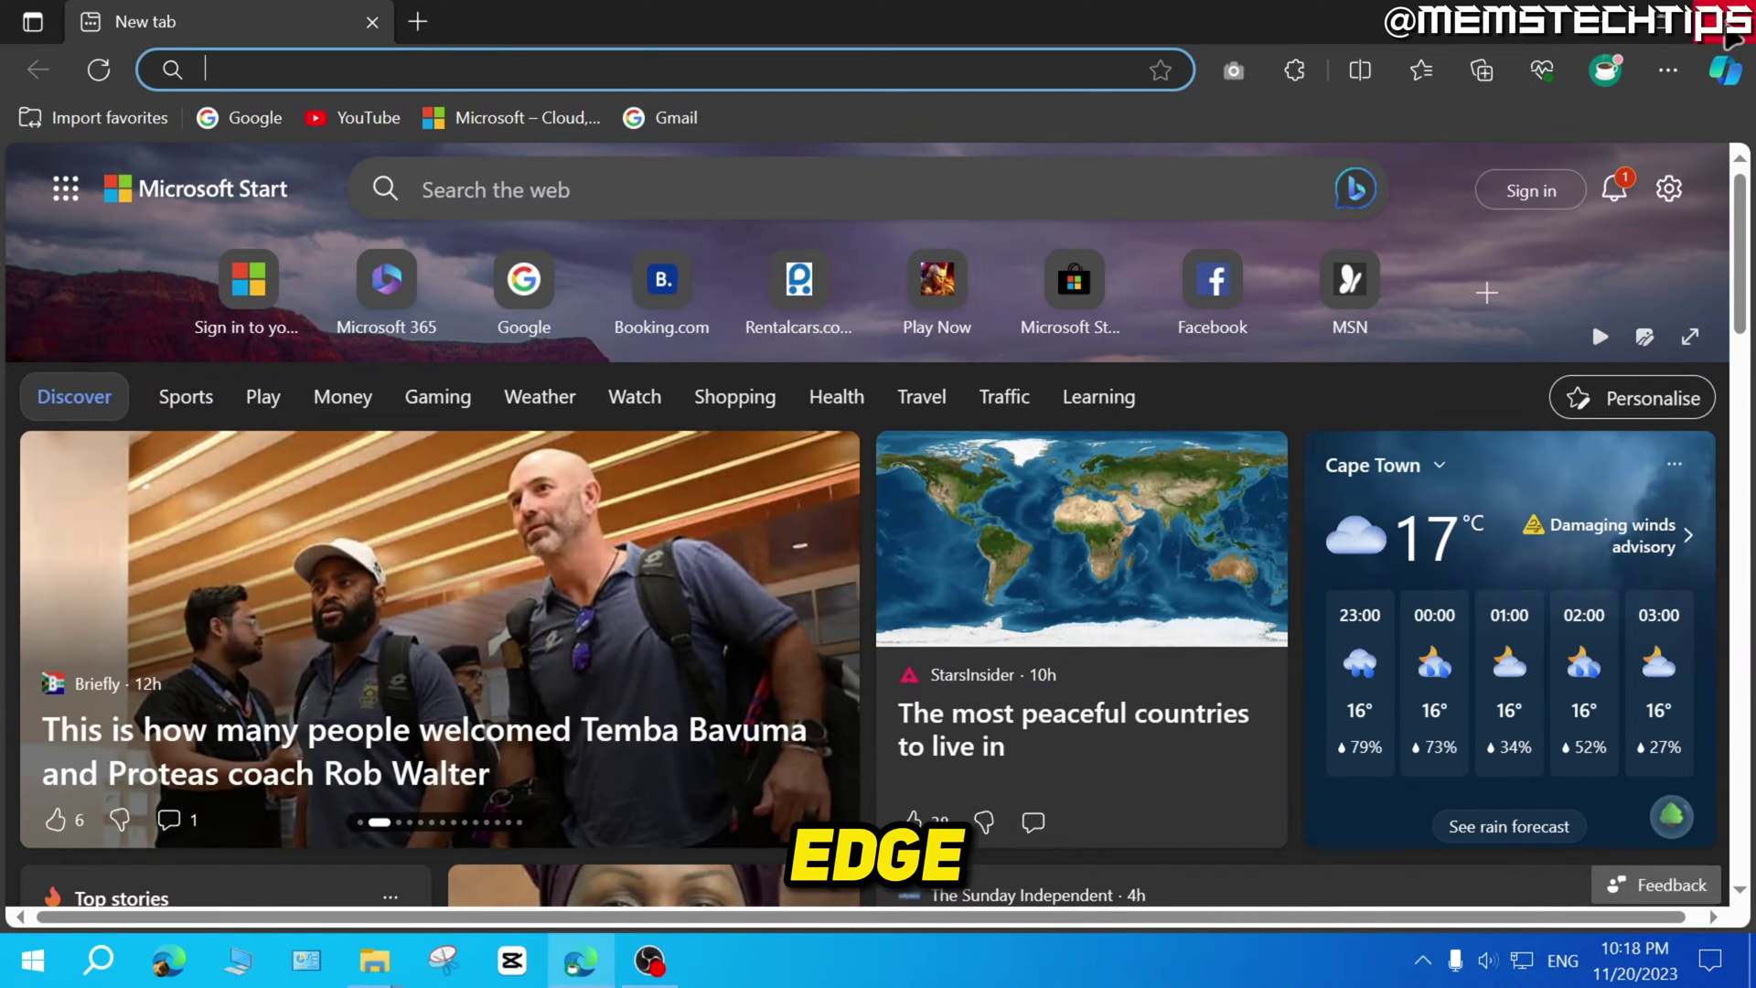
{"action": "left_click", "coordinate": [1730, 20]}
{"action": "left_click_drag", "start_coordinate": [658, 340], "coordinate": [69, 315]}
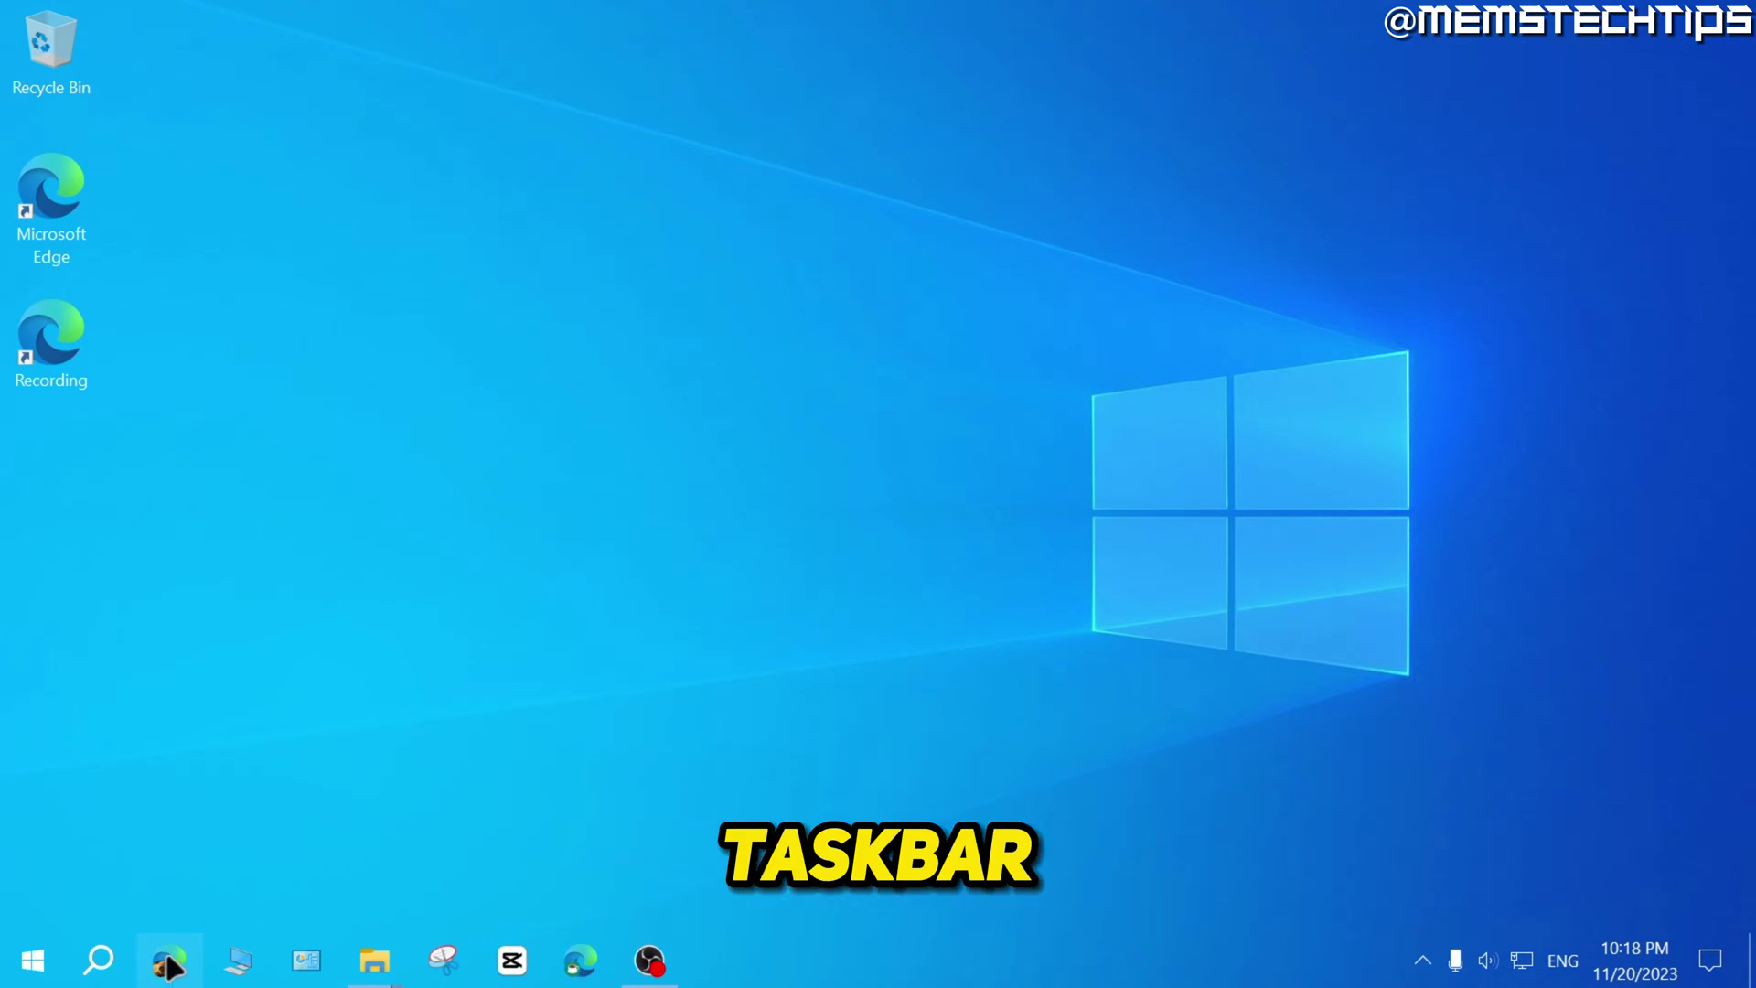
Move the Edge desktop icon aside and copy the pinned Edge target with --profile-directory=Default
{"action": "left_click_drag", "start_coordinate": [51, 197], "coordinate": [432, 340]}
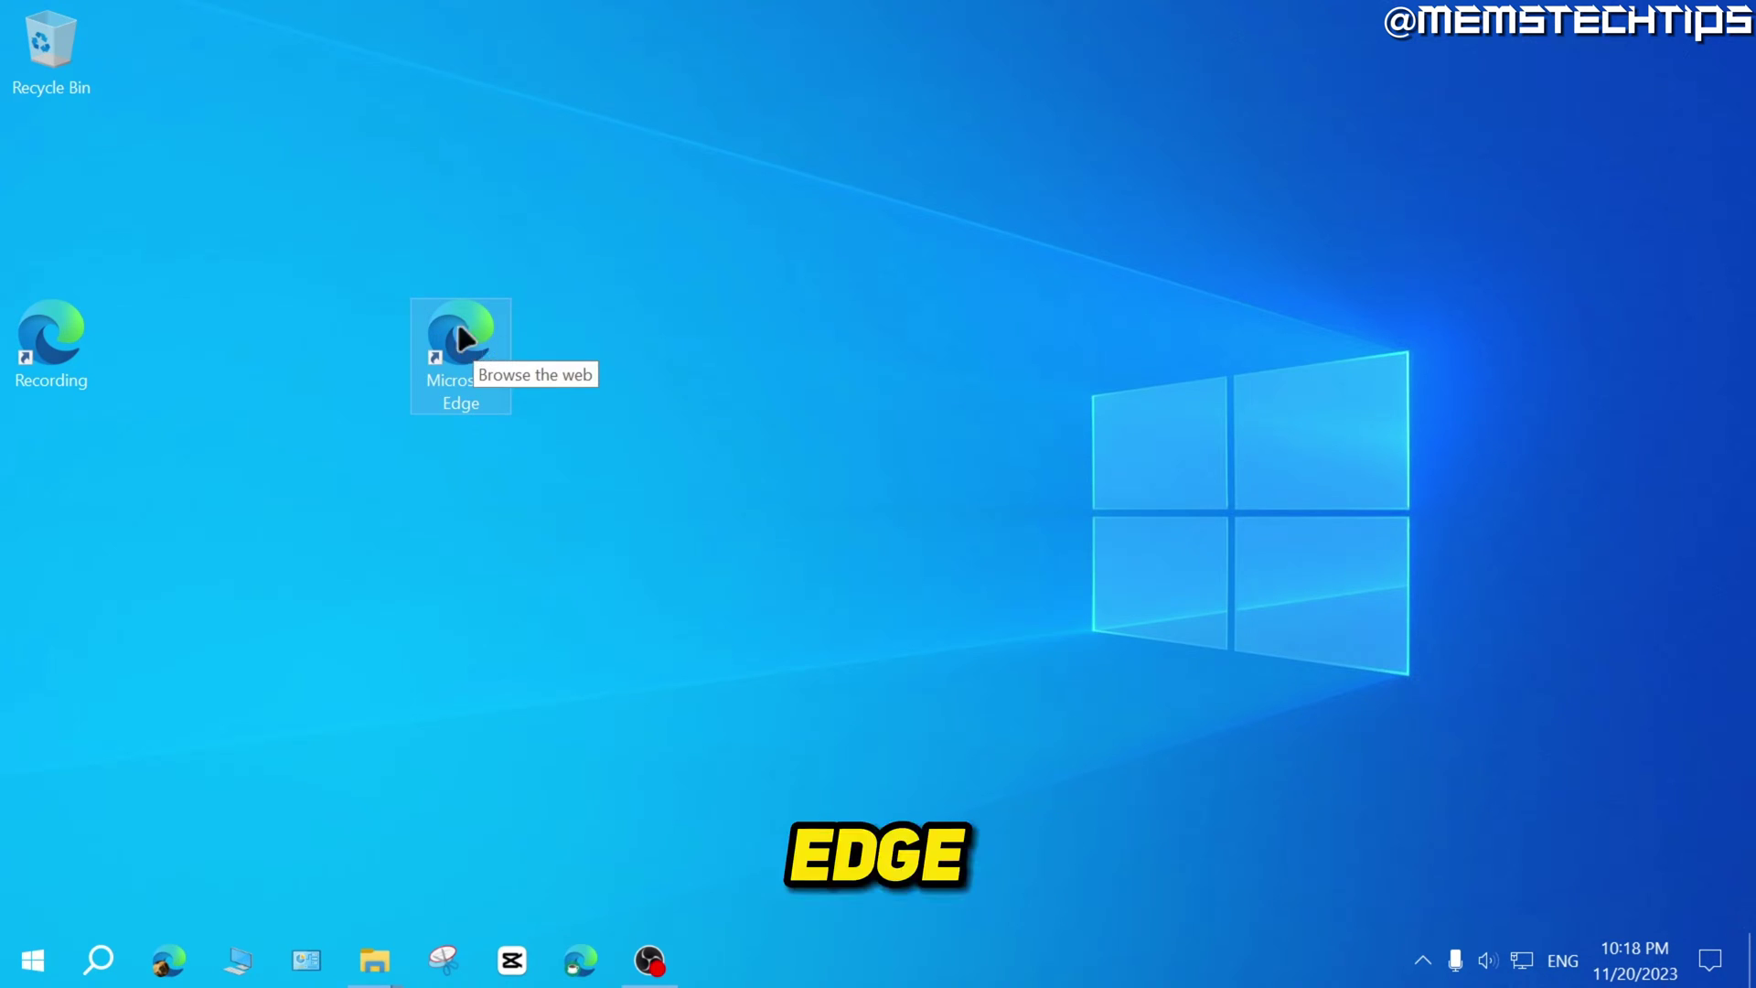
{"action": "left_click", "coordinate": [240, 891]}
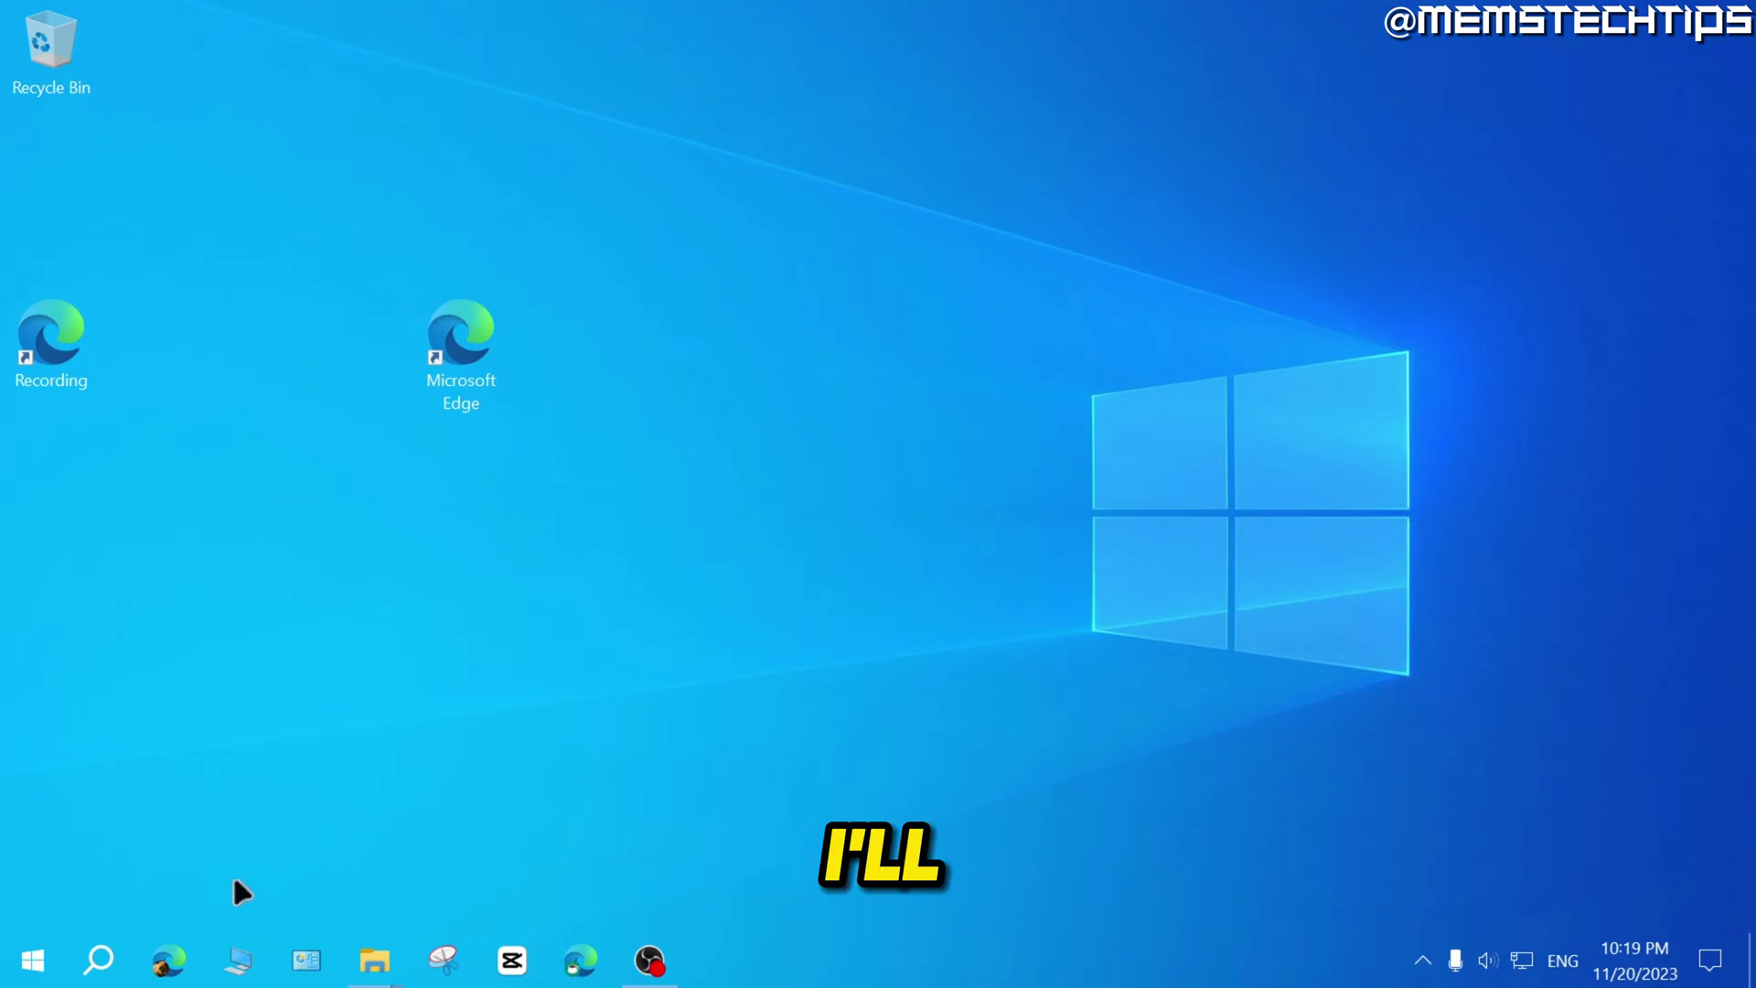
{"action": "right_click", "coordinate": [170, 959]}
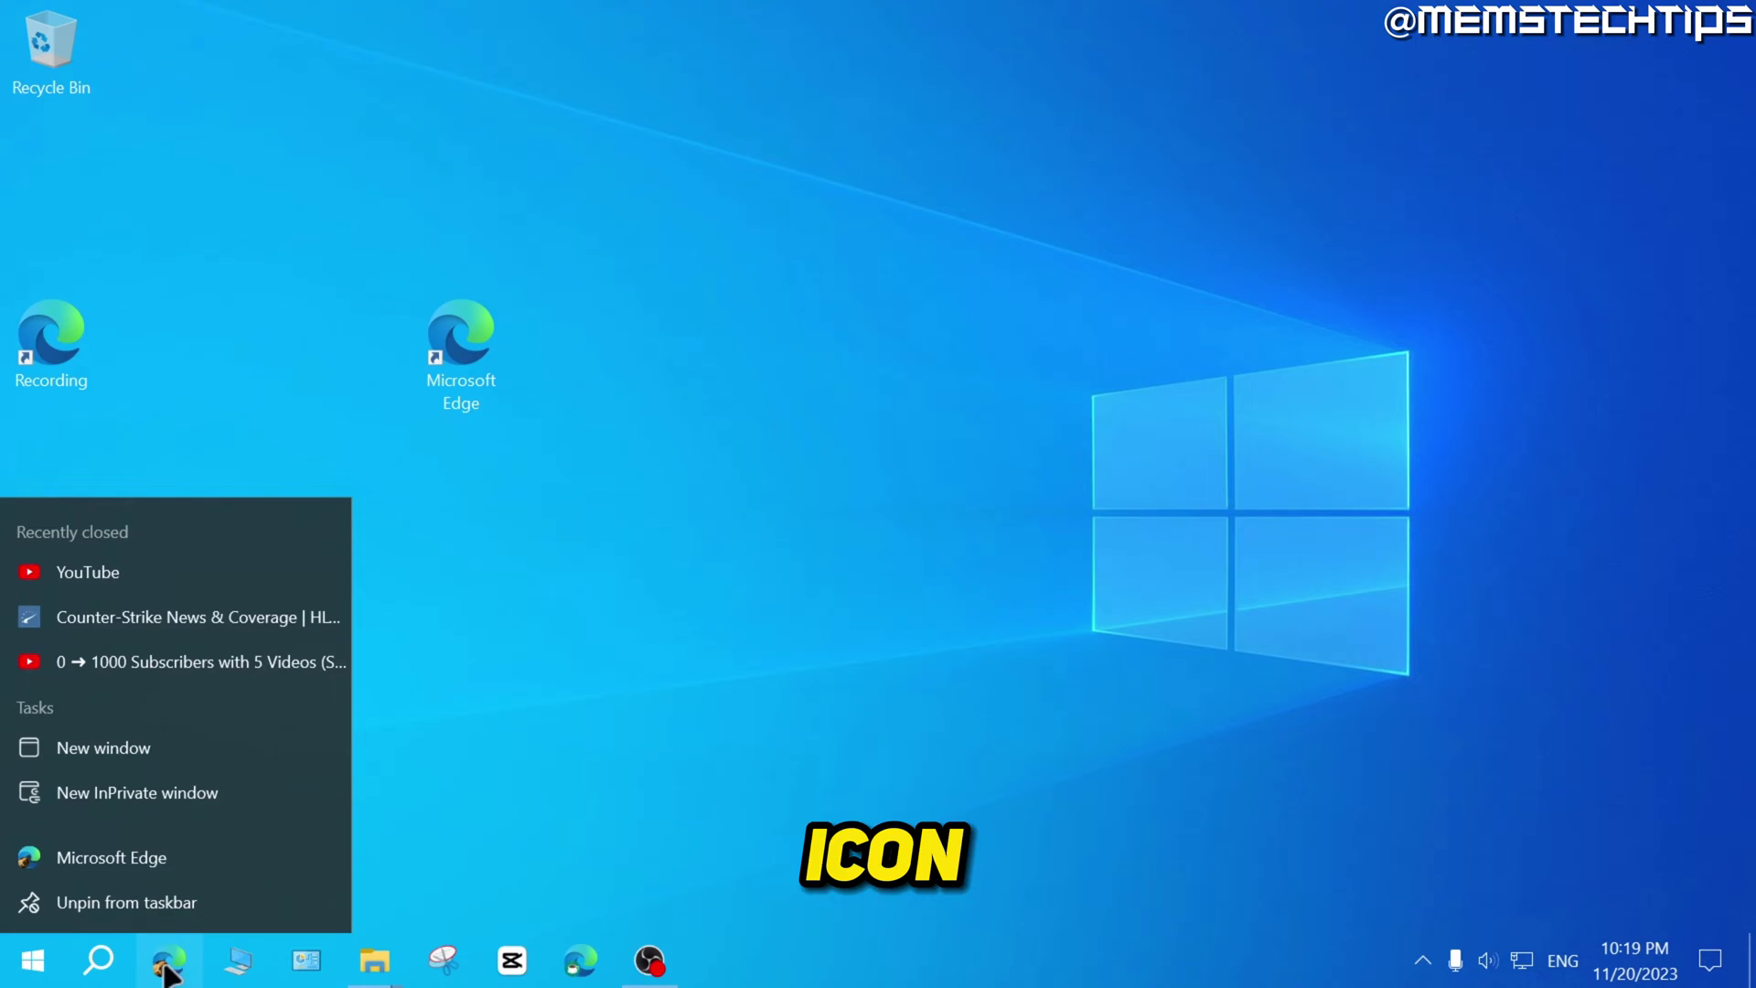
{"action": "right_click", "coordinate": [207, 857]}
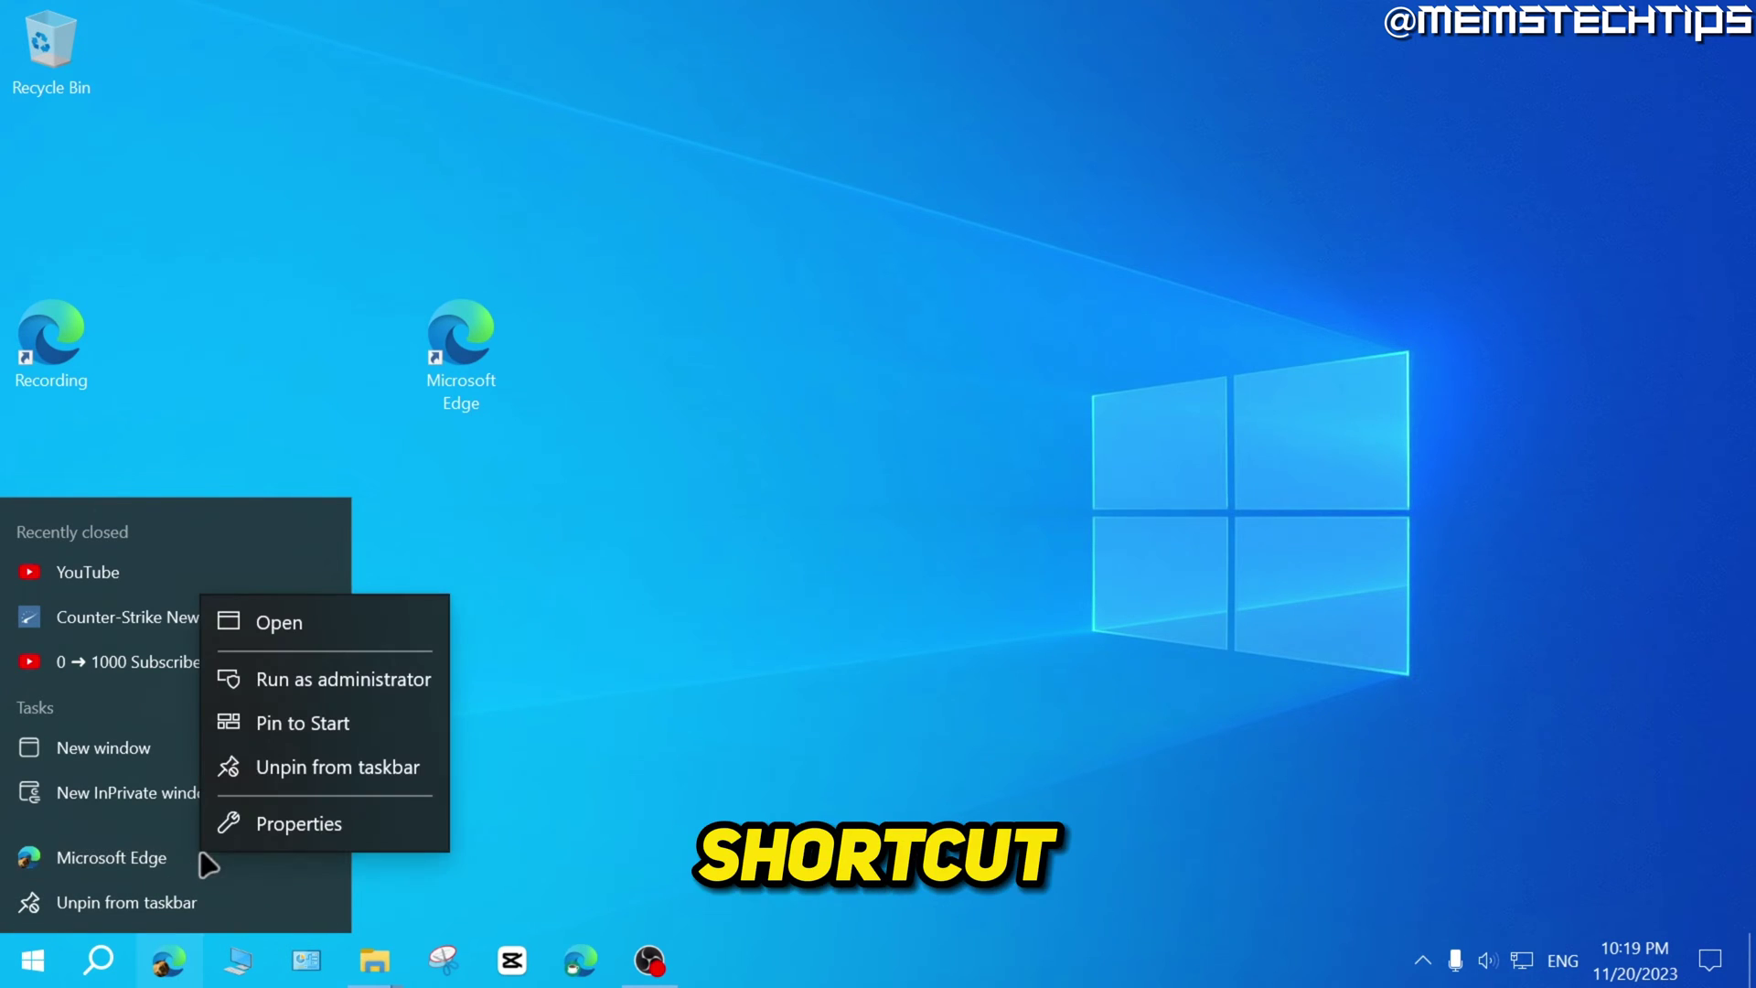
{"action": "left_click", "coordinate": [275, 825]}
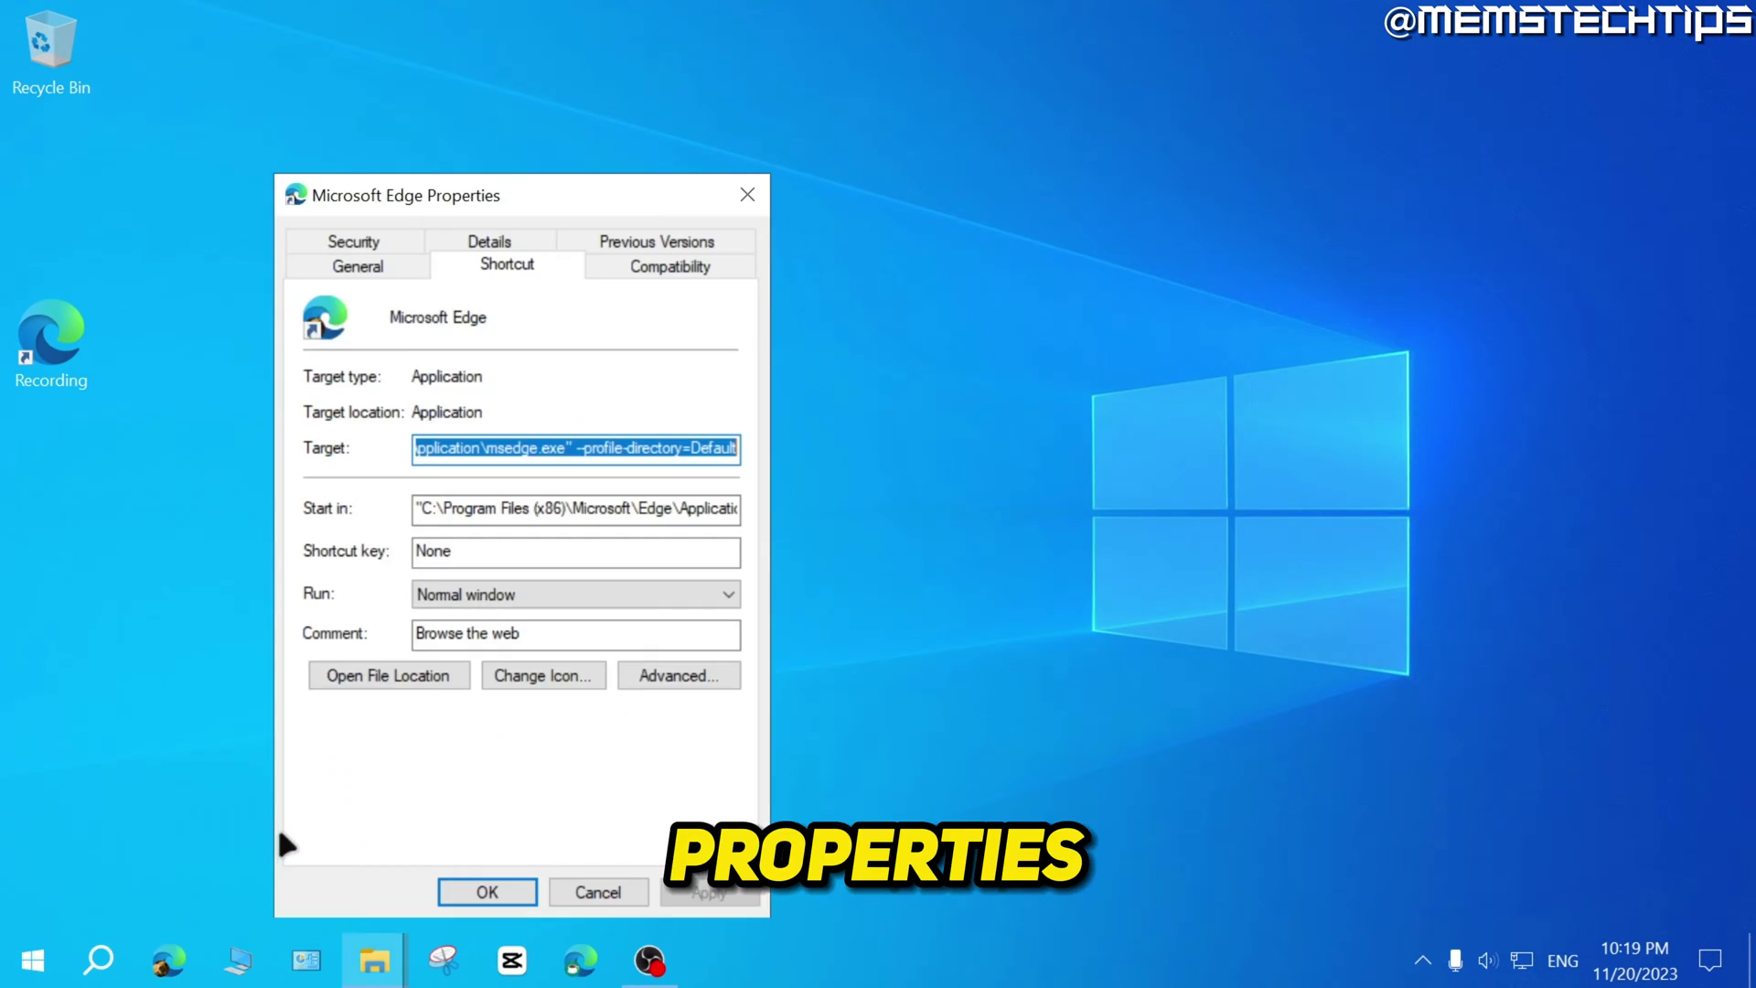
{"action": "right_click", "coordinate": [478, 450]}
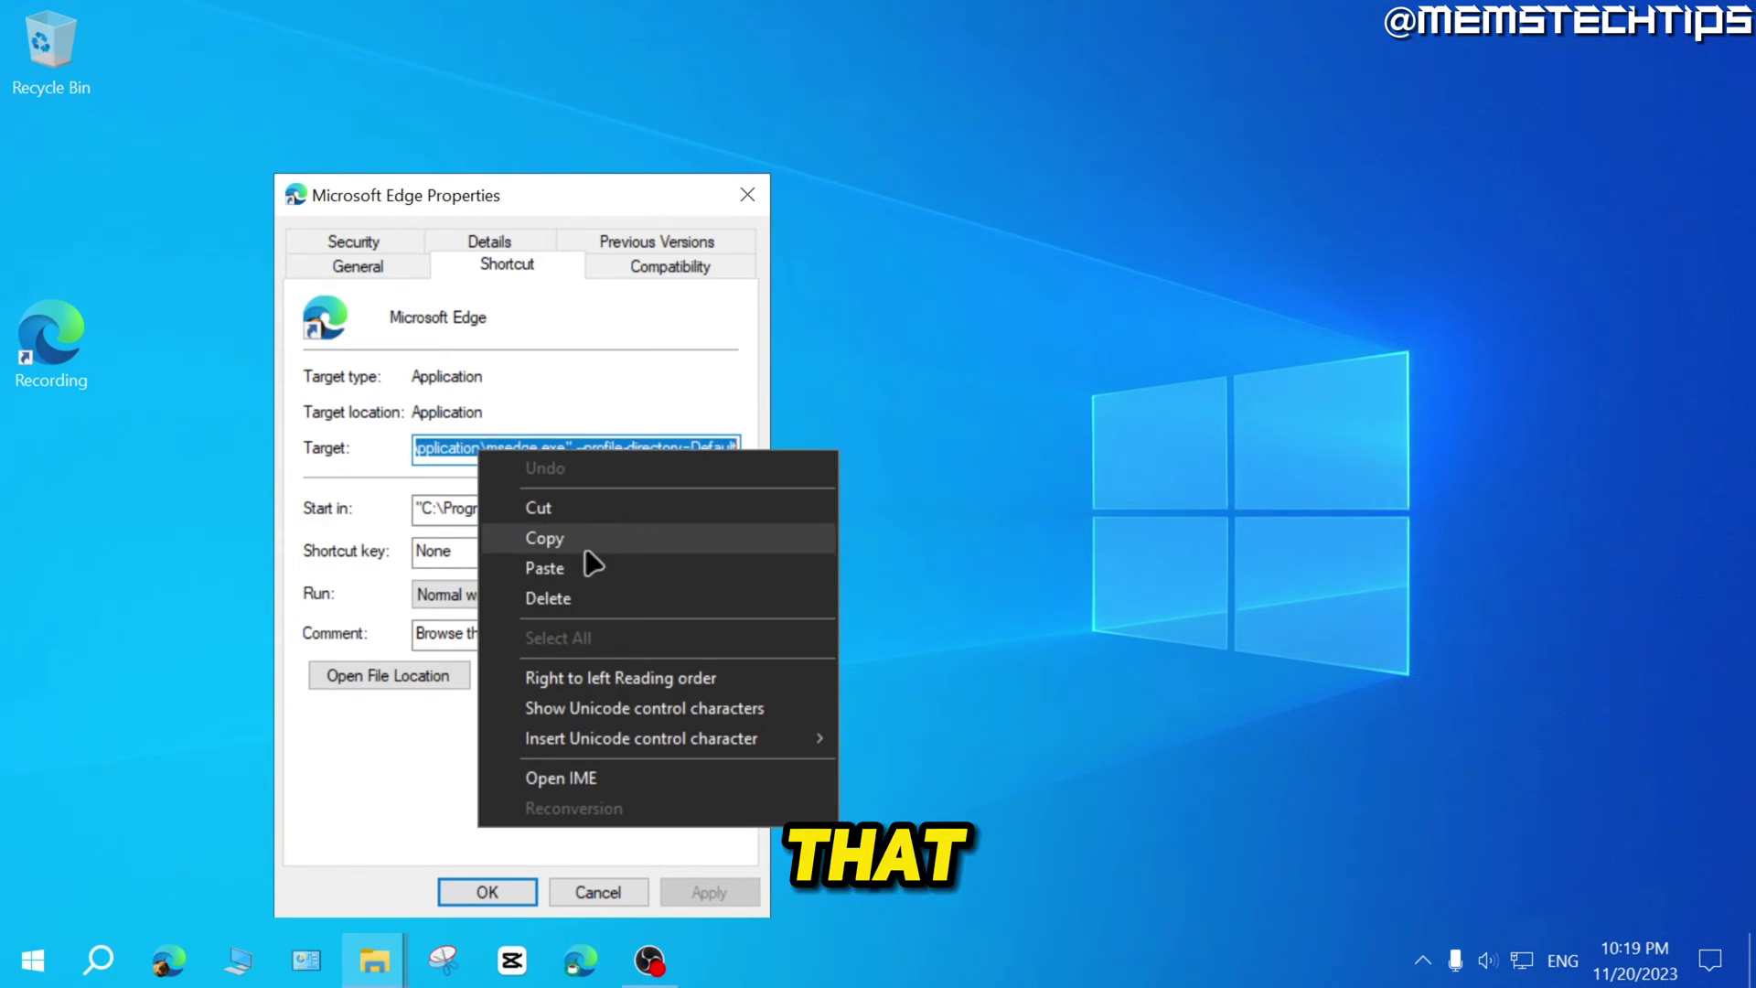
{"action": "left_click", "coordinate": [558, 539]}
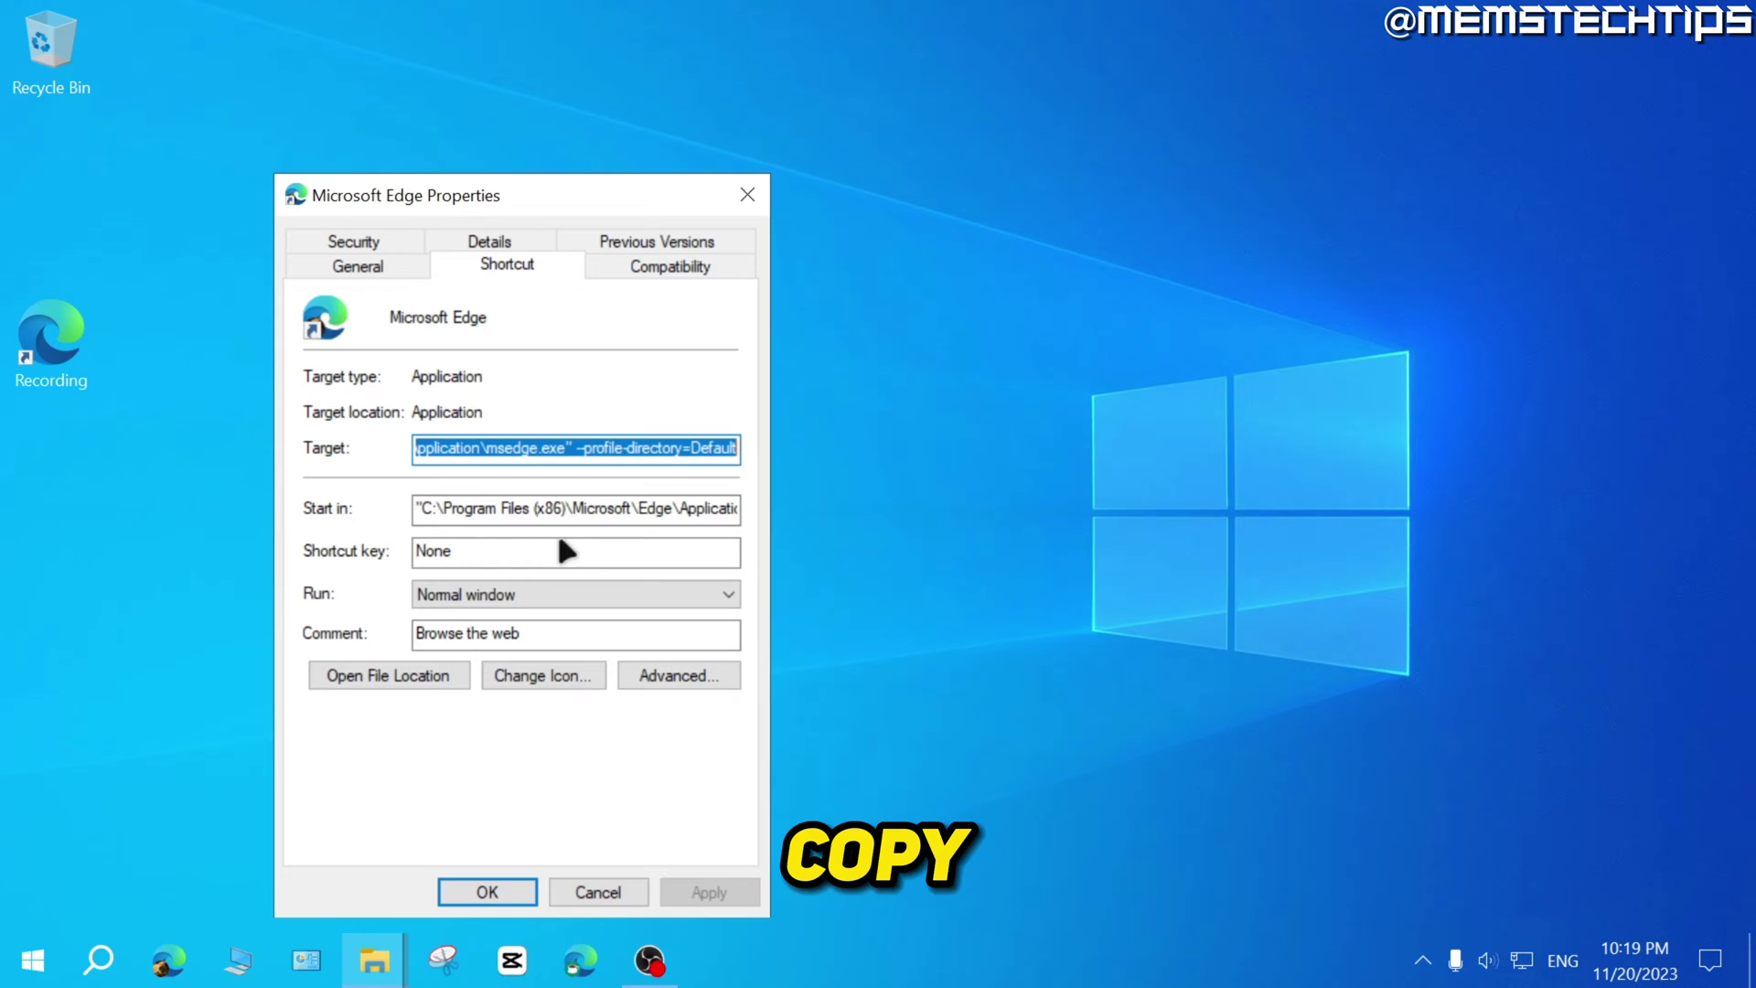
{"action": "left_click", "coordinate": [507, 889]}
{"action": "left_click", "coordinate": [459, 353]}
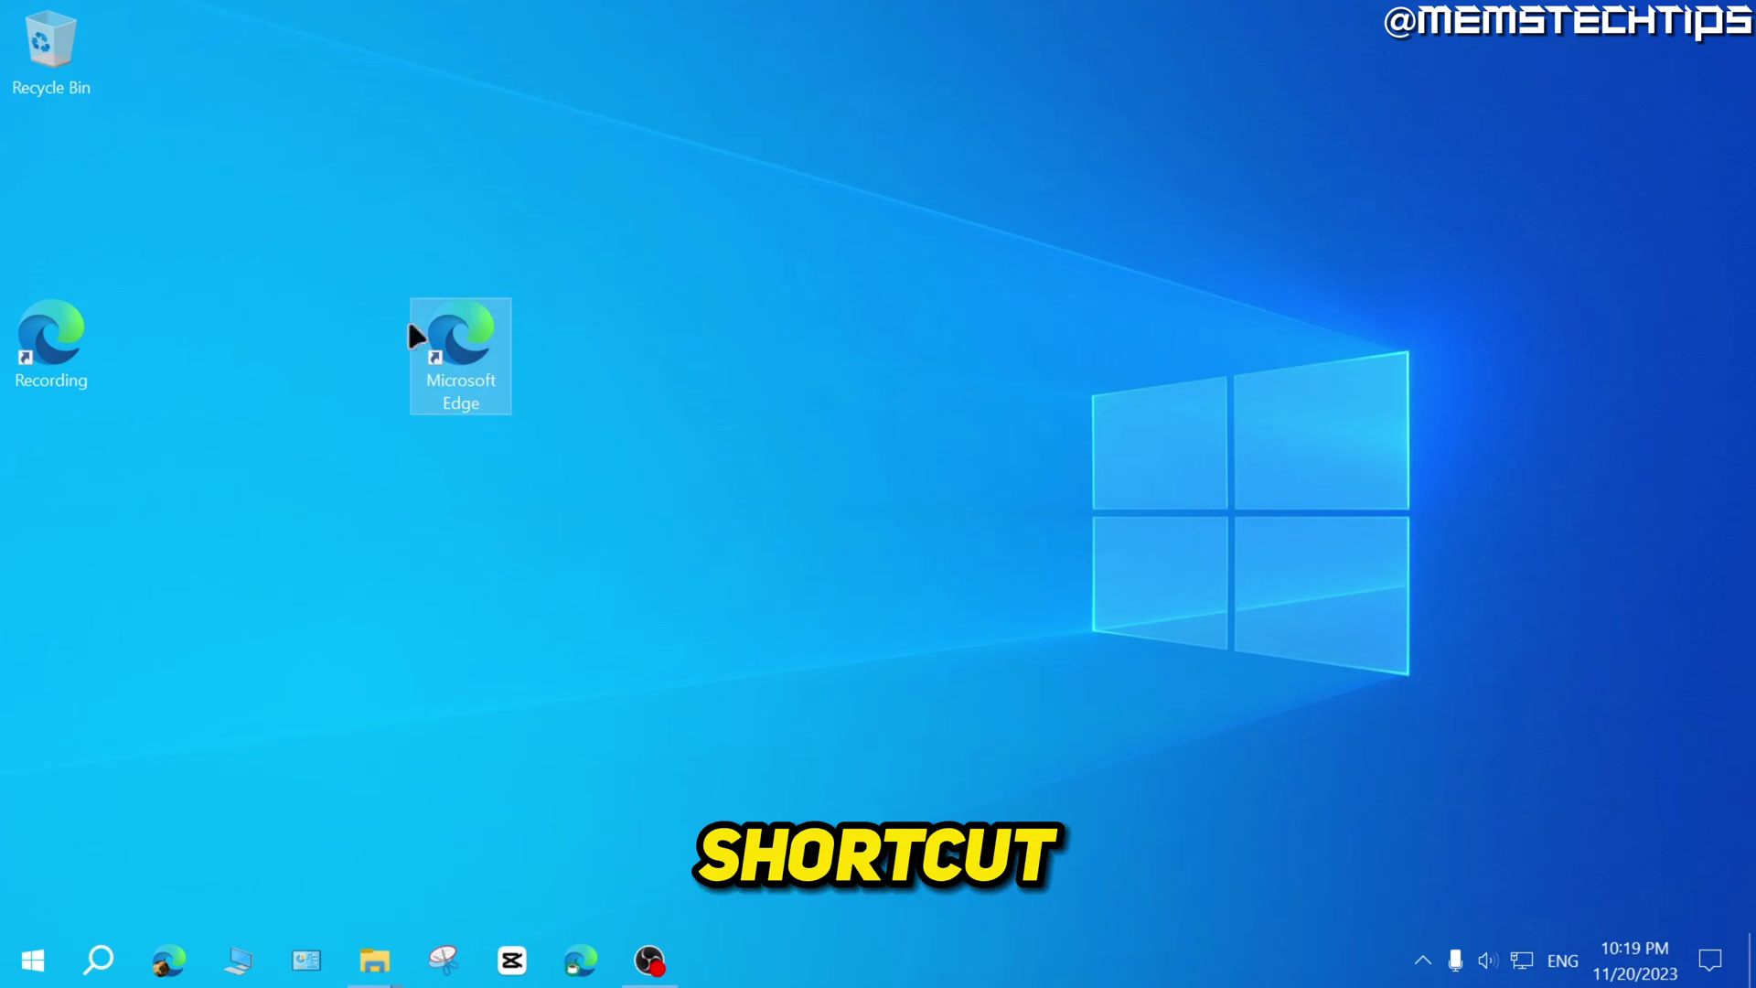
Replace the desktop Edge shortcut's Target with the pasted --profile-directory=Default target and apply it
{"action": "right_click", "coordinate": [460, 344]}
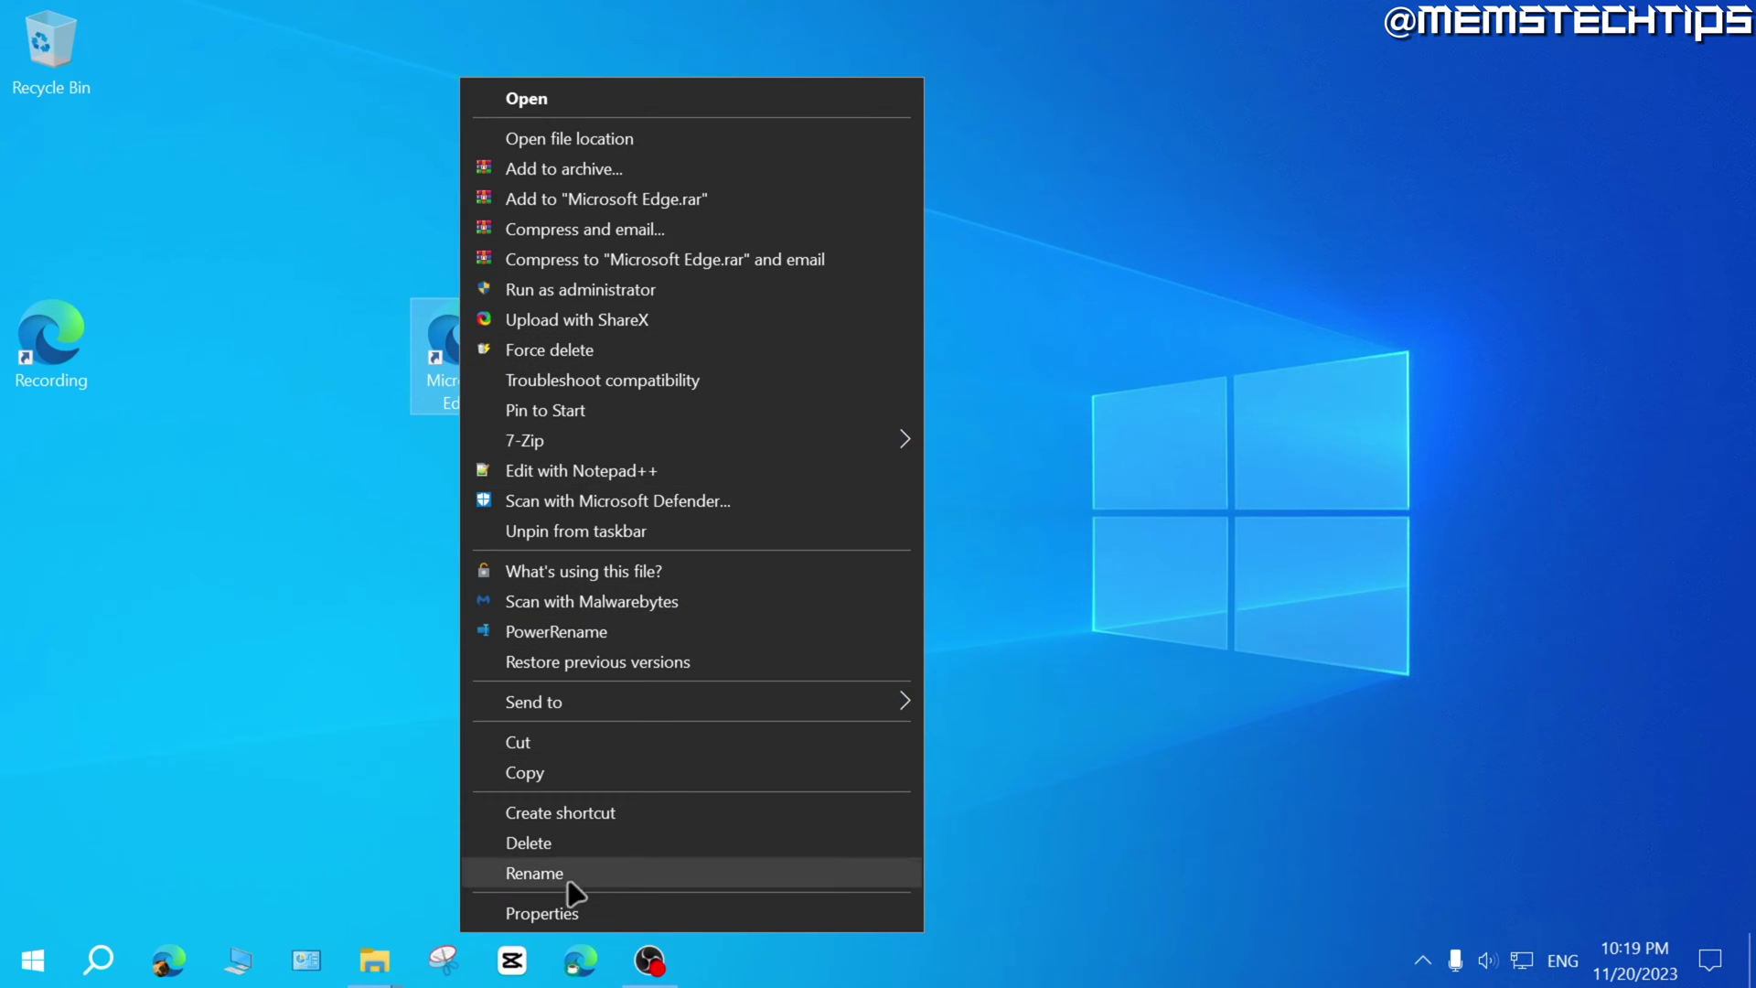
{"action": "left_click", "coordinate": [572, 911]}
{"action": "left_click_drag", "start_coordinate": [847, 194], "coordinate": [764, 142]}
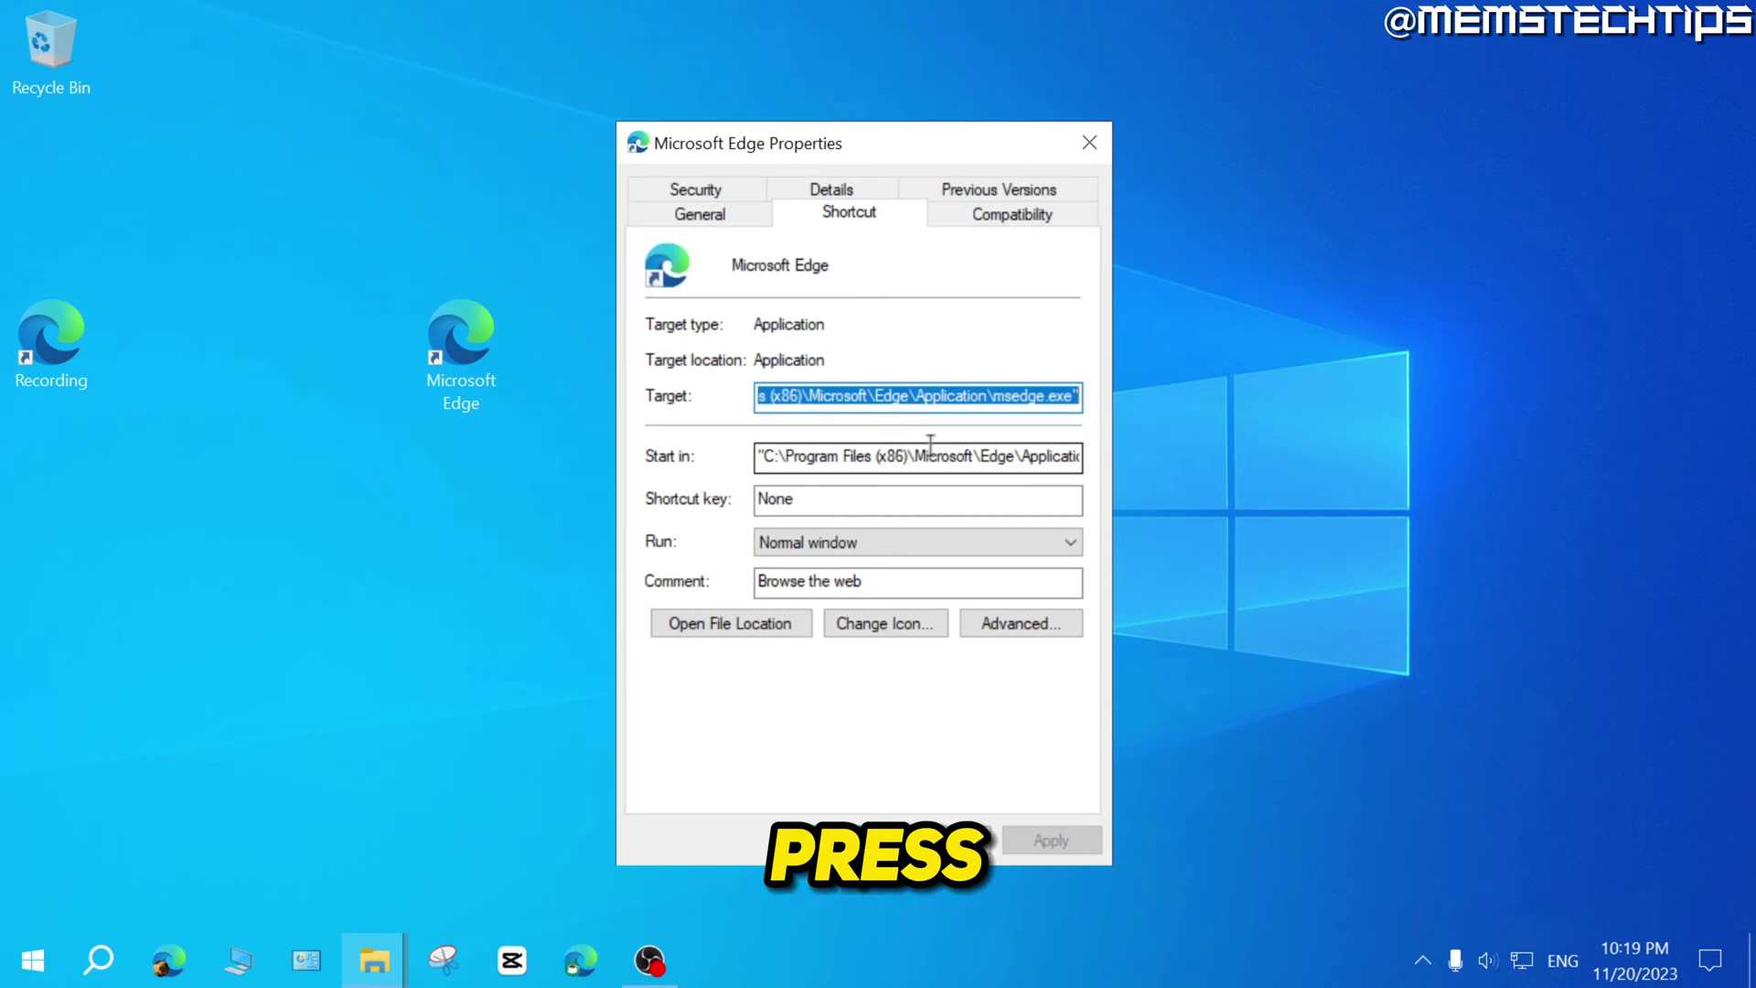
{"action": "key", "text": "BackSpace"}
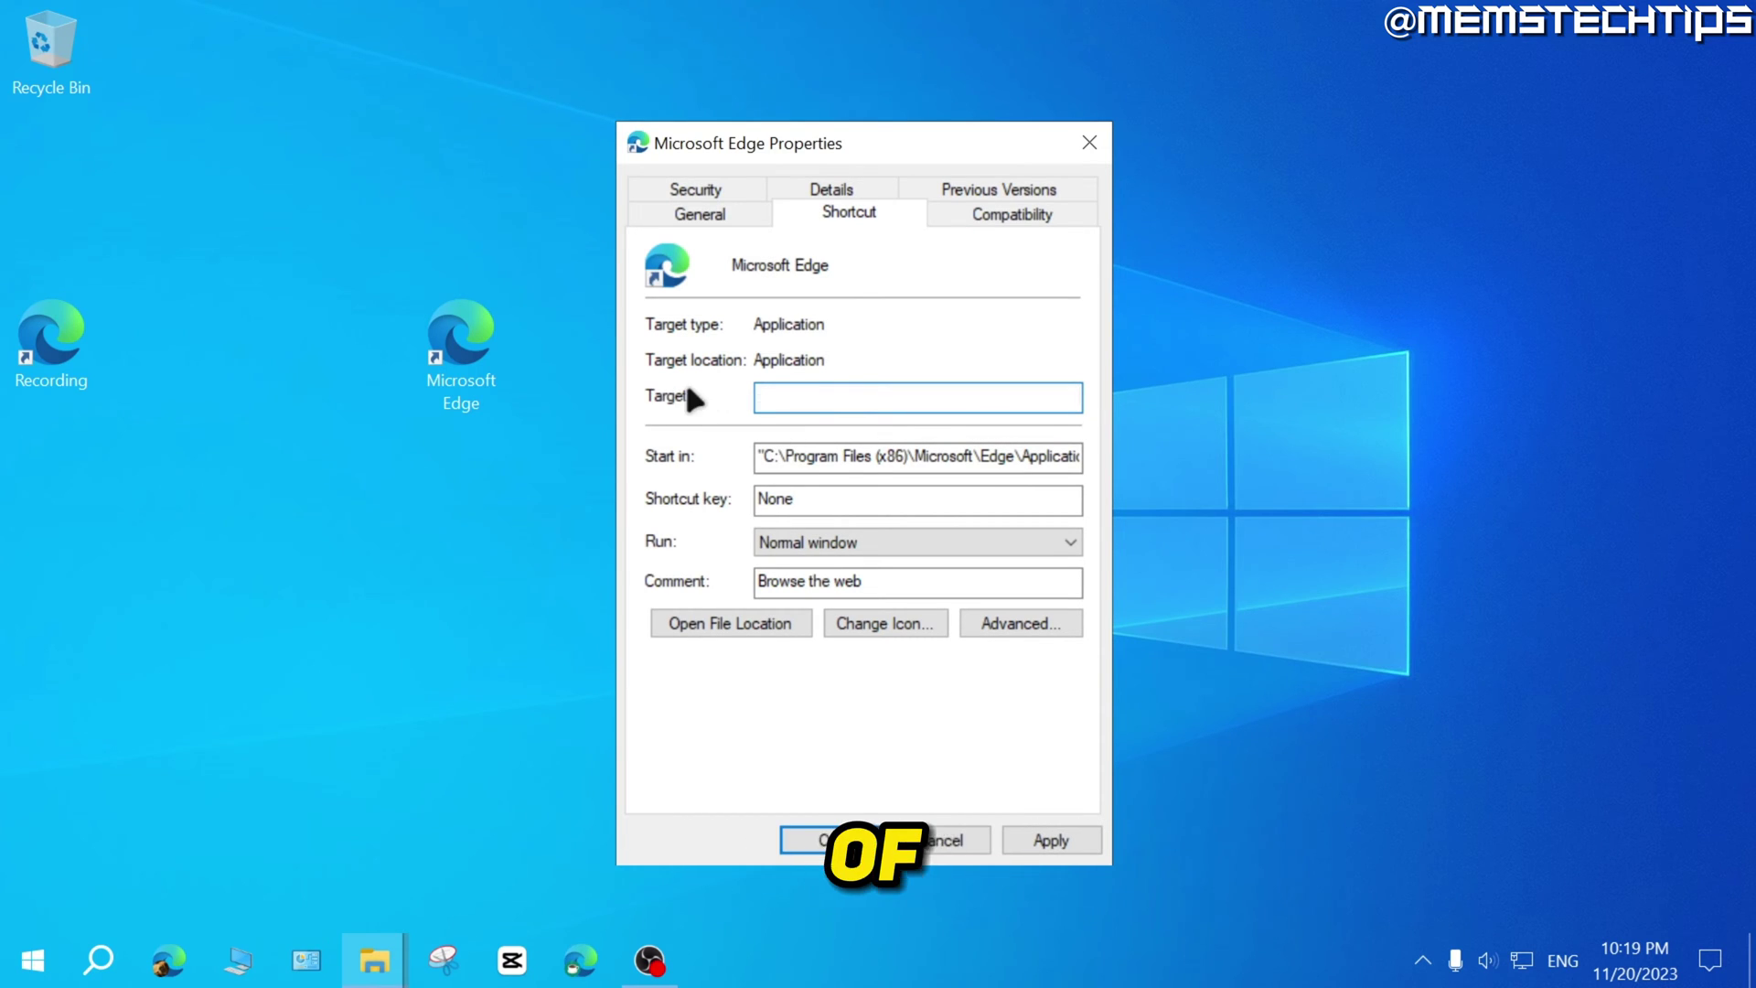
{"action": "right_click", "coordinate": [792, 395]}
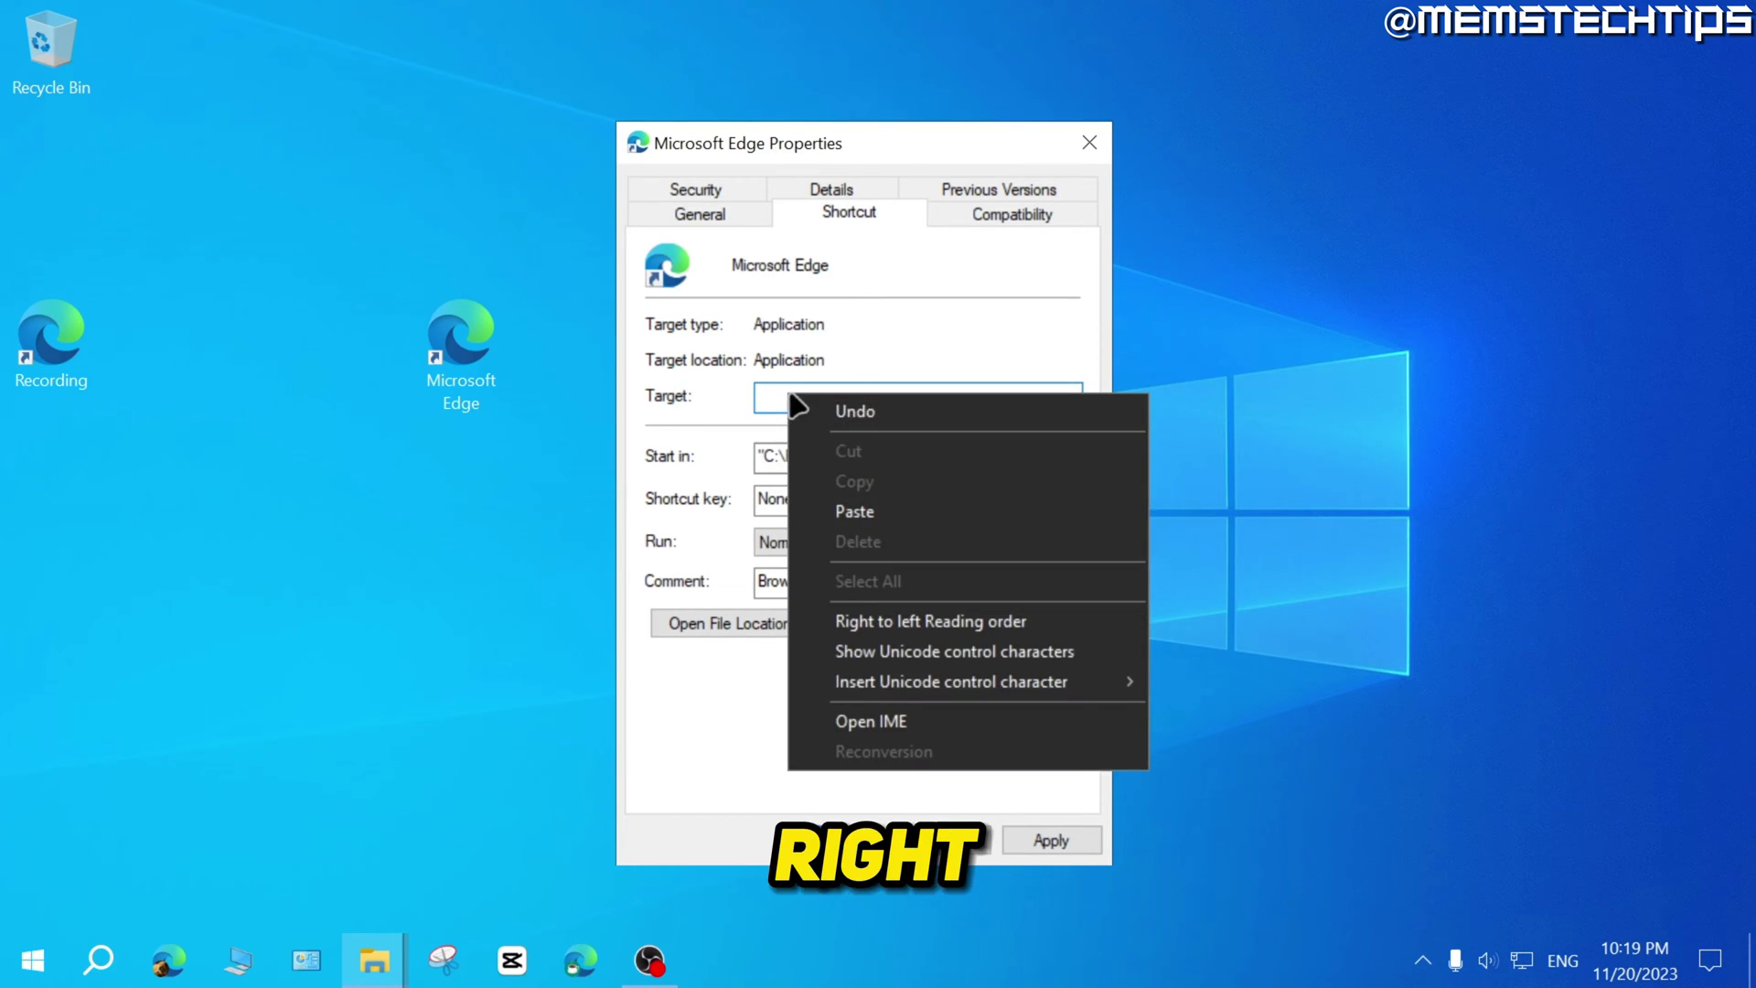
{"action": "left_click", "coordinate": [860, 511]}
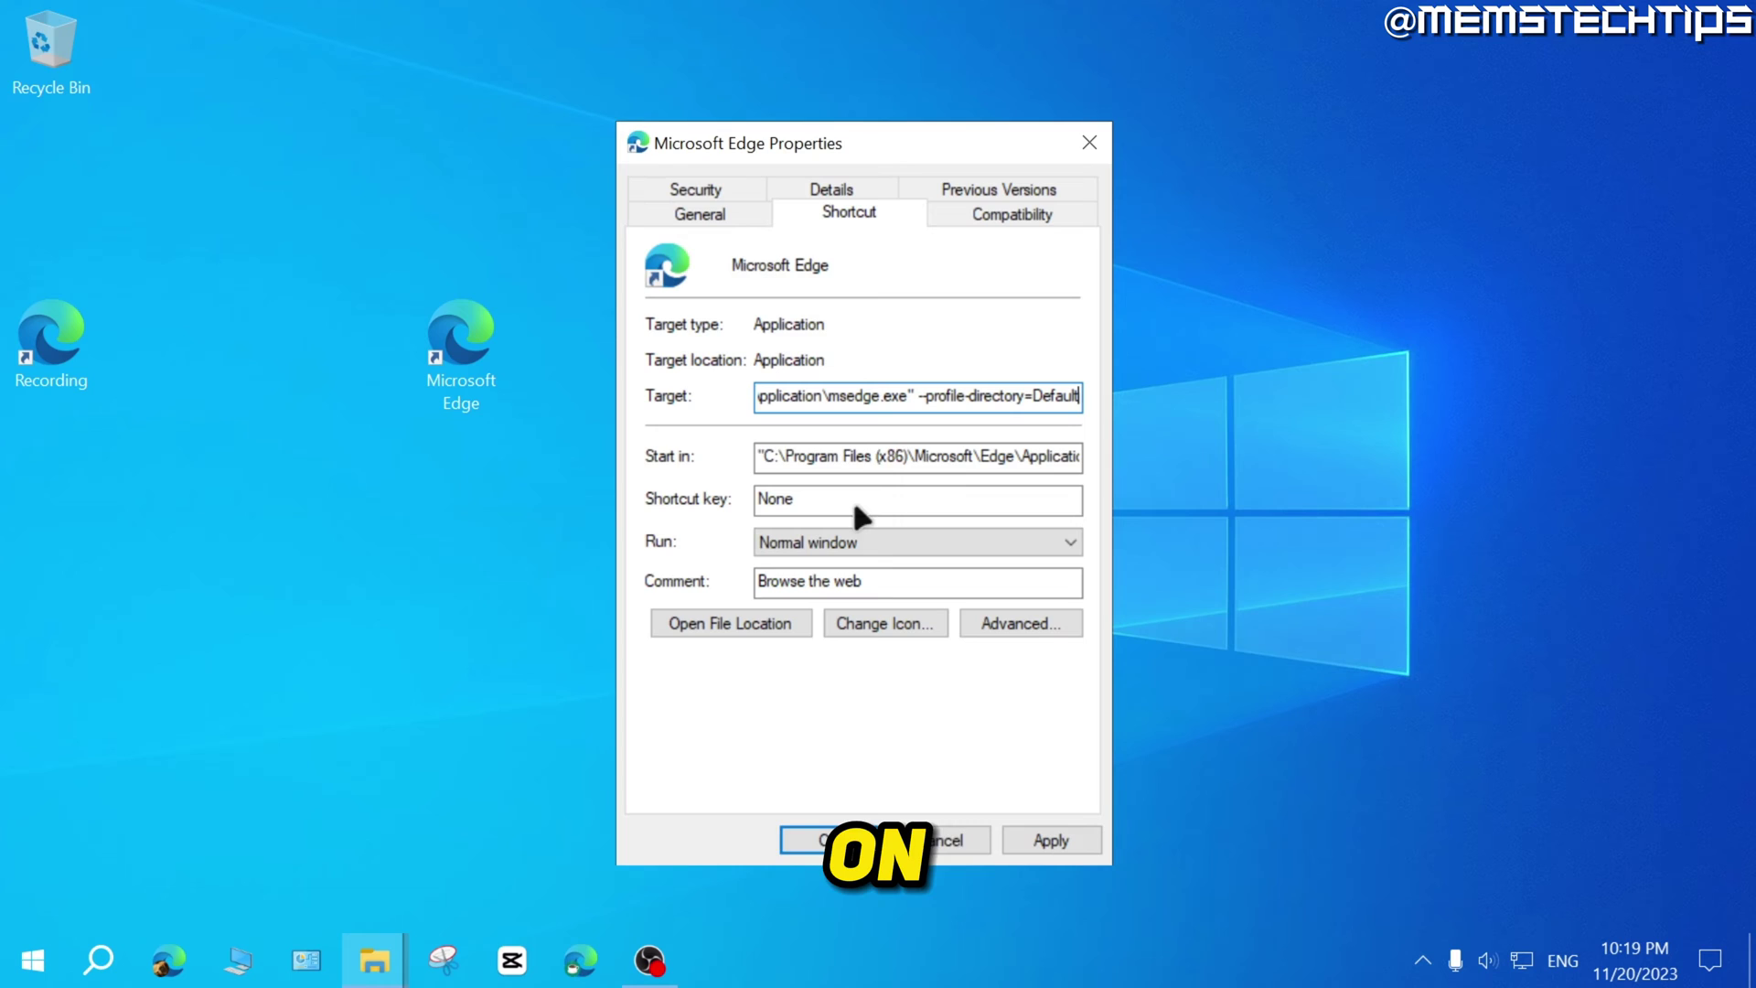
{"action": "left_click", "coordinate": [1054, 839]}
{"action": "left_click", "coordinate": [855, 840]}
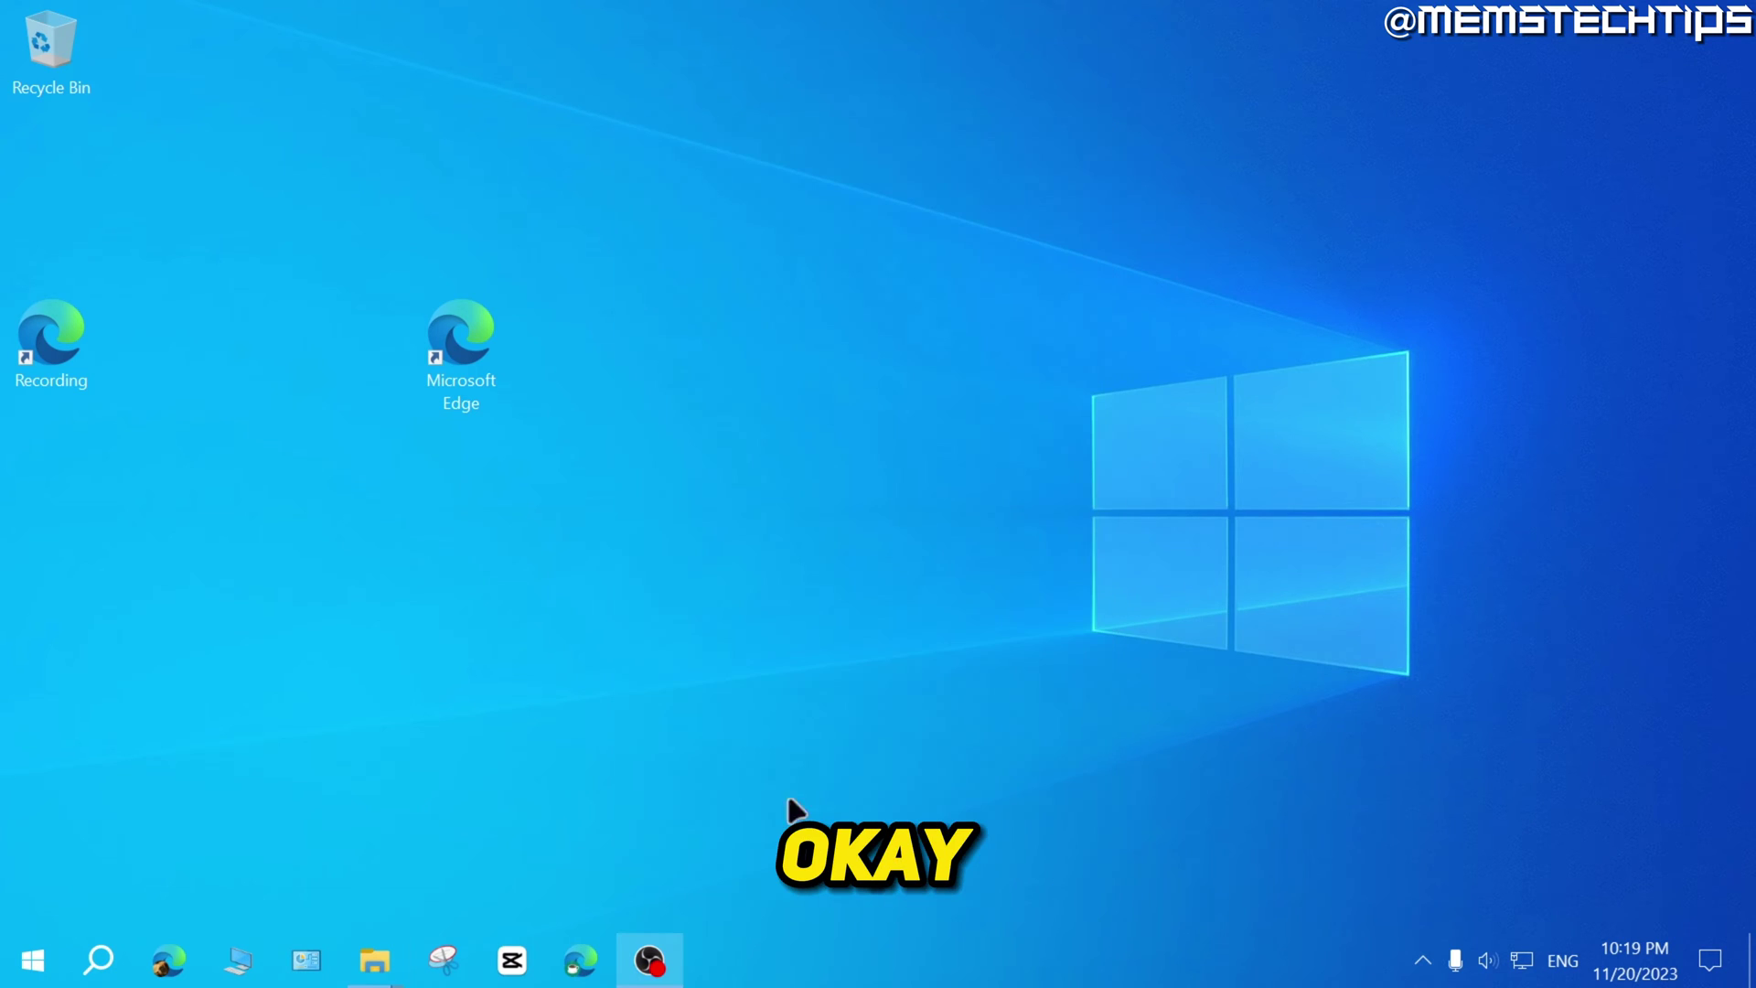
Rename the desktop Edge shortcut to 'Personal'
{"action": "right_click", "coordinate": [476, 366]}
{"action": "left_click", "coordinate": [551, 873]}
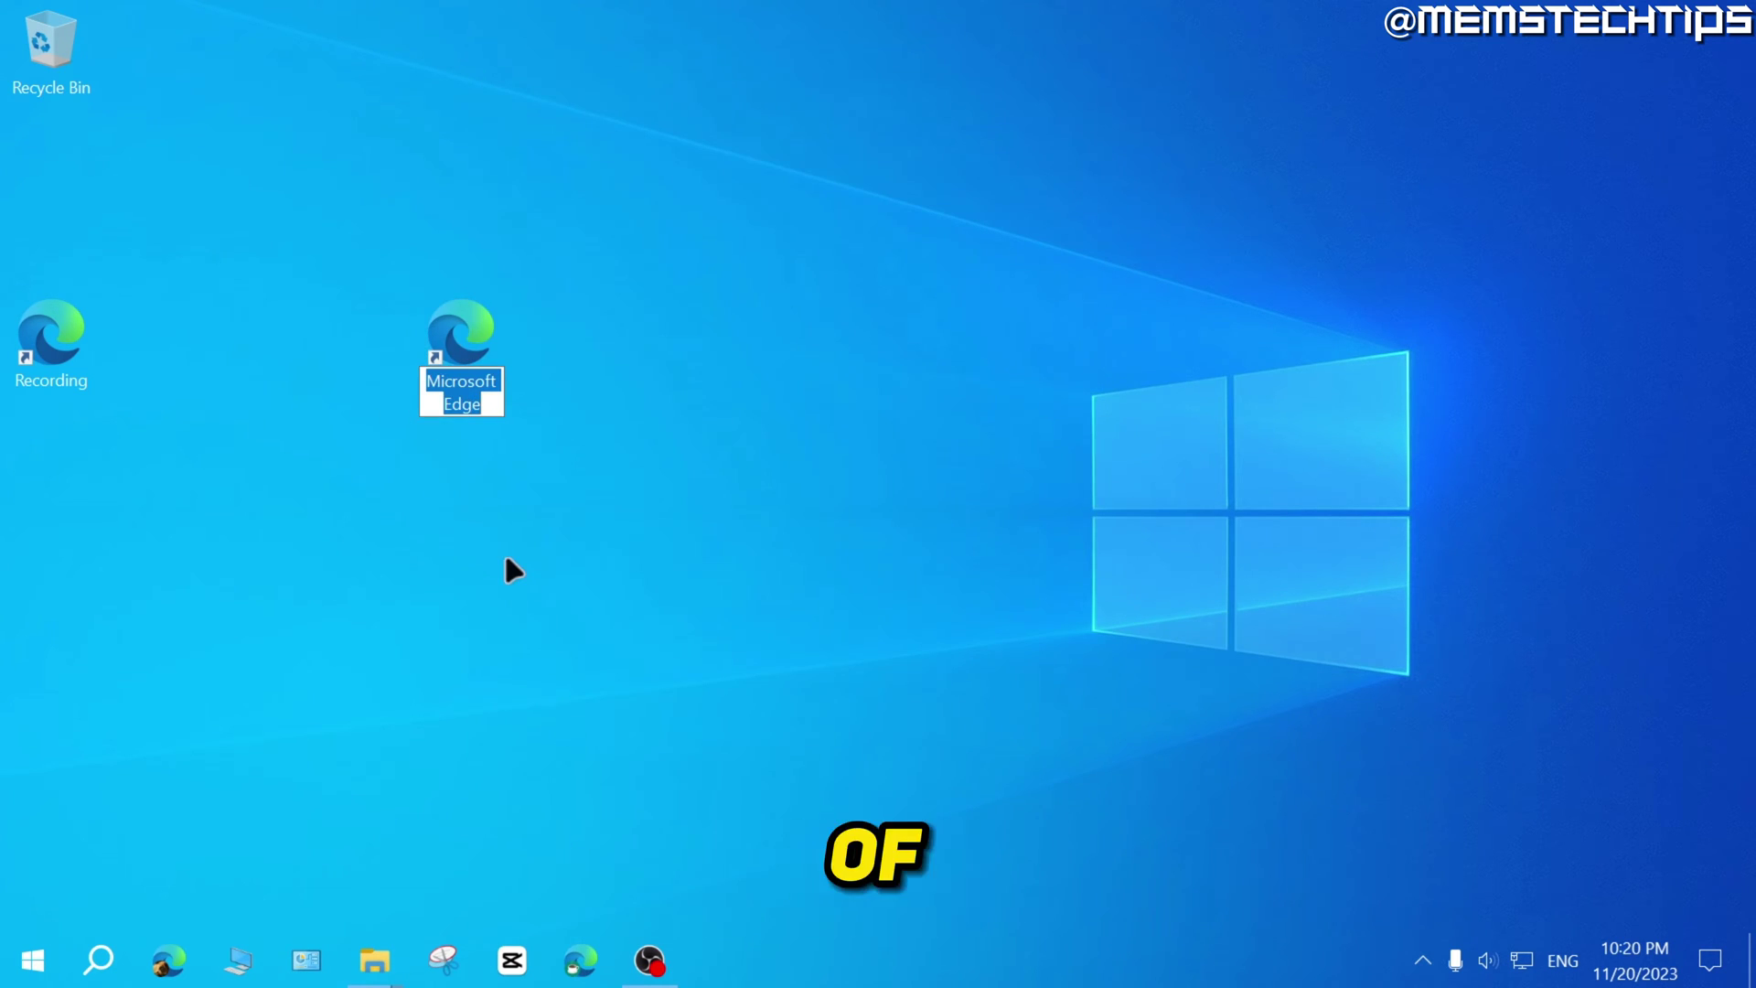
{"action": "type", "text": "Personal"}
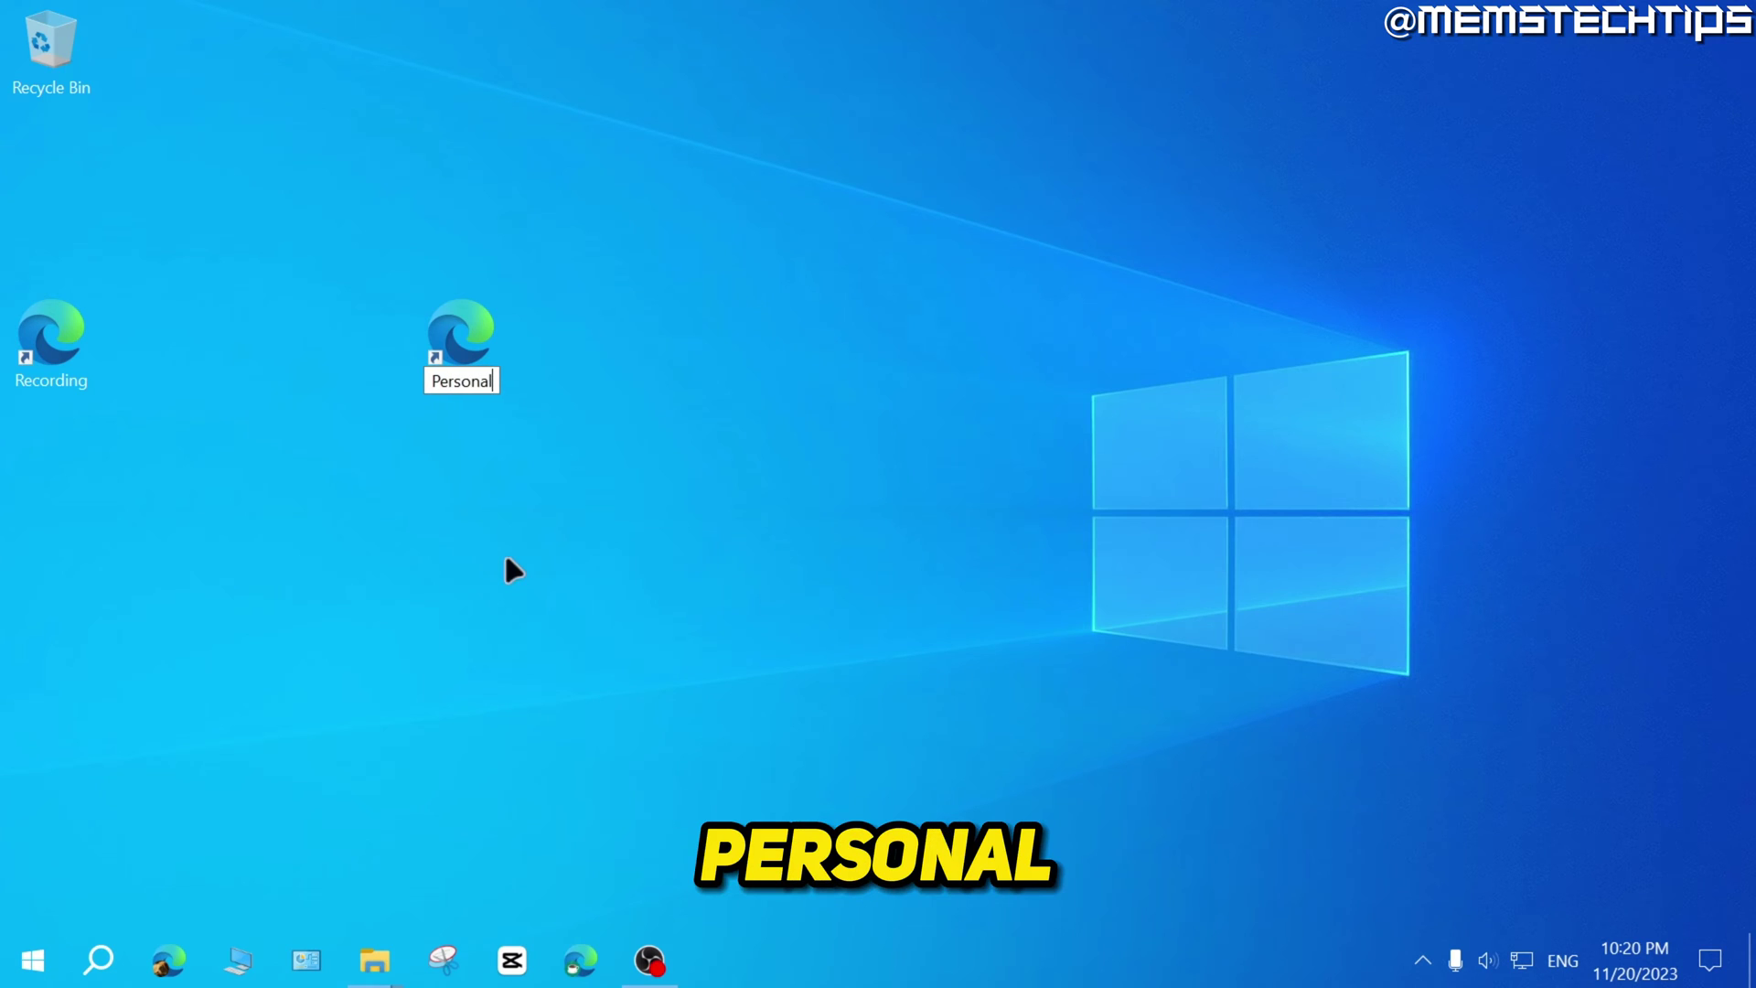
{"action": "key", "text": "Return"}
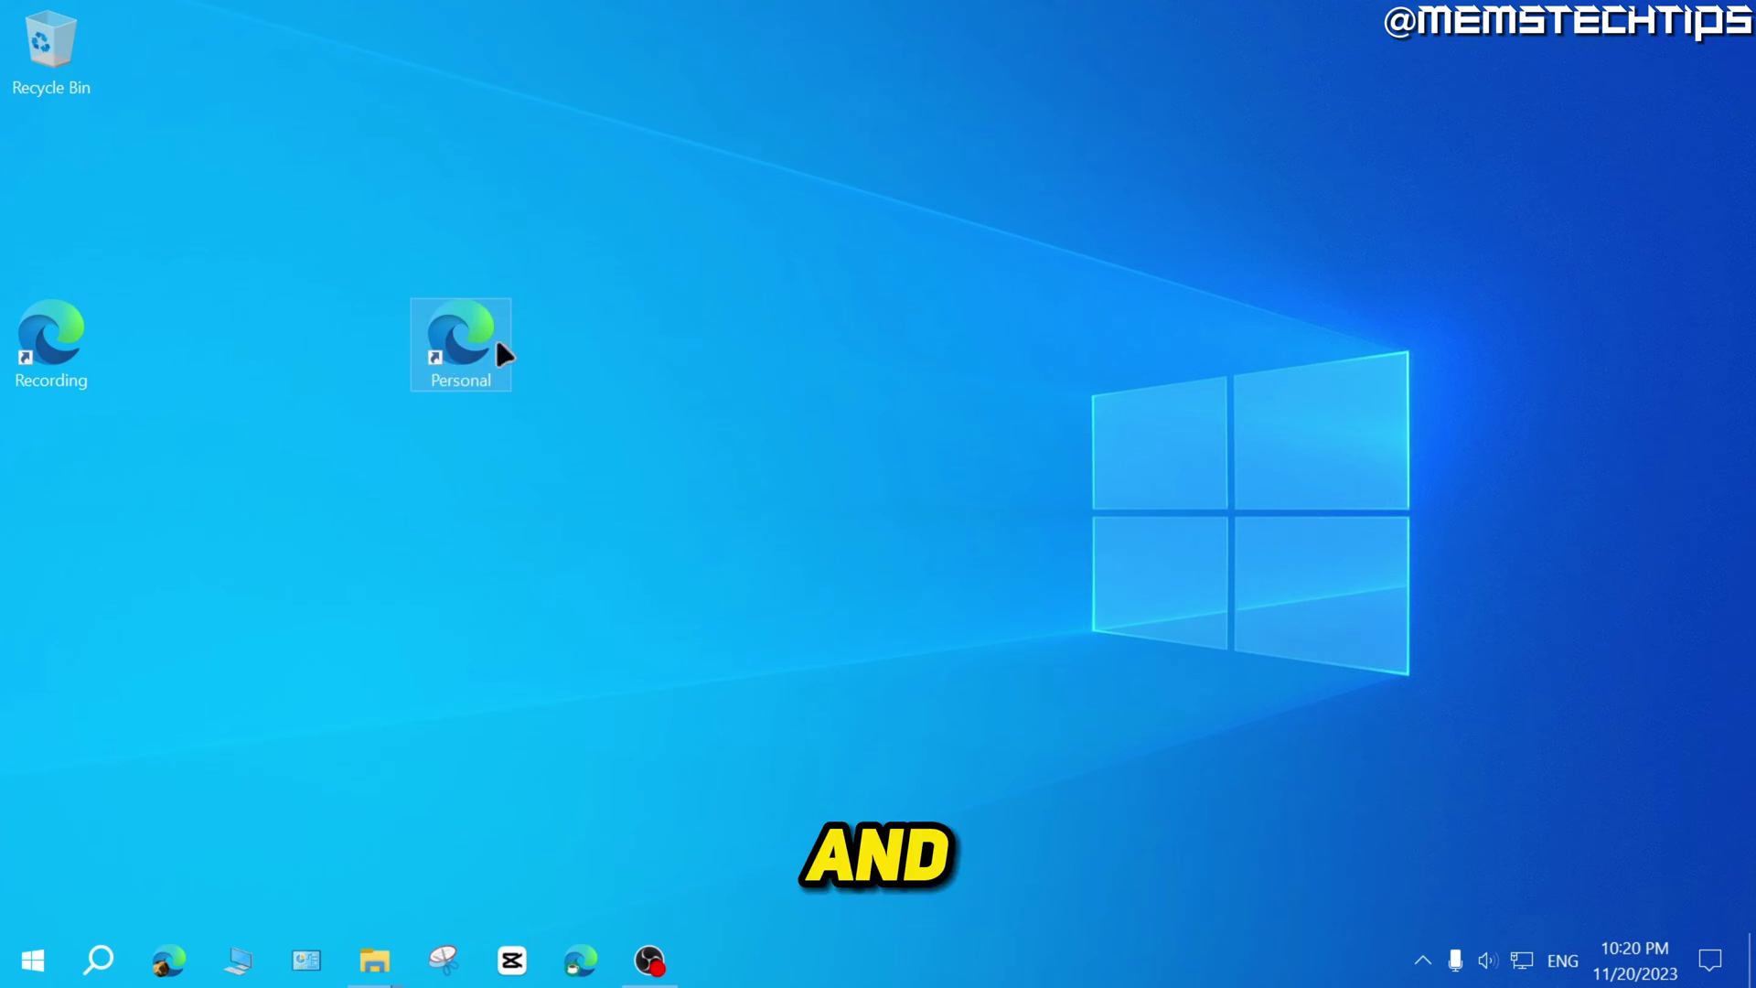
Launch Edge from the Personal and then the Recording shortcut, minimising each window afterwards
{"action": "double_click", "coordinate": [467, 337]}
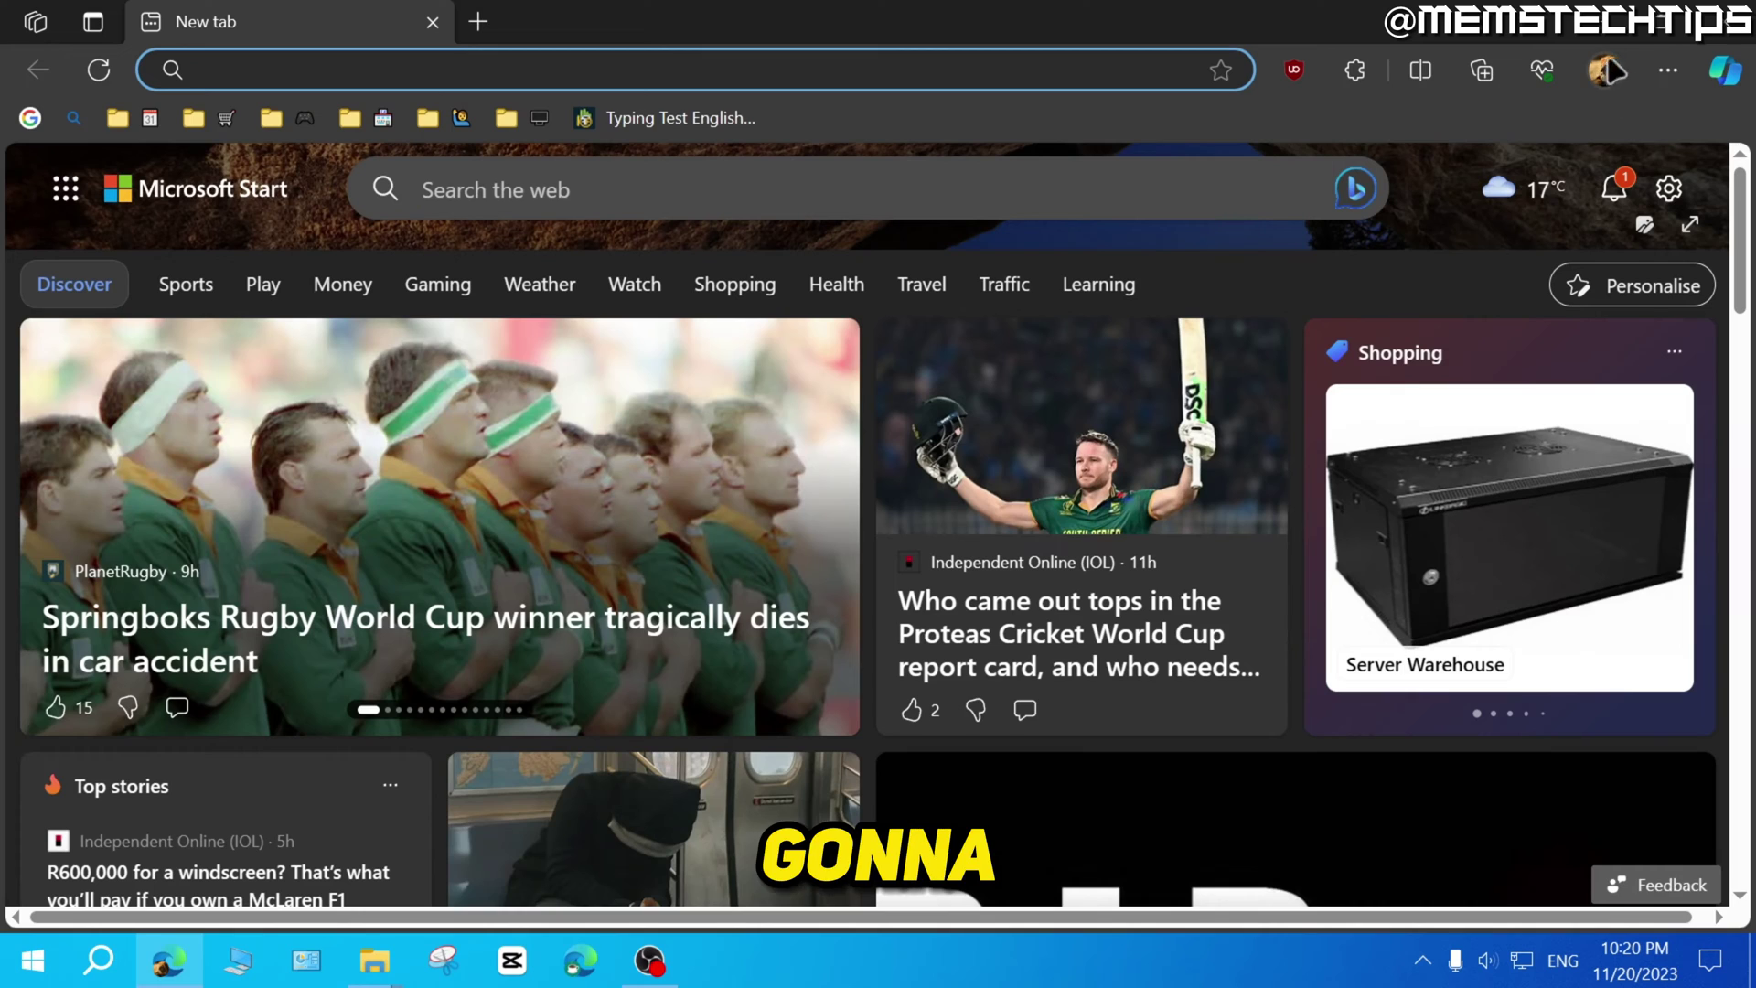
{"action": "left_click", "coordinate": [1603, 28]}
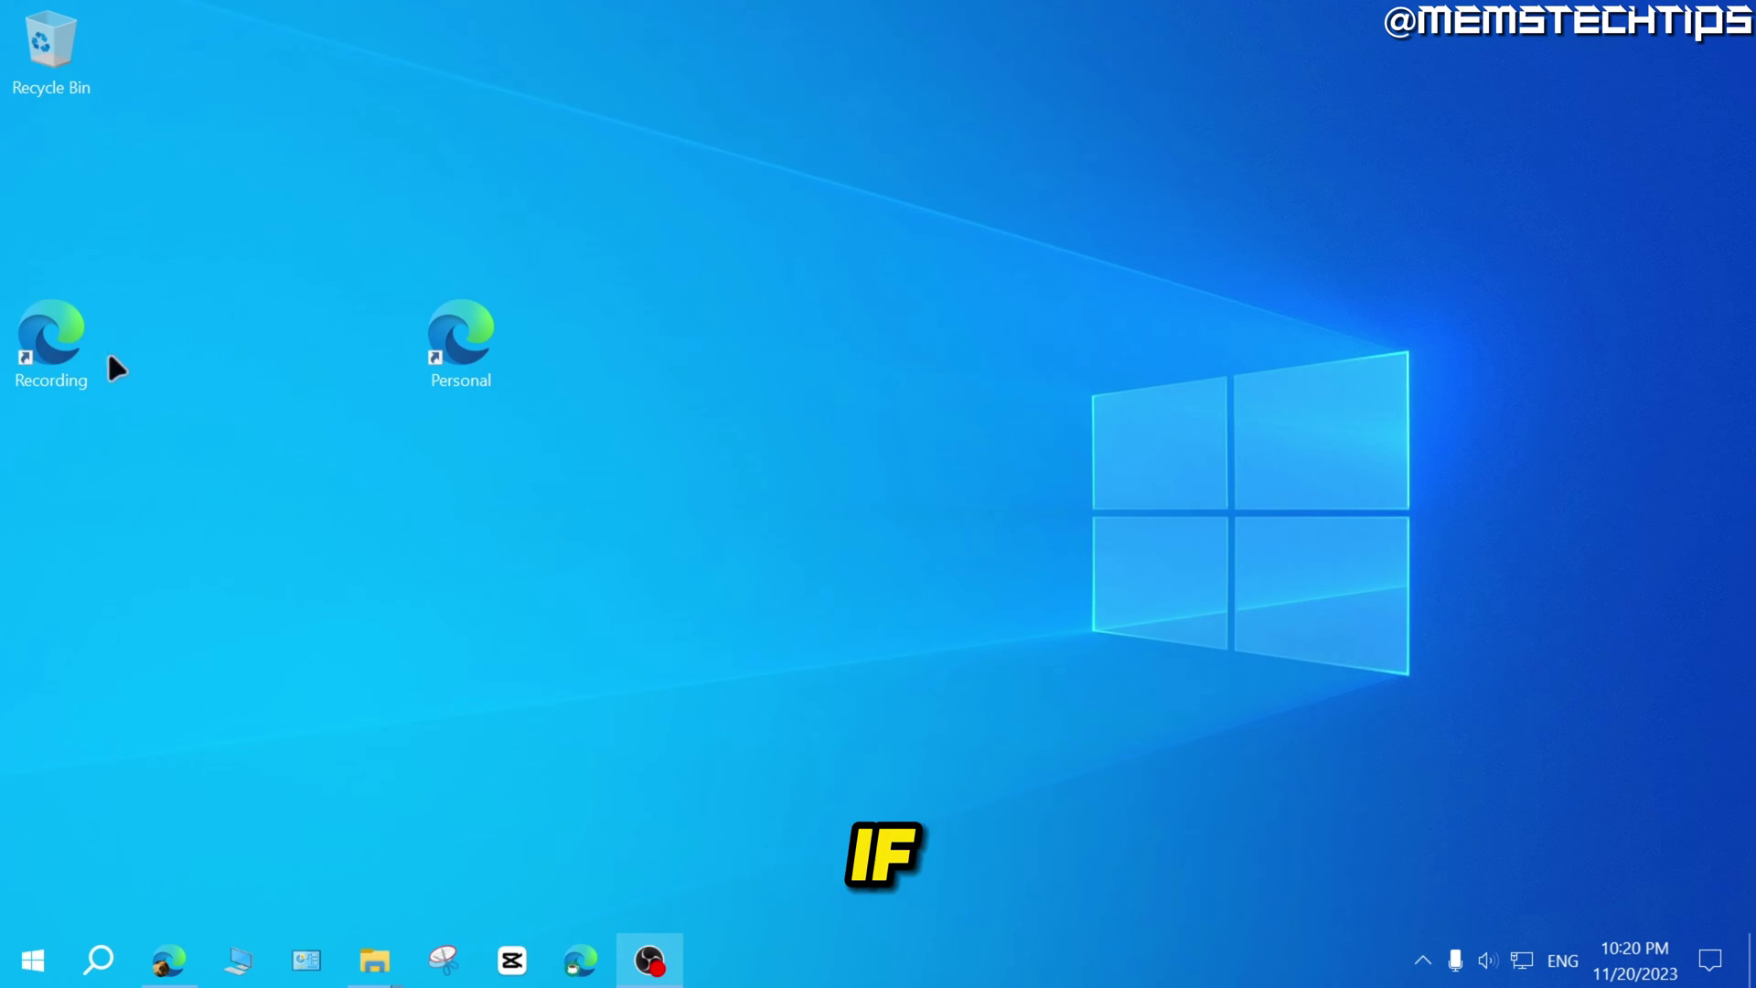
{"action": "double_click", "coordinate": [50, 334]}
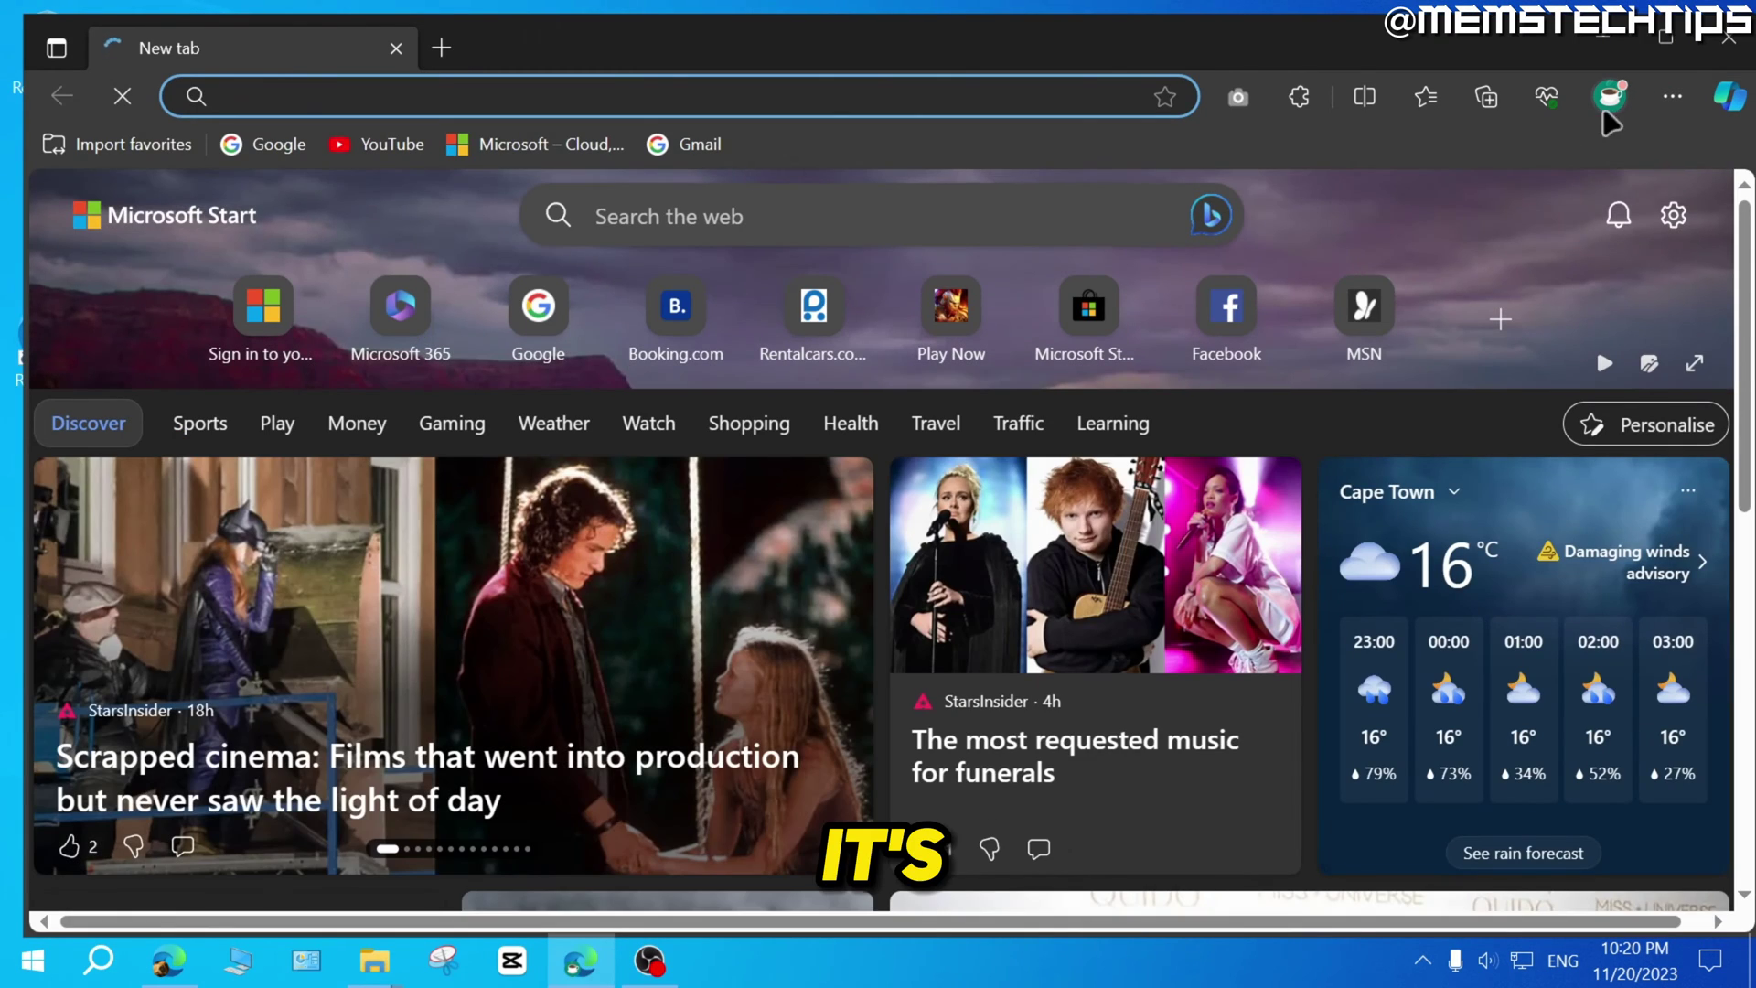
{"action": "left_click", "coordinate": [1666, 38]}
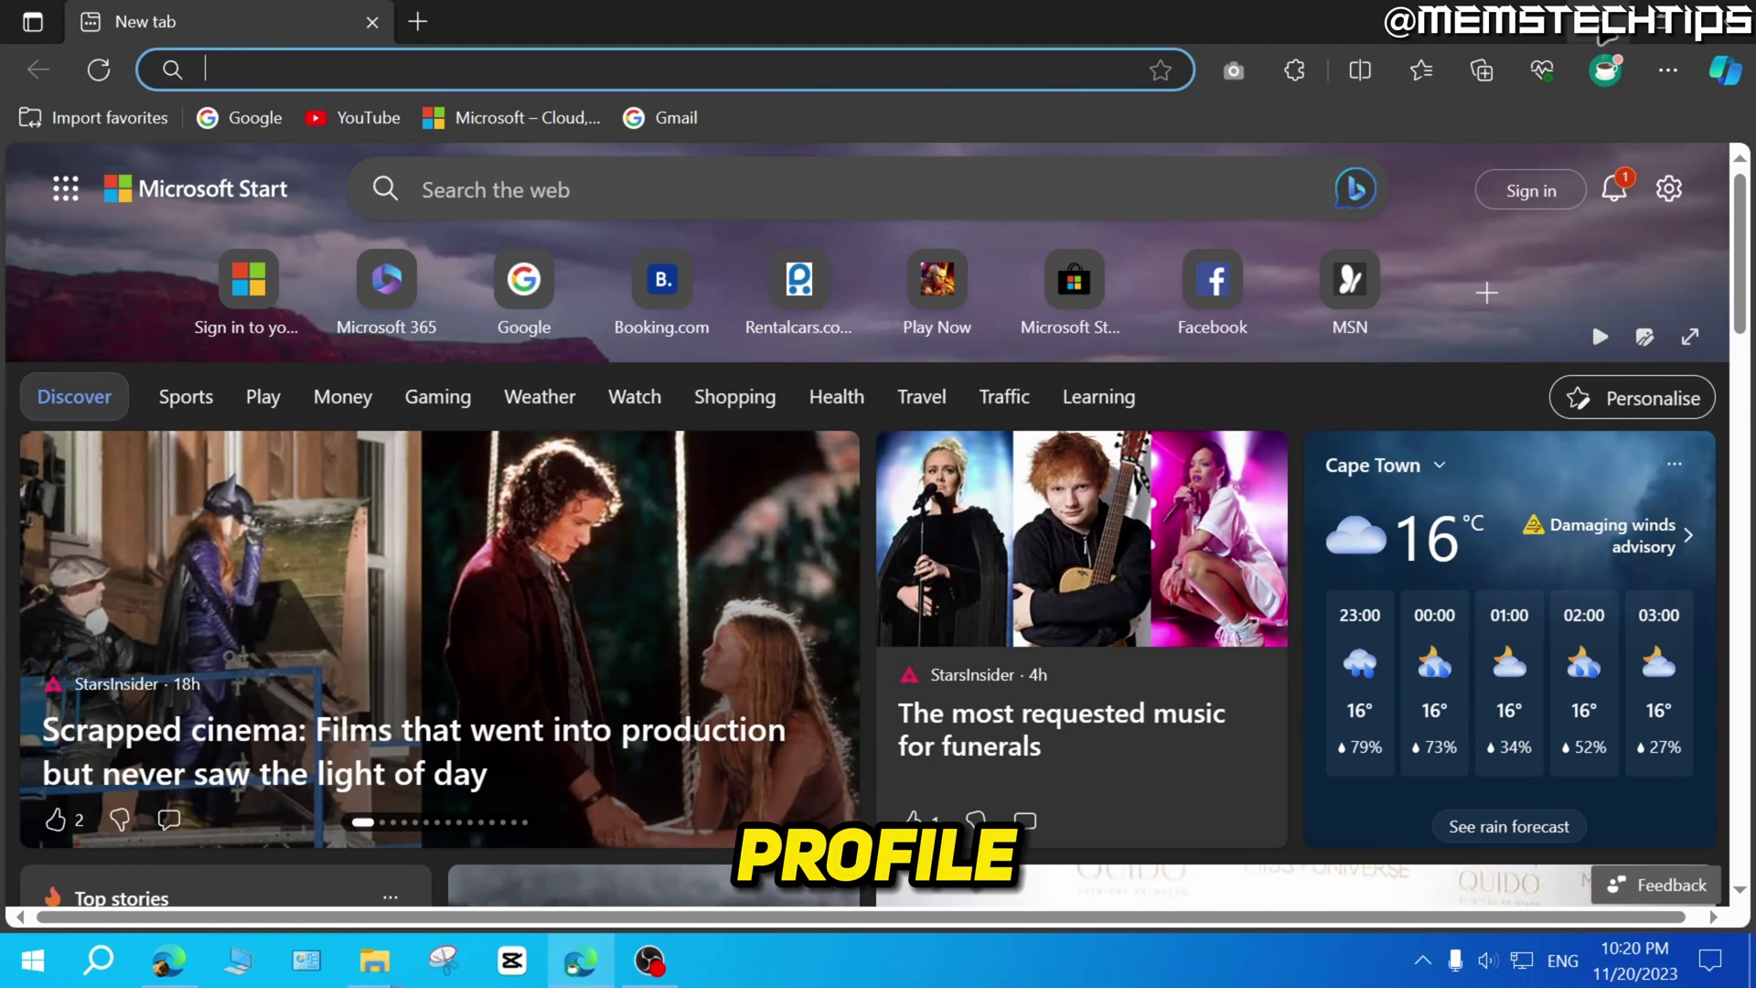
{"action": "left_click", "coordinate": [1602, 20]}
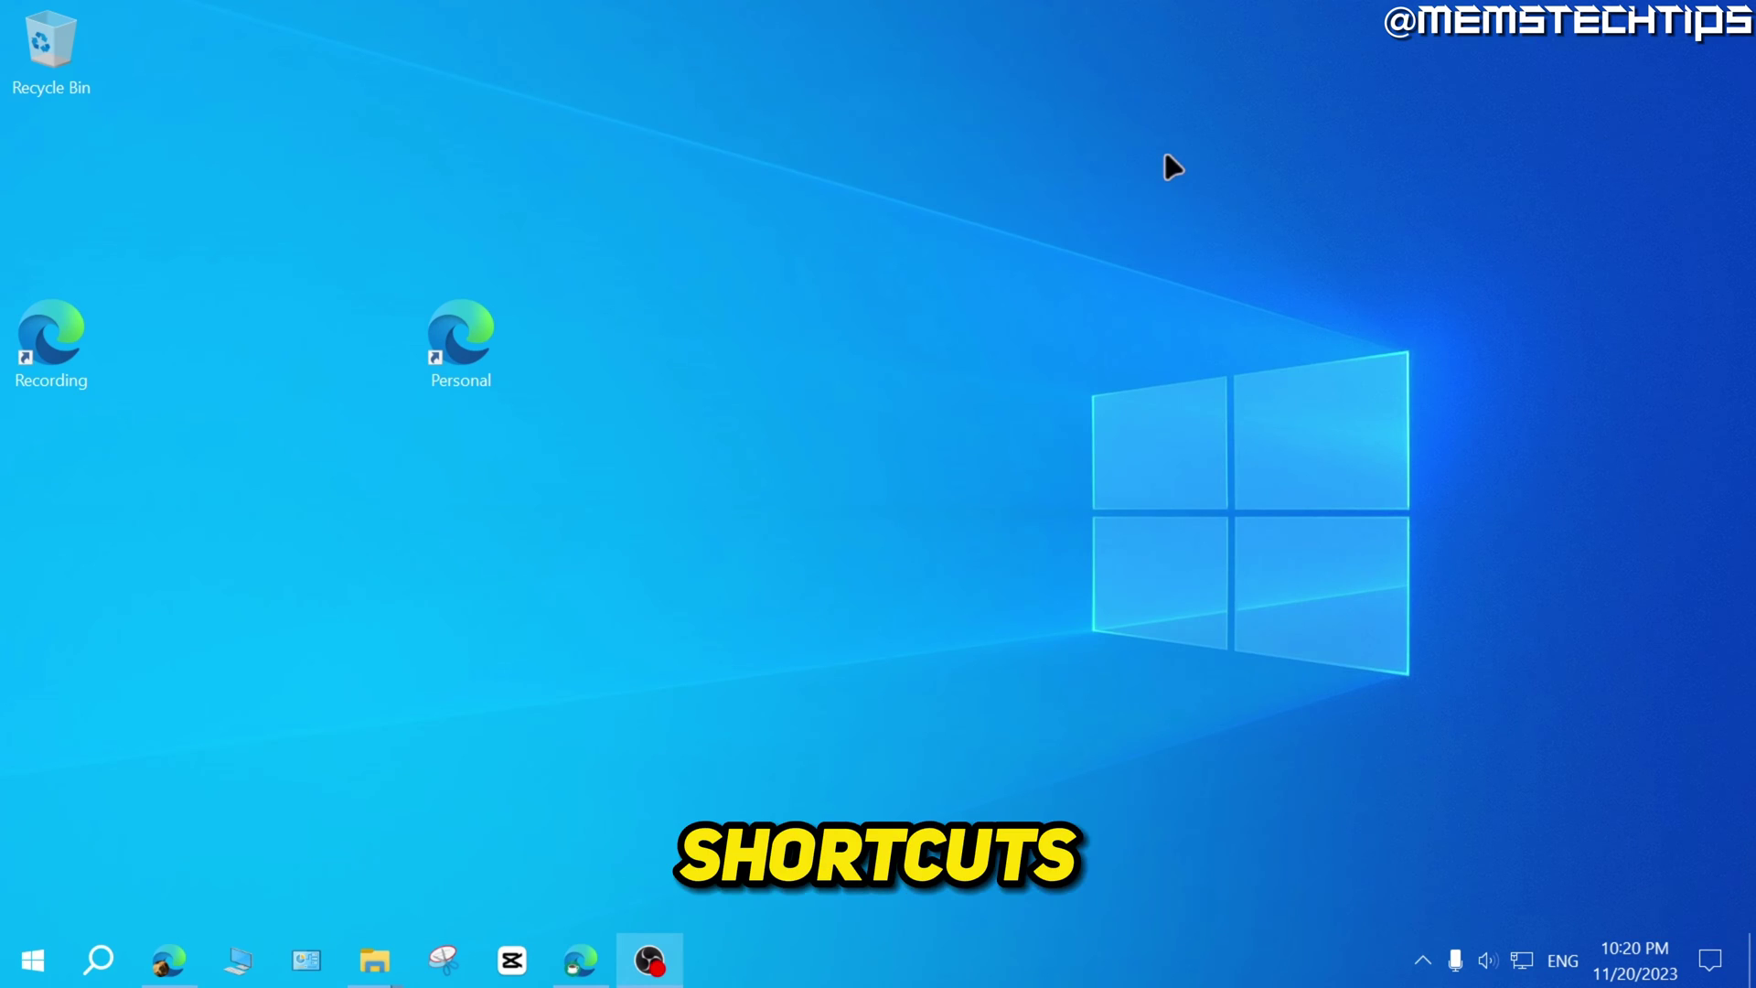